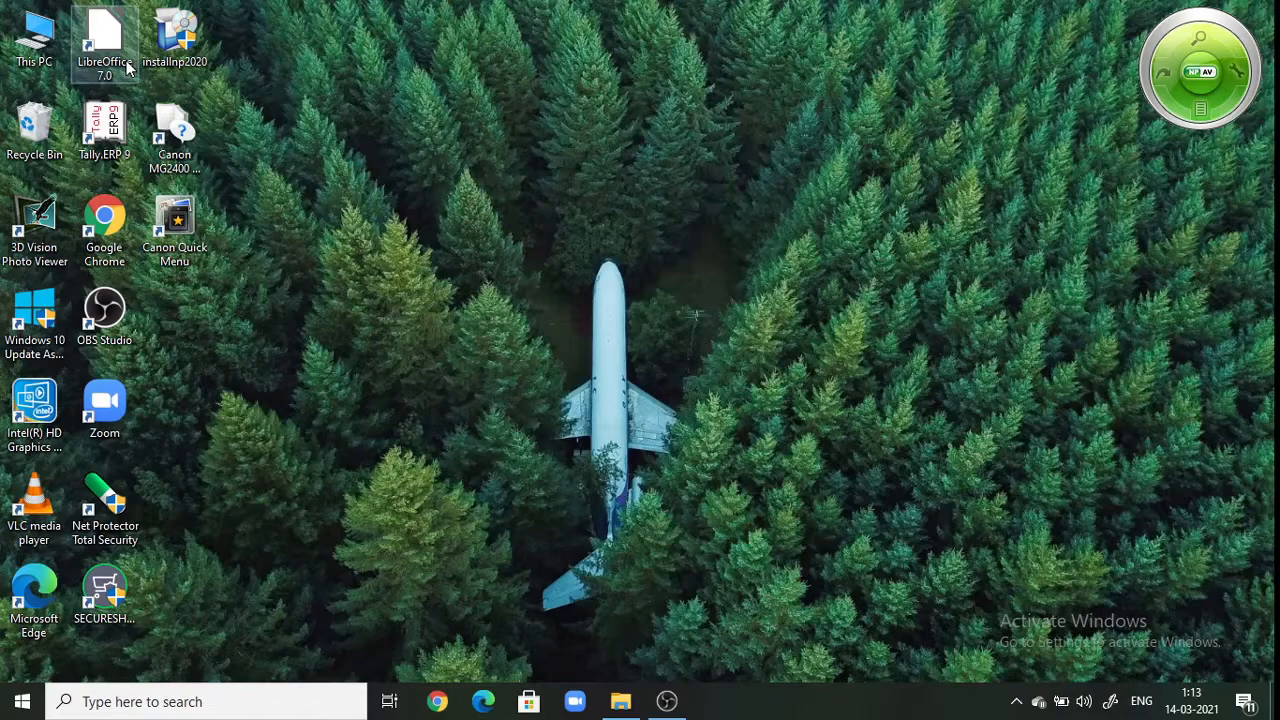
Step: Launch LibreOffice and set up a new Base database with embedded HSQLDB, registered and opened for editing
click(127, 68)
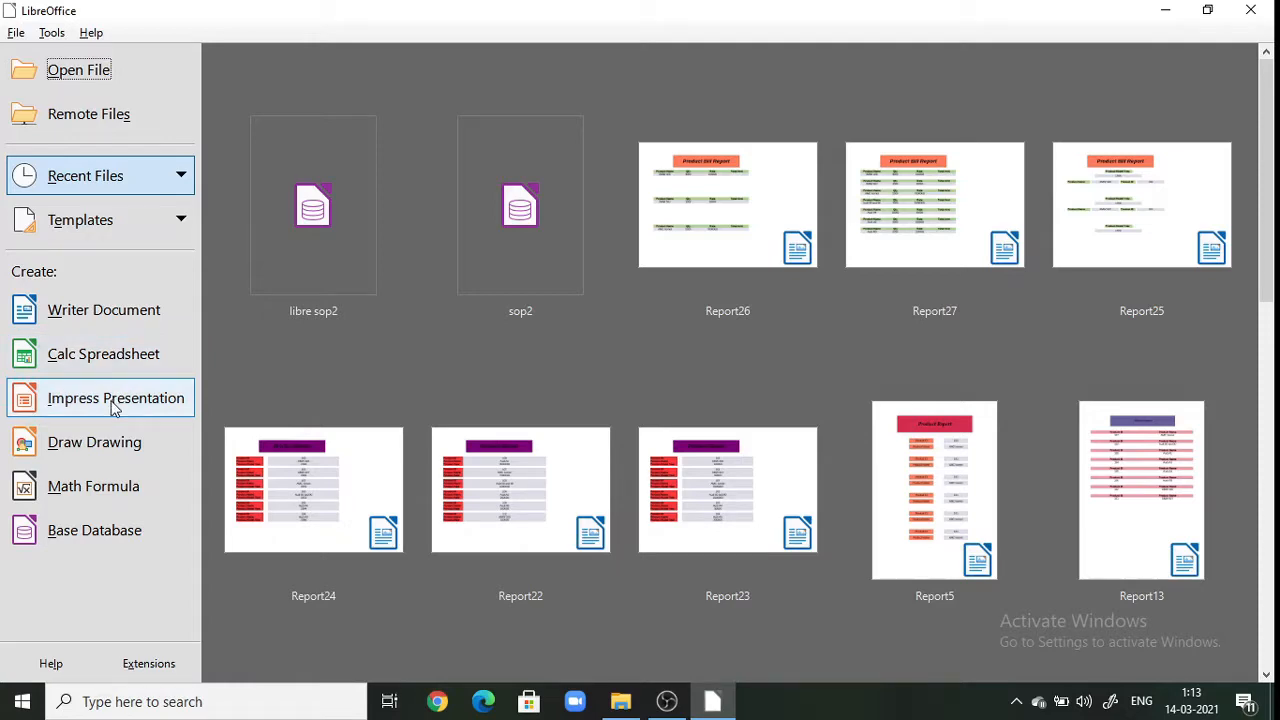
click(97, 534)
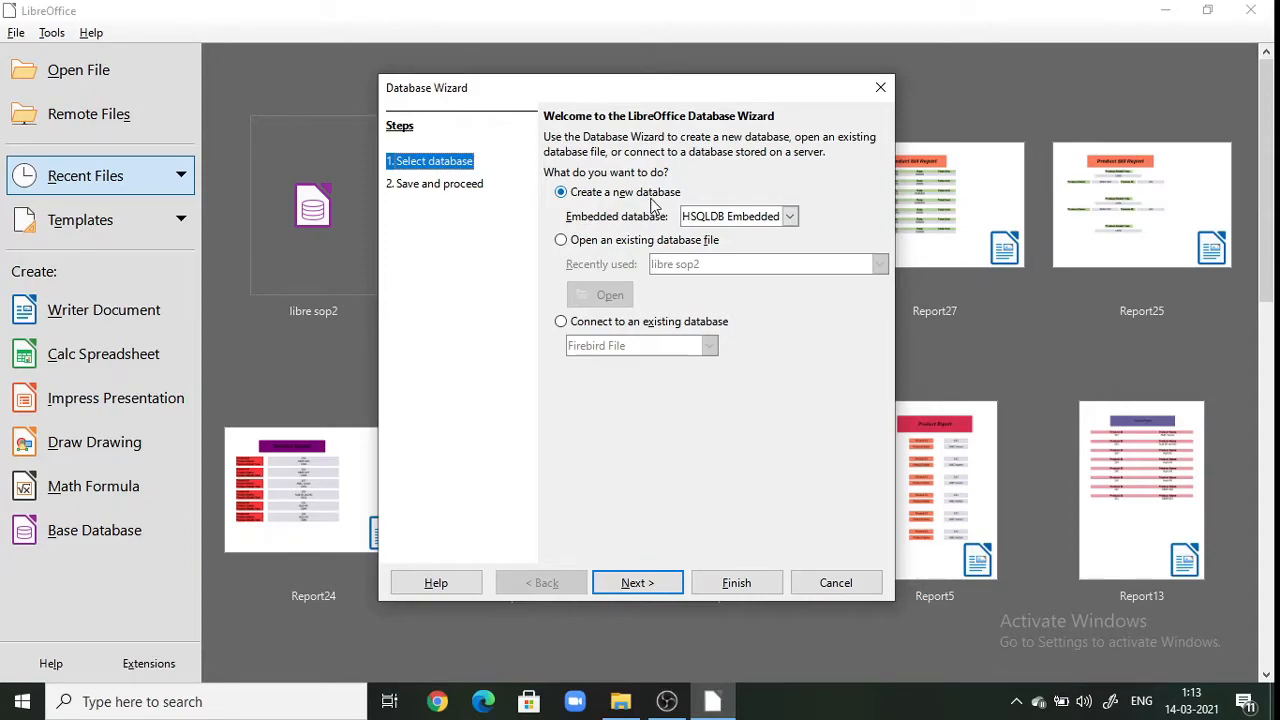
click(646, 583)
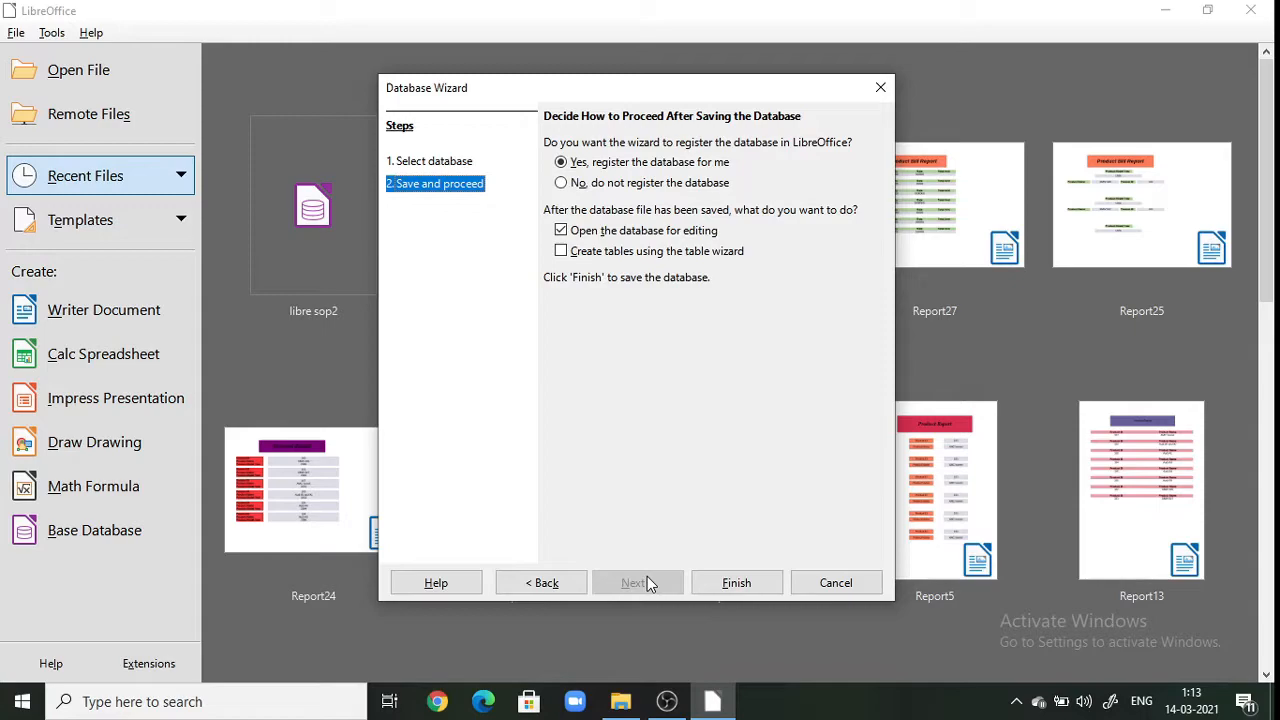
click(725, 589)
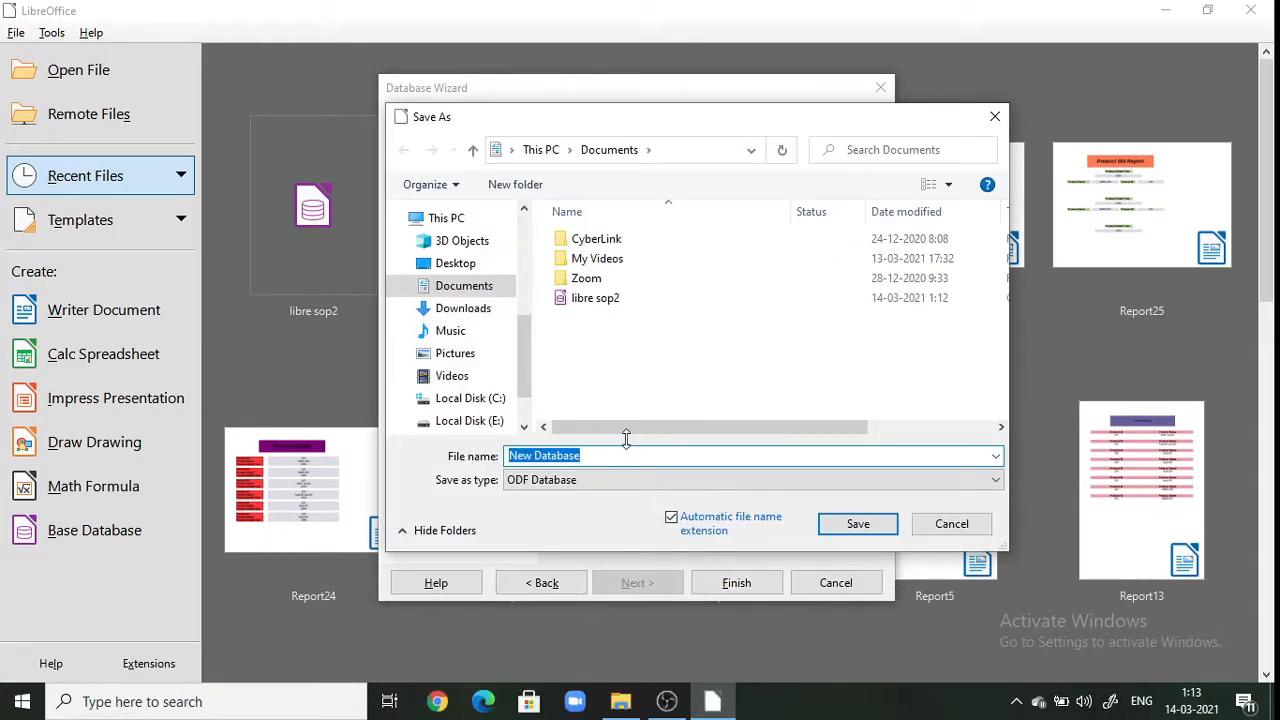
Step: Save the new database in the Documents folder as libre sop3
key(BackSpace)
text(lib)
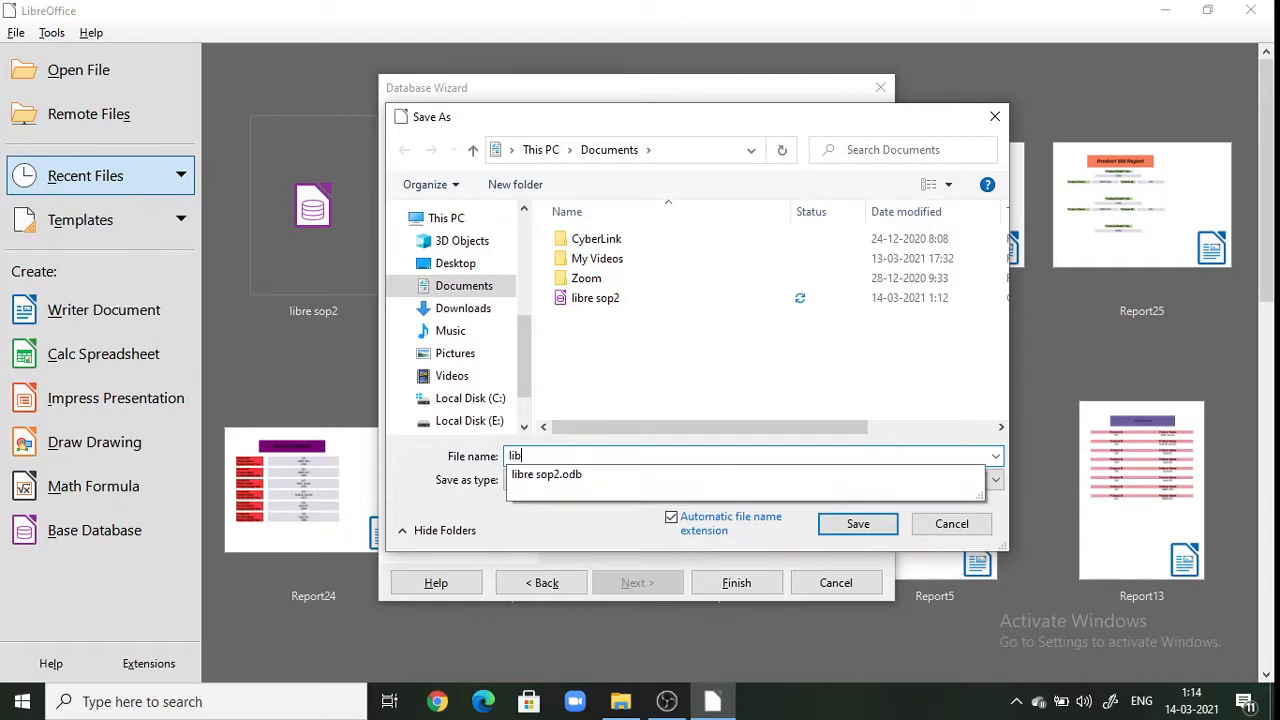
text(re si)
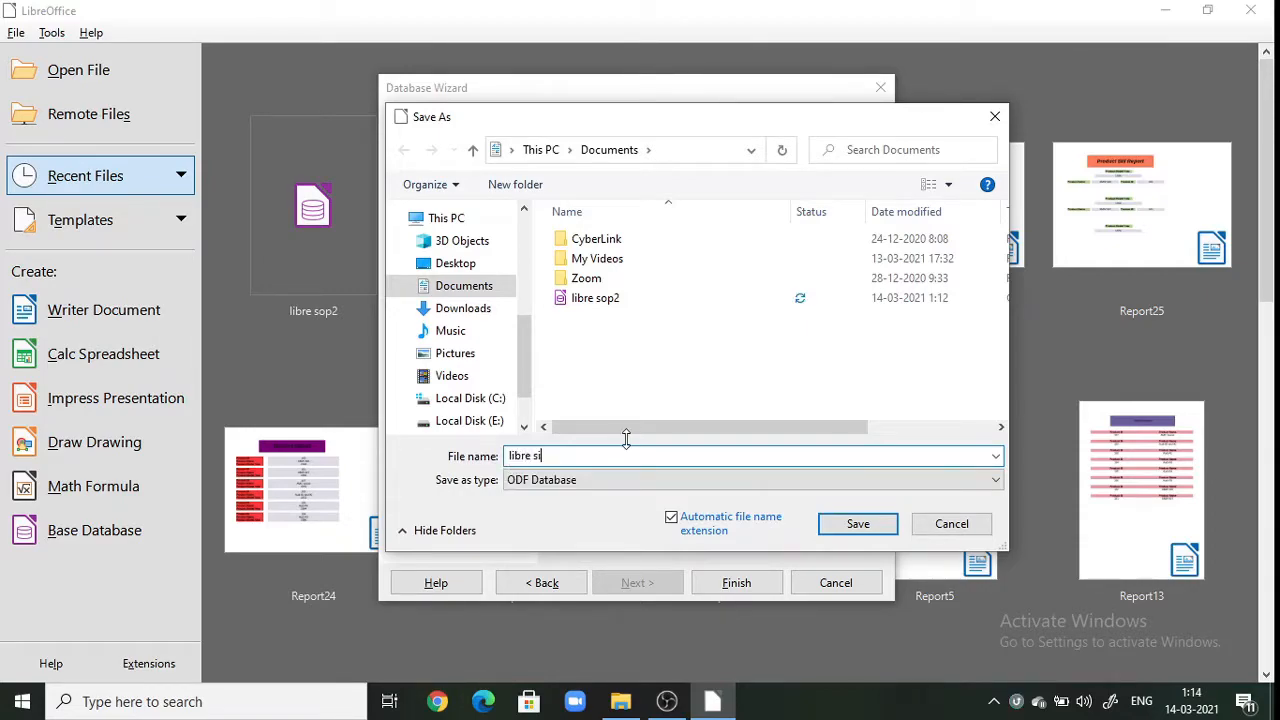
key(BackSpace)
text(op3)
click(857, 528)
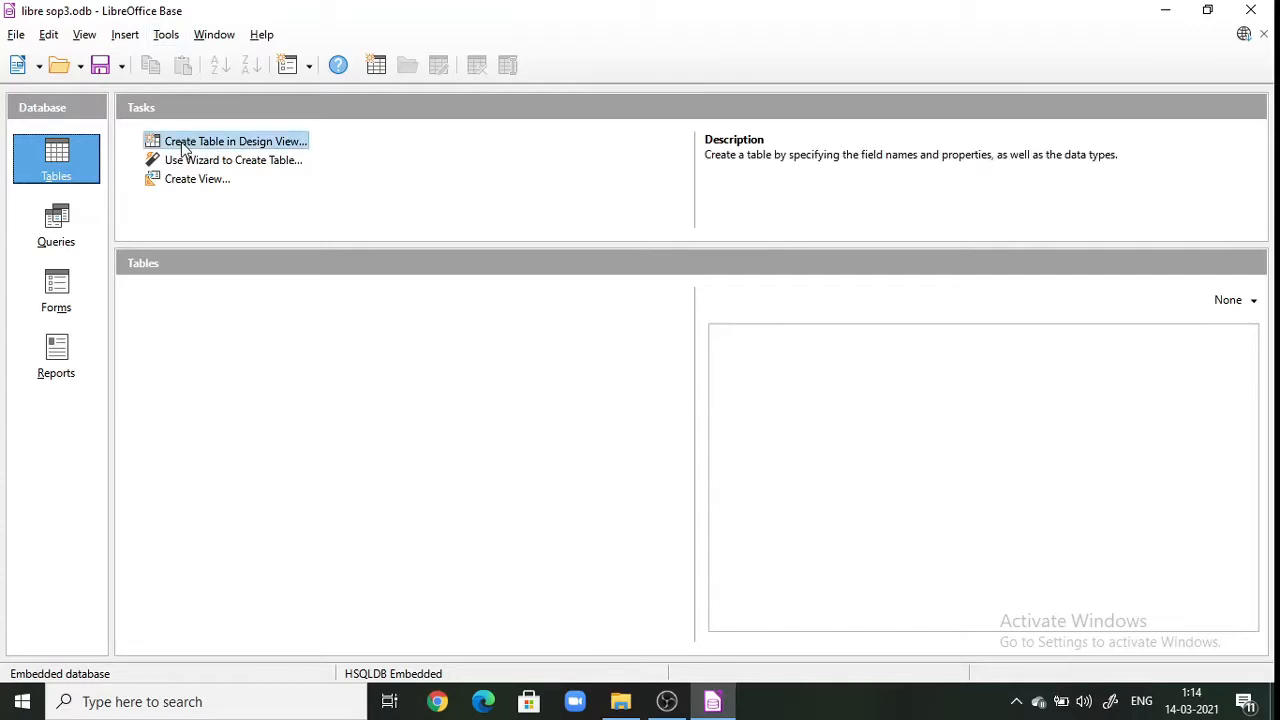
Step: Create a table in Design View with a first field proid of type Number [ NUMERIC ], described as "product id"
click(268, 146)
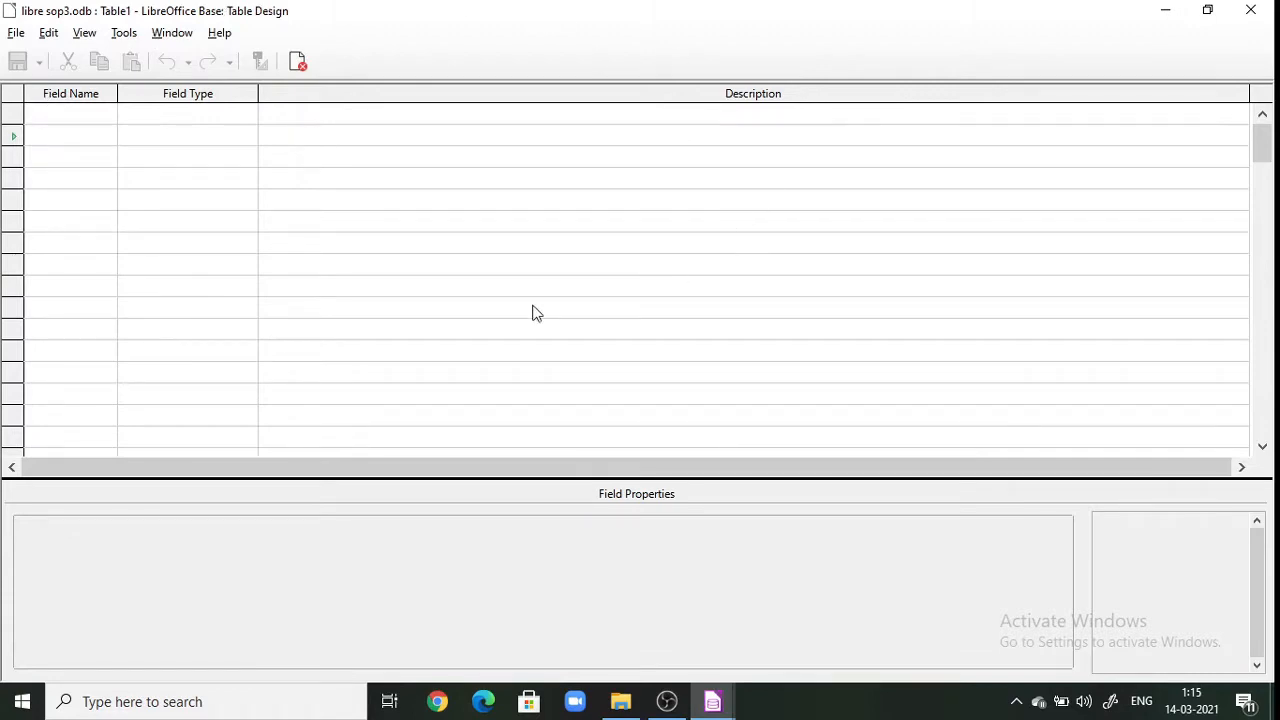
click(79, 118)
text(pr)
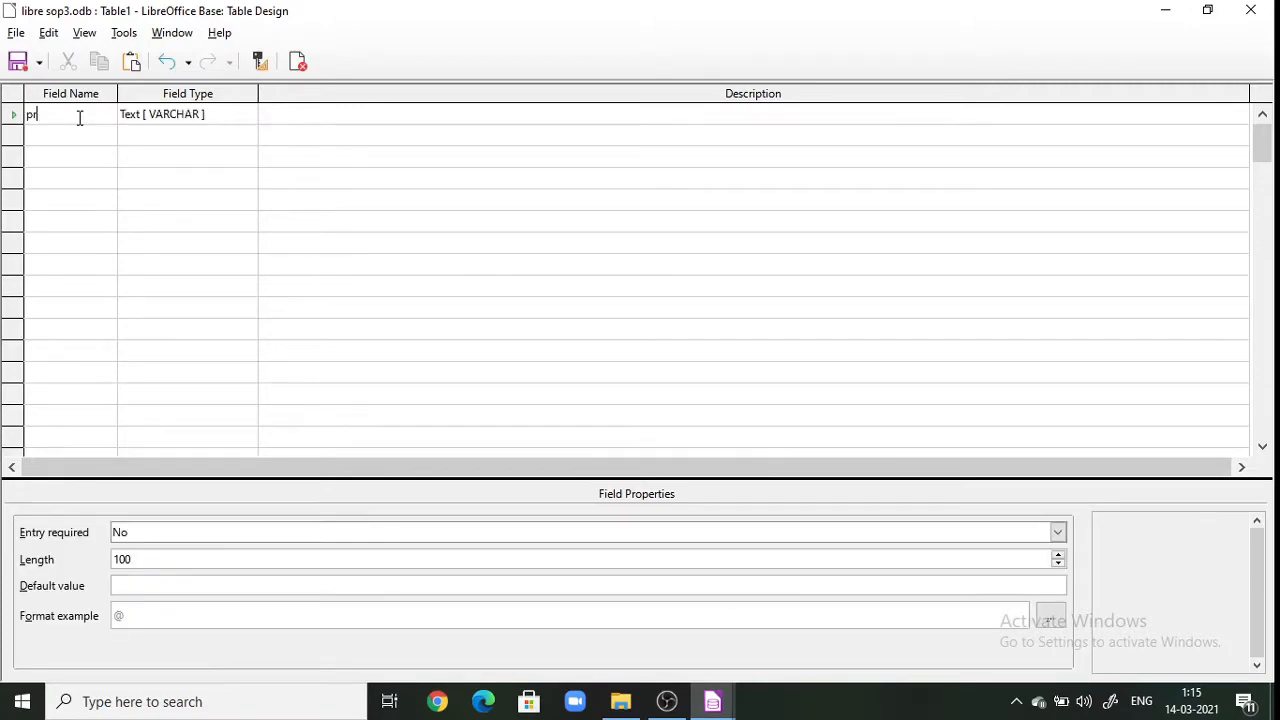
text(oid)
click(232, 123)
click(251, 116)
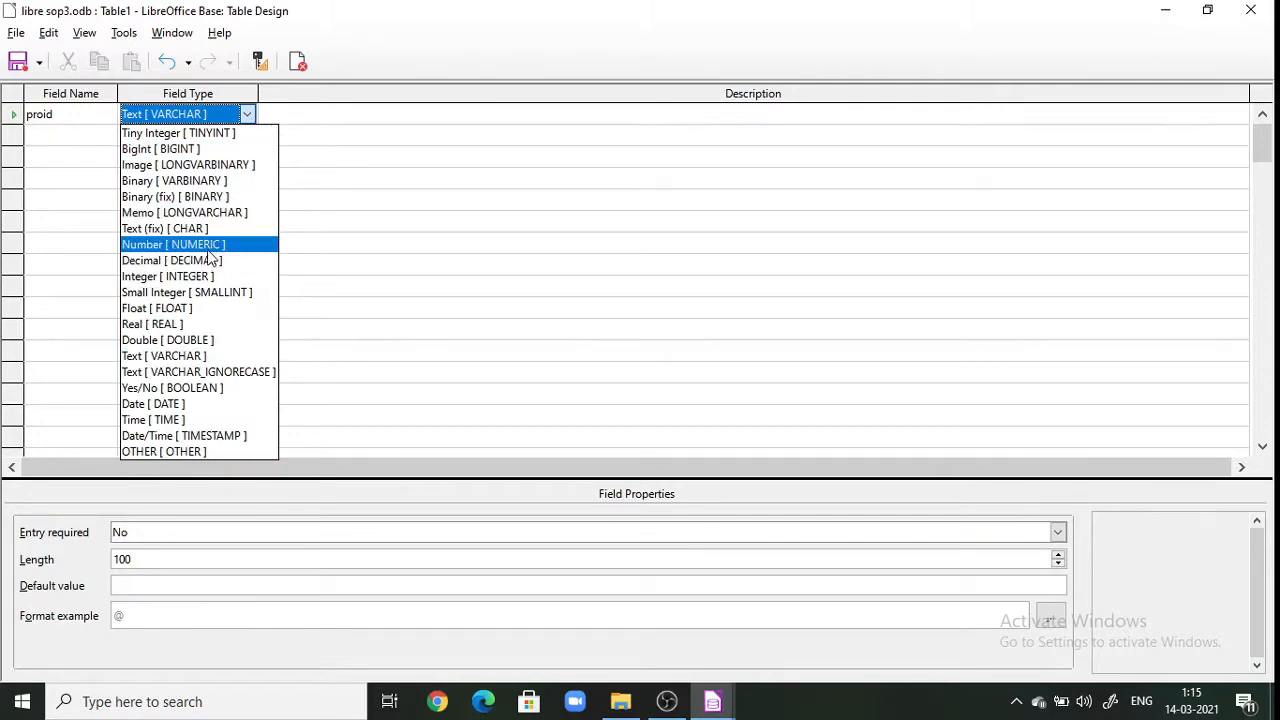
click(208, 250)
click(290, 117)
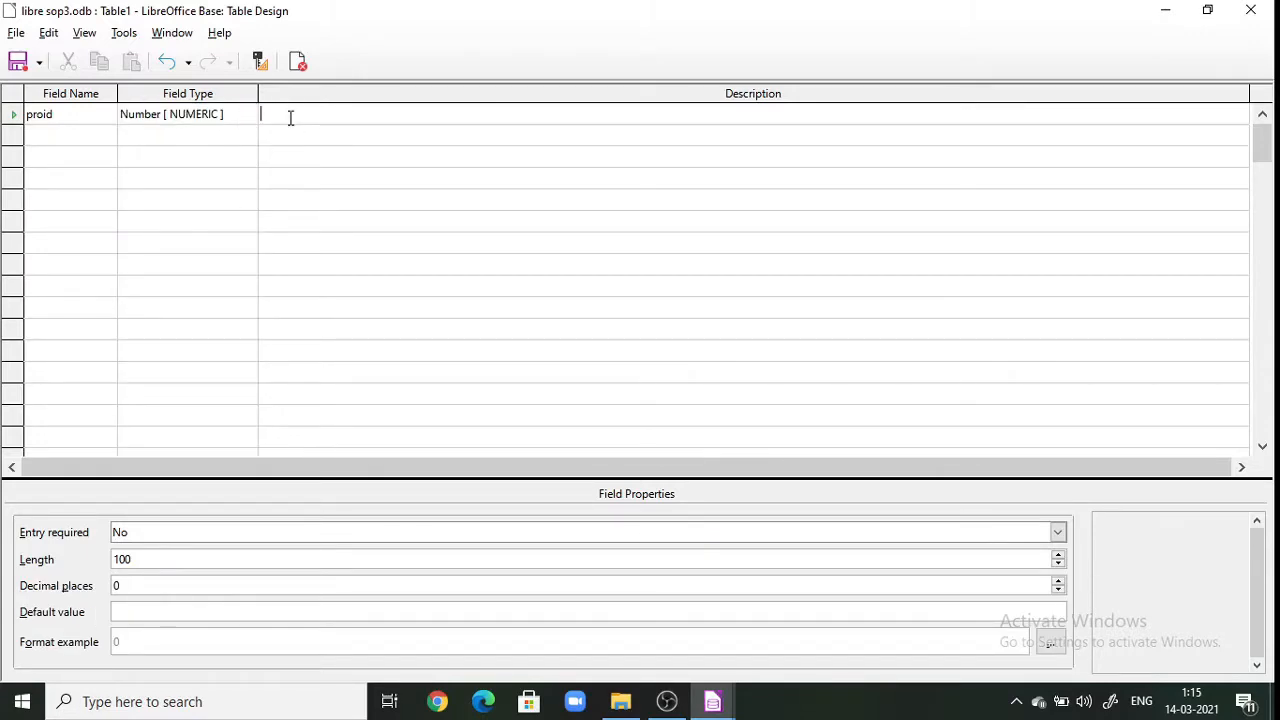
text(product id)
Step: Add a second field prodname of type Text [ VARCHAR ] with the description "product name"
click(68, 136)
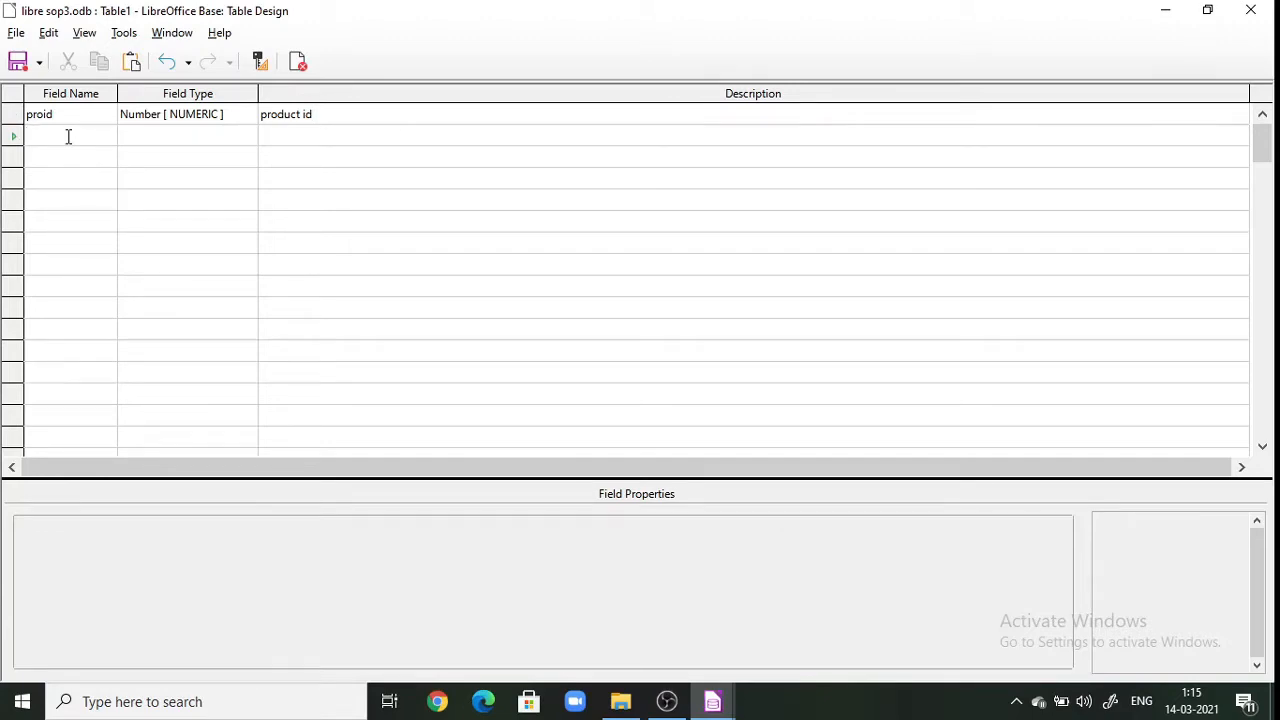
text(pr)
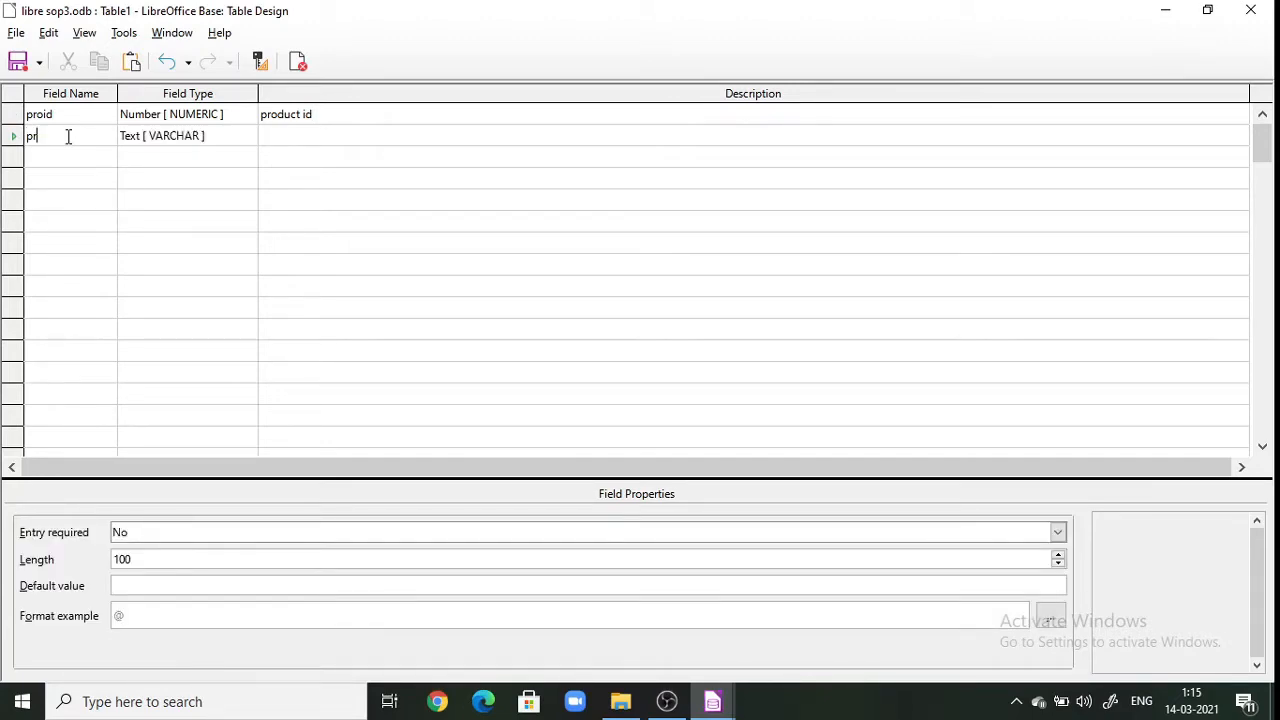
text(oduct)
key(BackSpace)
key(BackSpace)
key(BackSpace)
text(name)
click(290, 136)
text(product name)
Step: Add a third field qty of type Number [ NUMERIC ] with the description "quantity"
click(60, 156)
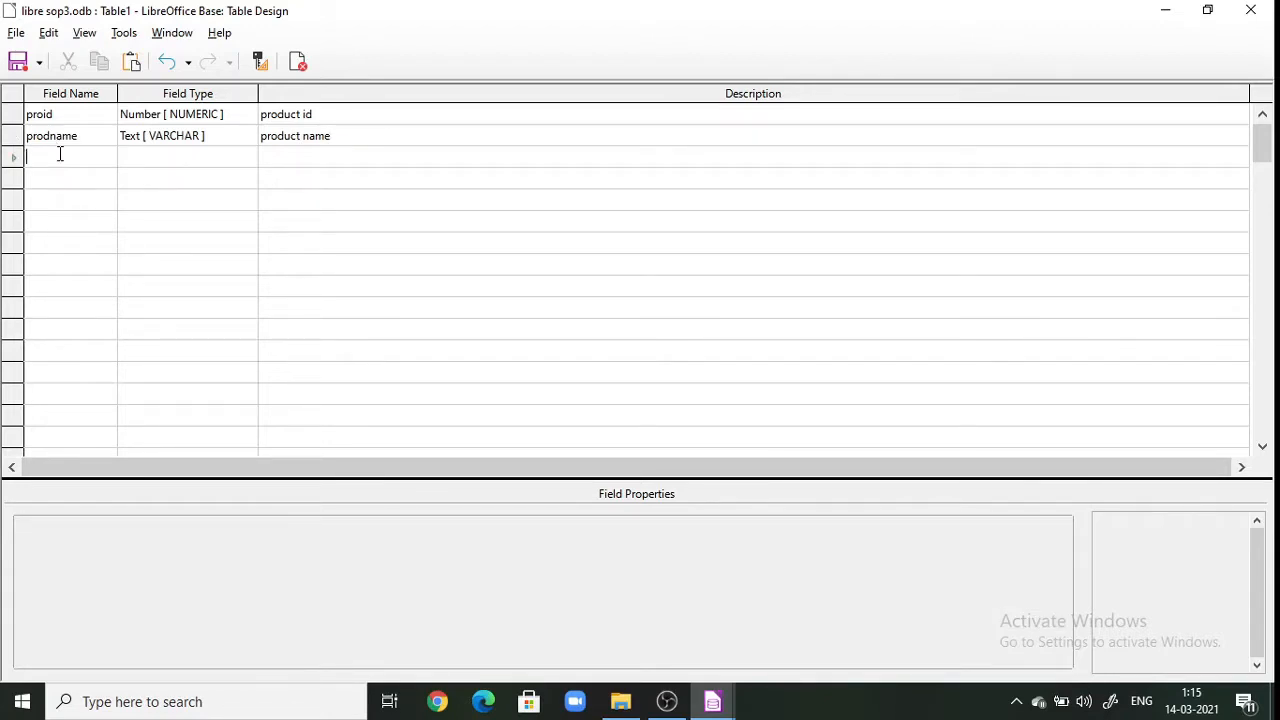
text(qty)
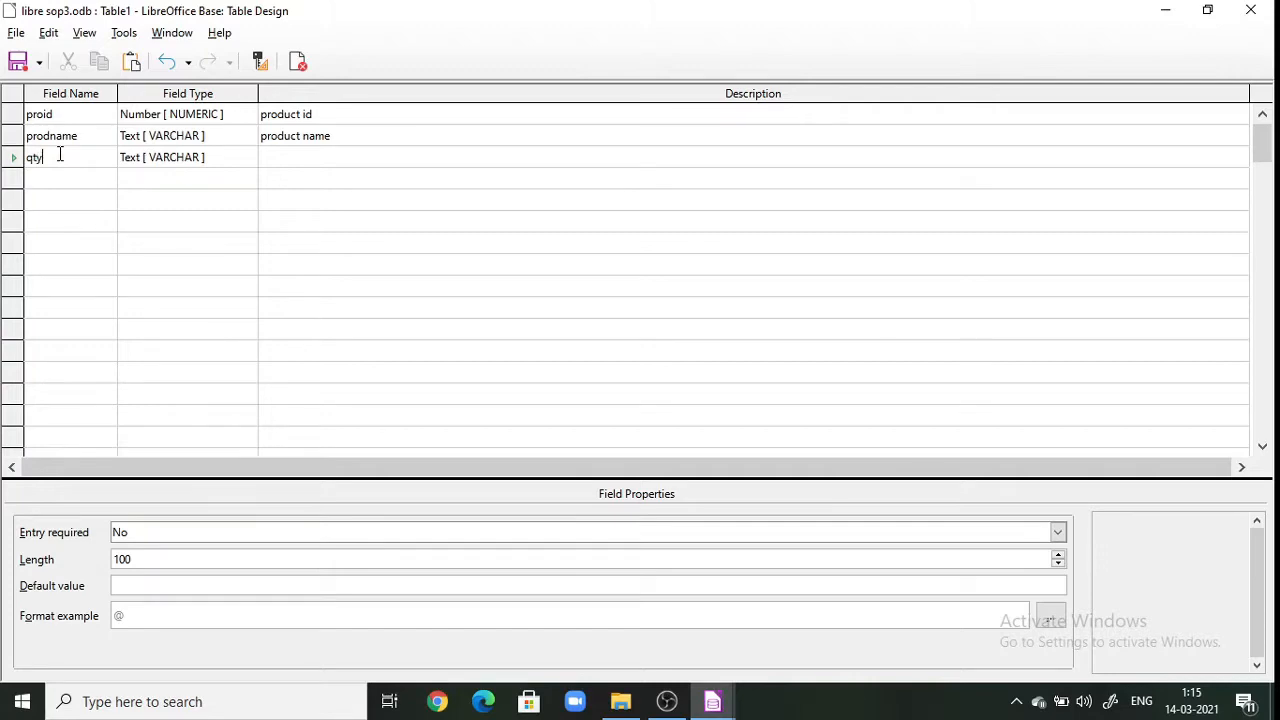
click(234, 163)
click(248, 159)
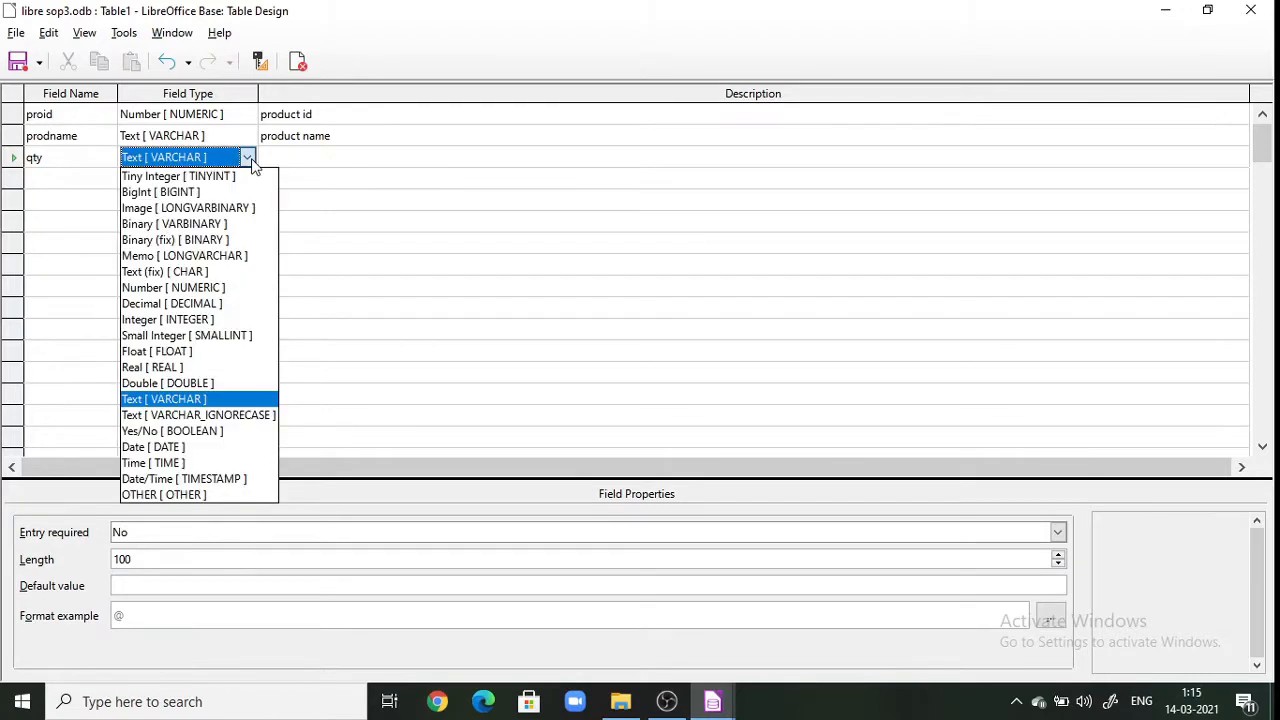
click(214, 288)
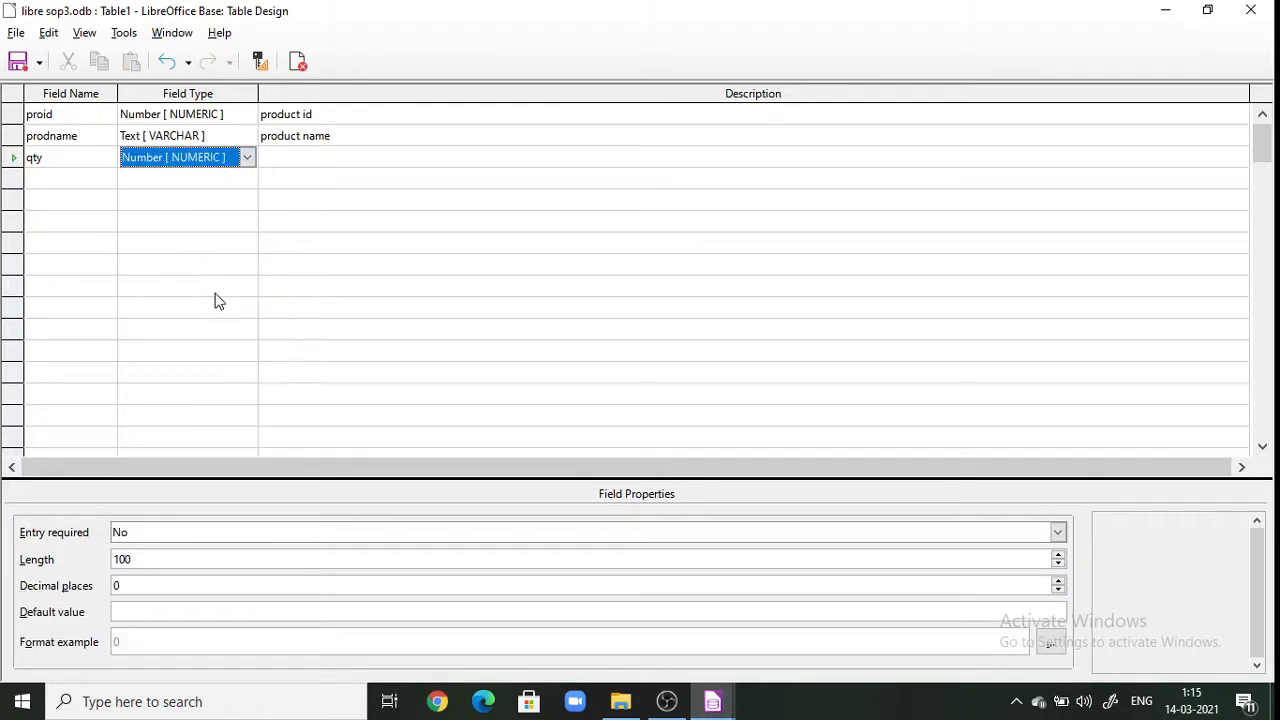
click(292, 164)
text(q)
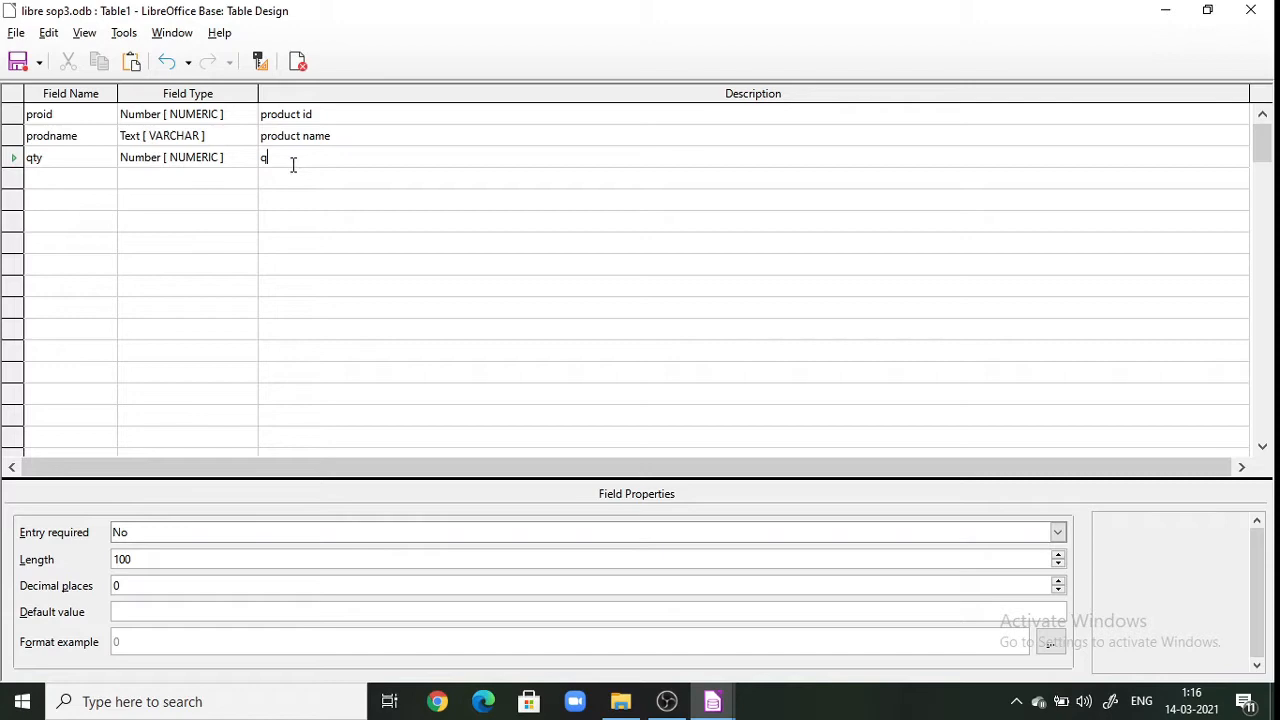
text(uantity)
Step: Add a fourth field rate of type Number [ NUMERIC ] with the description "rate"
click(73, 184)
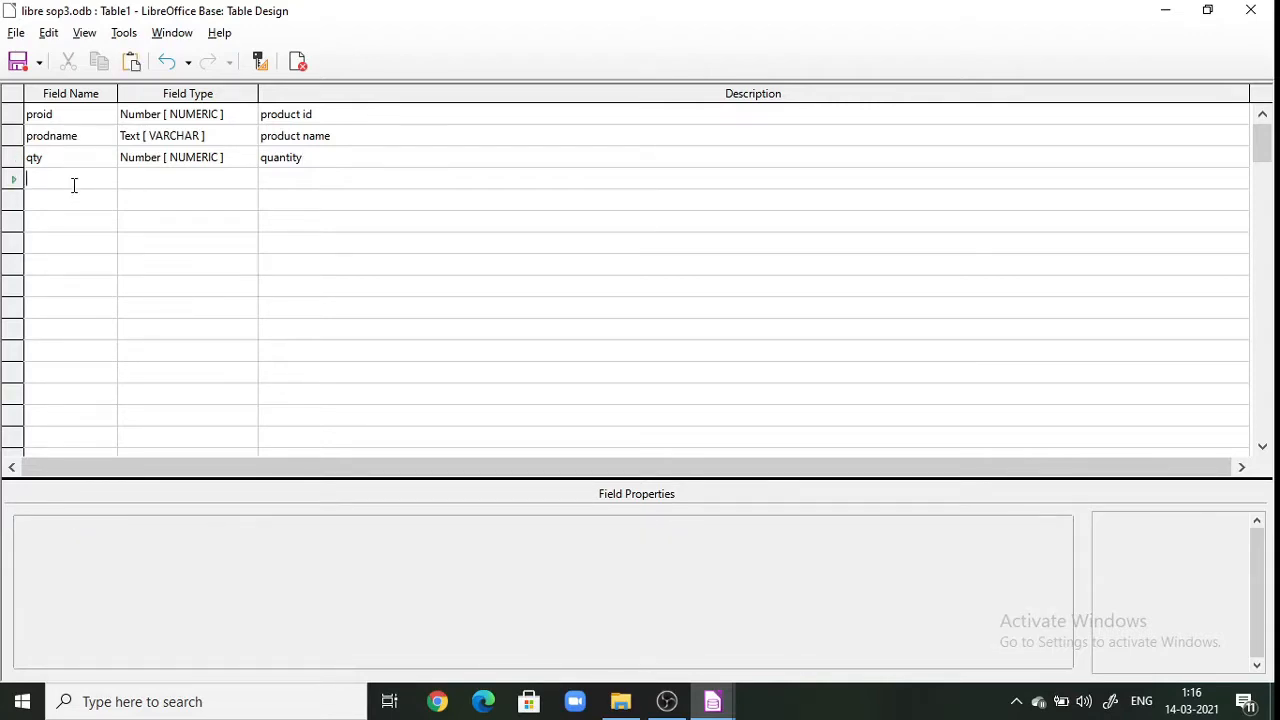
text(rate)
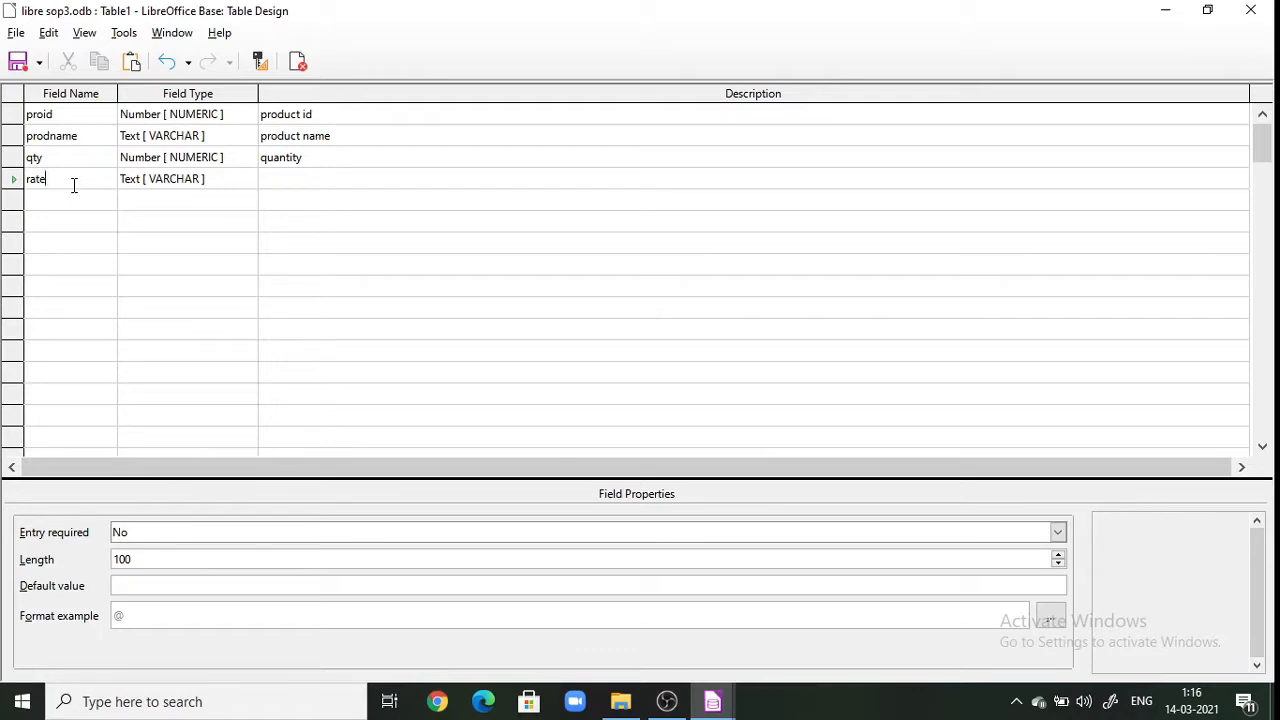
click(238, 177)
click(251, 178)
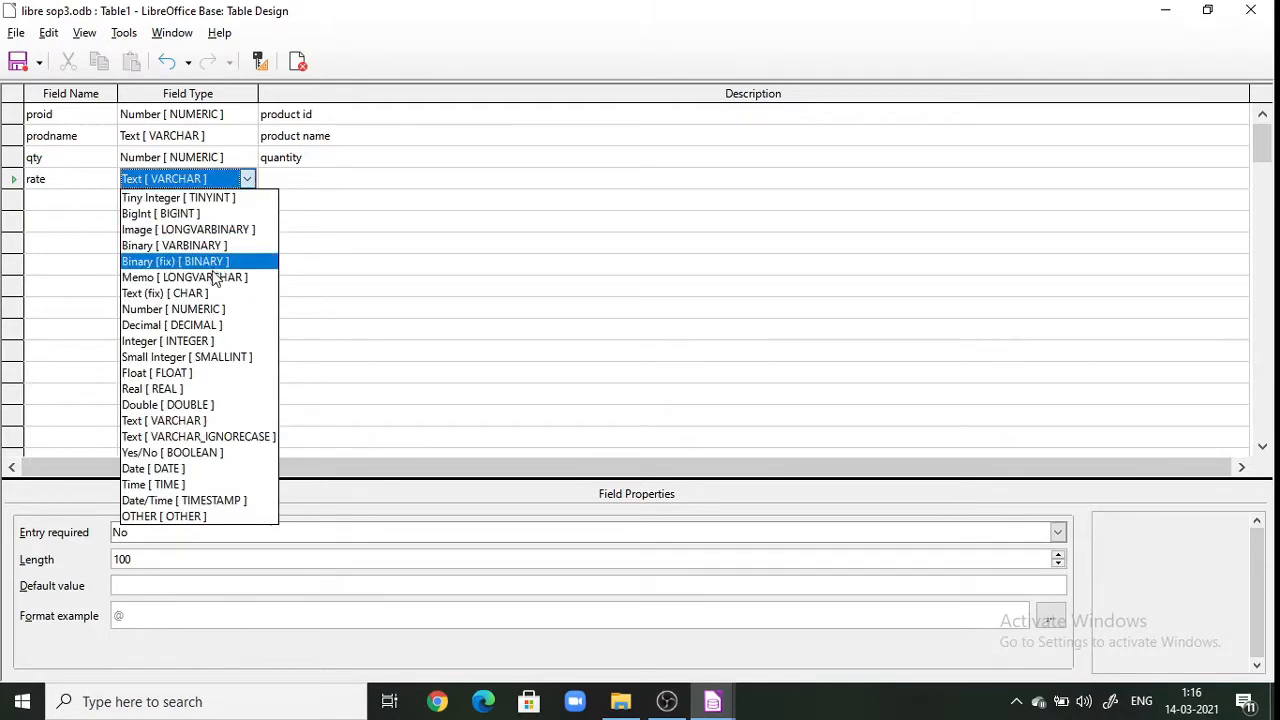
click(283, 179)
text(rate)
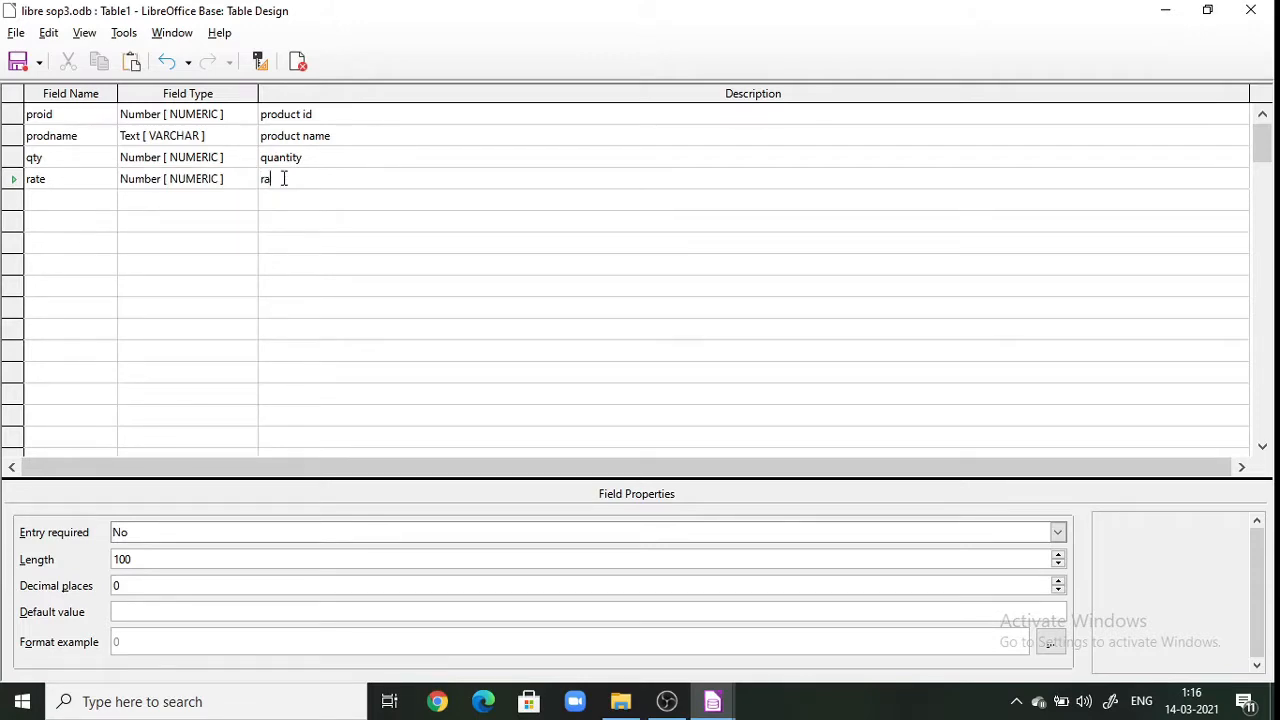
Step: Add a fifth field modelyear of type Number [ NUMERIC ] with the description "model year"
click(79, 202)
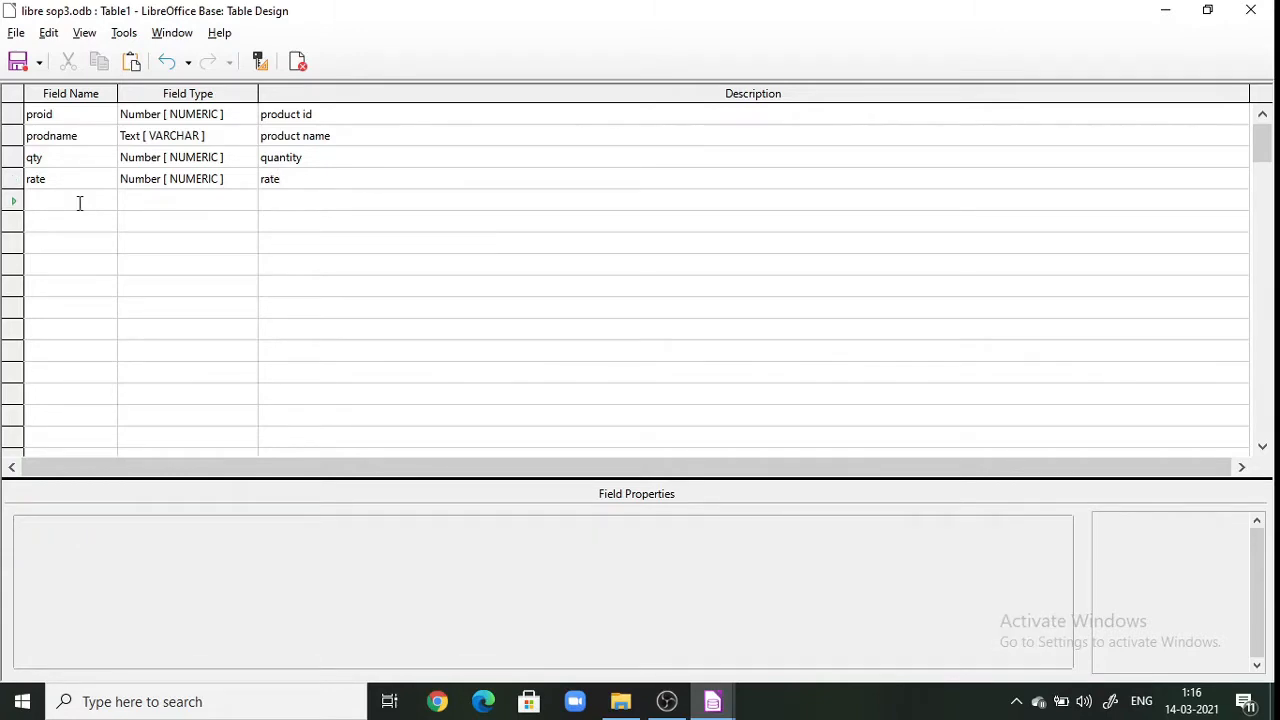
text(m)
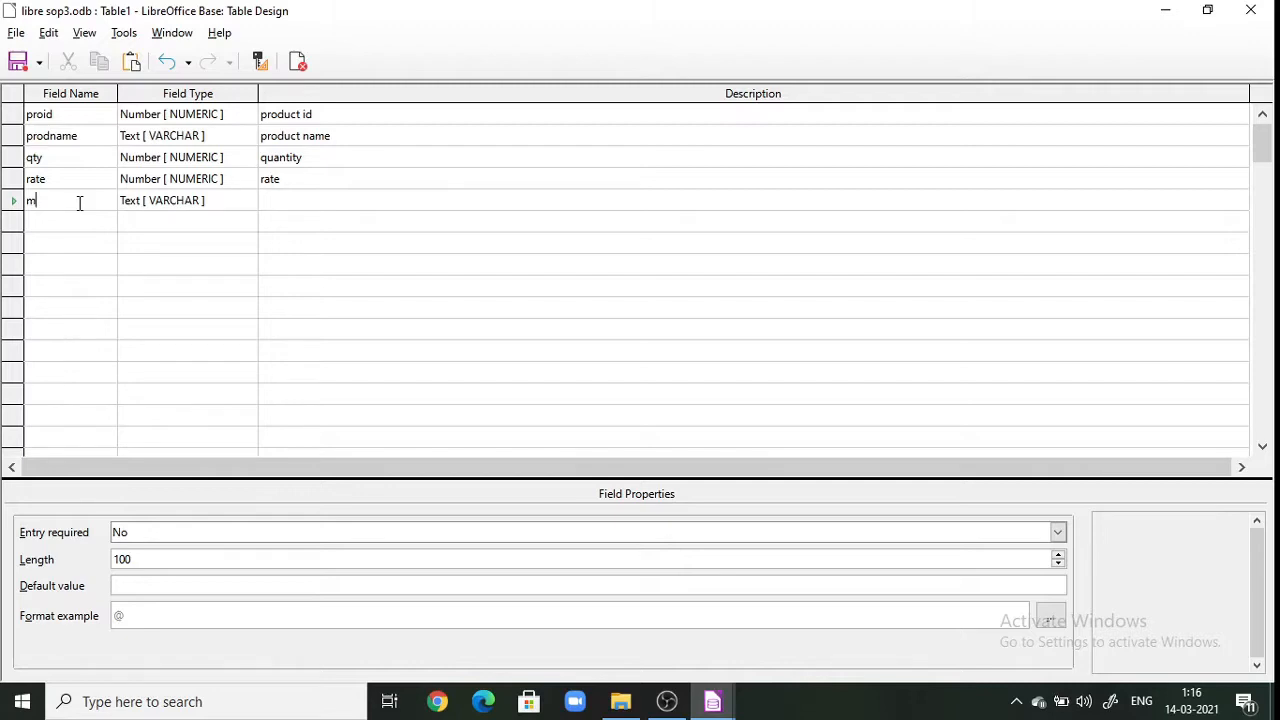
text(odelyear)
click(229, 207)
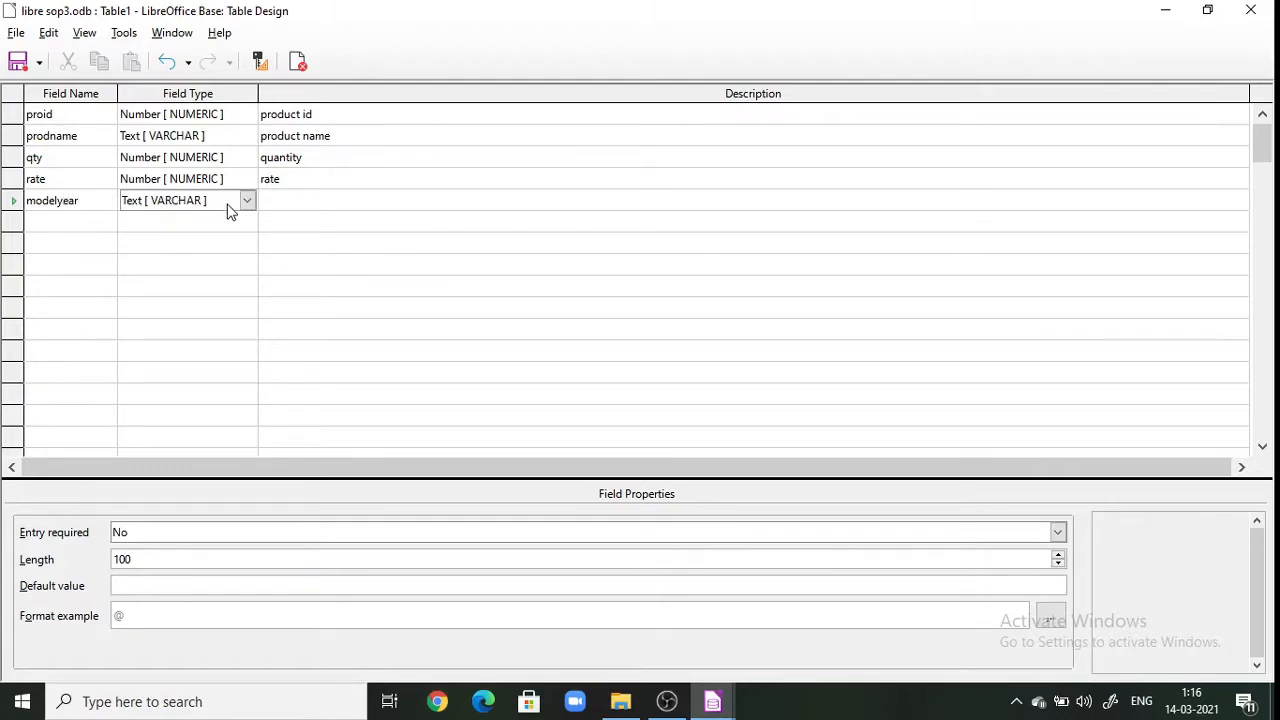
click(246, 200)
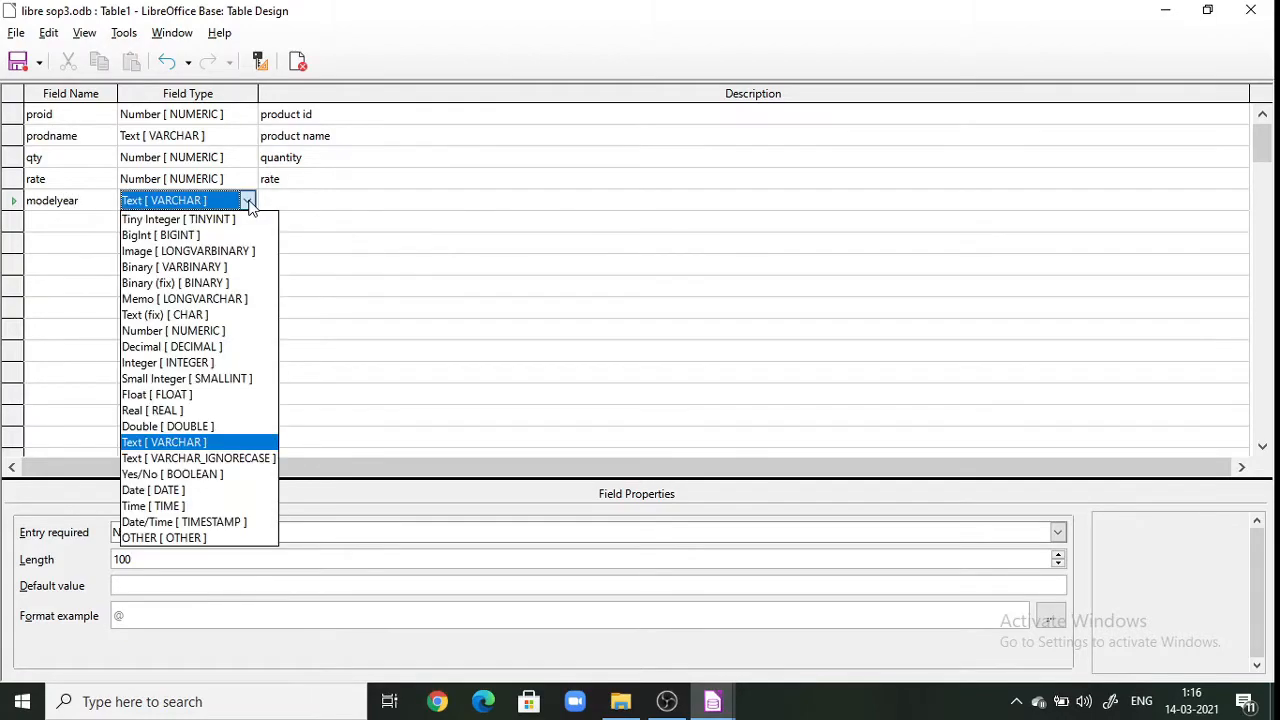
click(177, 330)
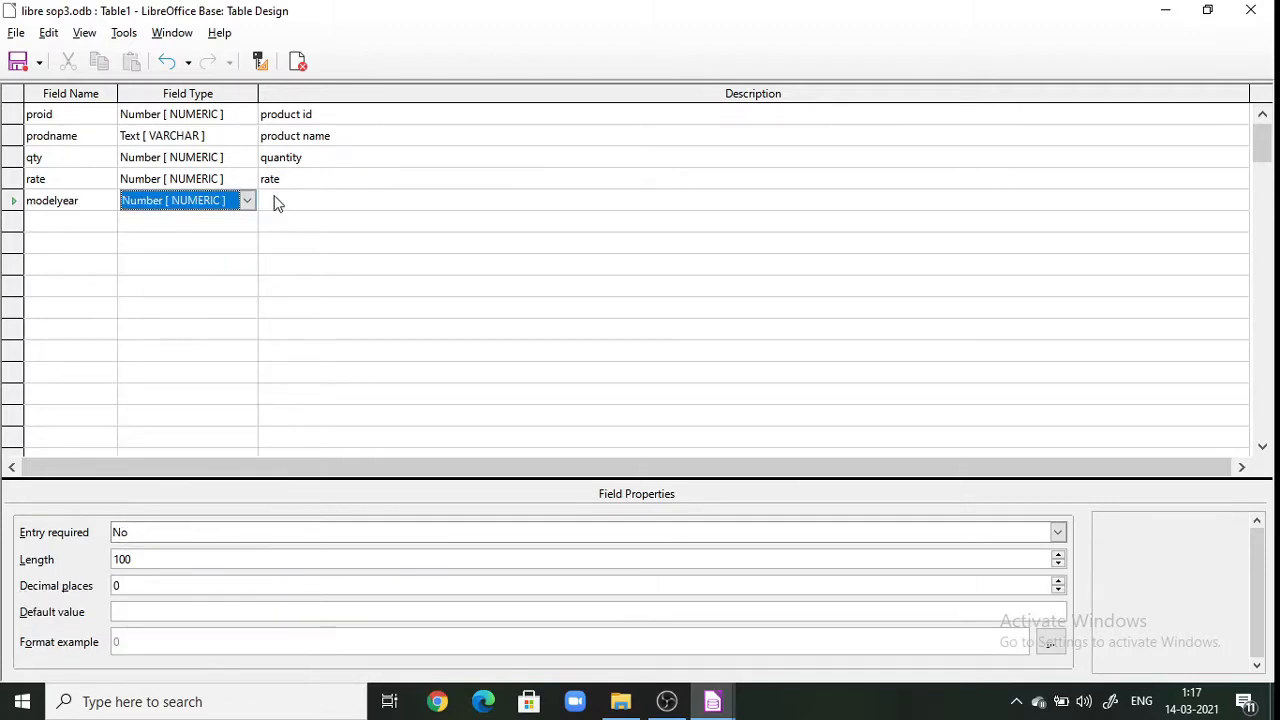
click(298, 205)
text(mo)
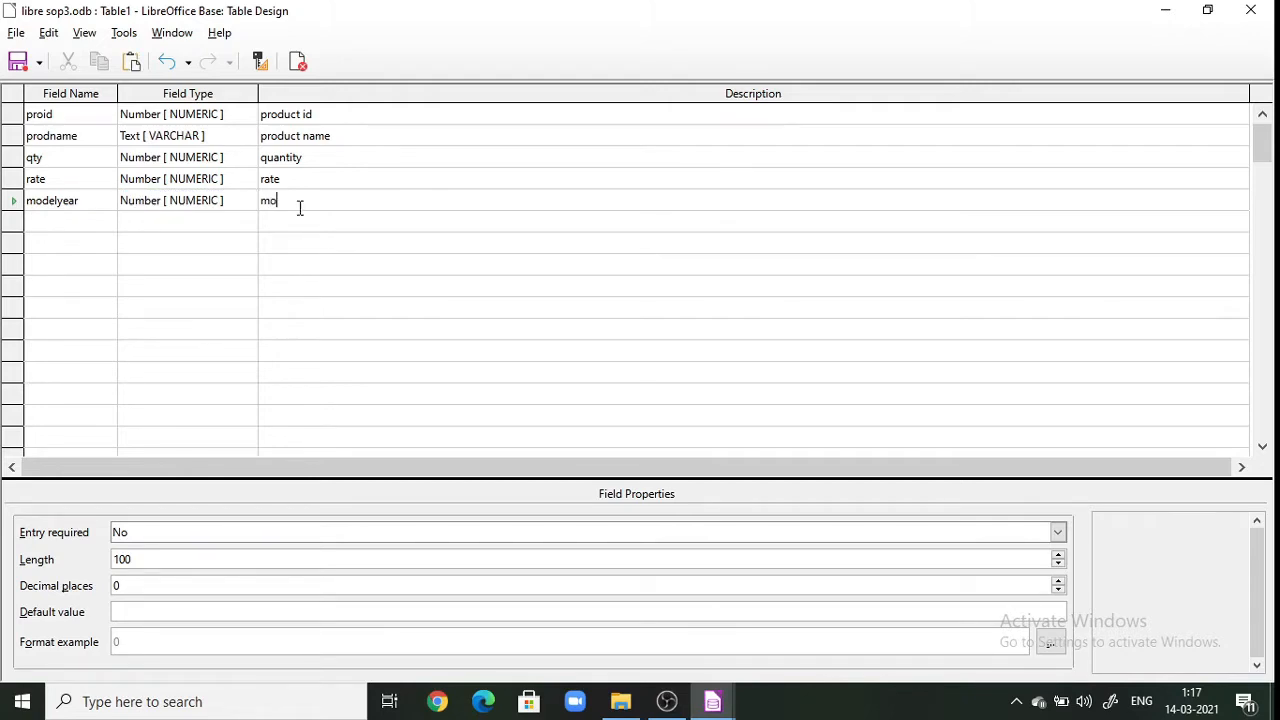
text(del year)
Step: Make the proid field the table's primary key
click(8, 113)
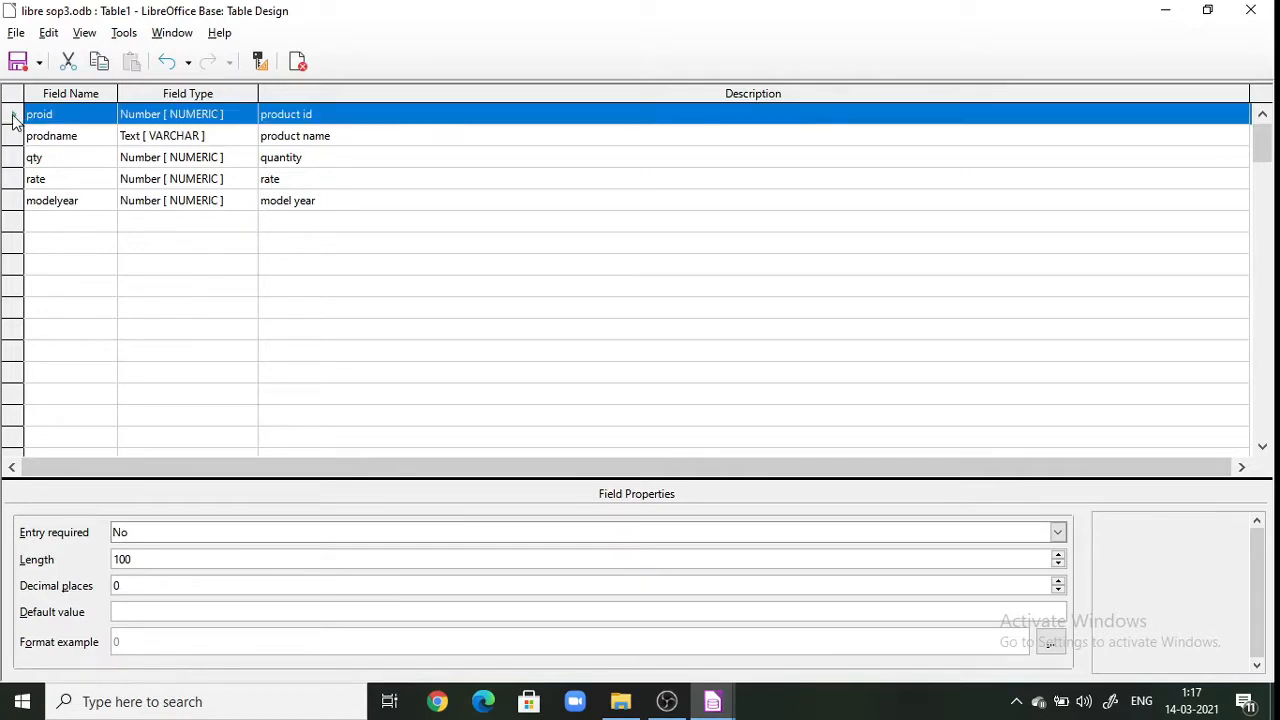
right_click(14, 121)
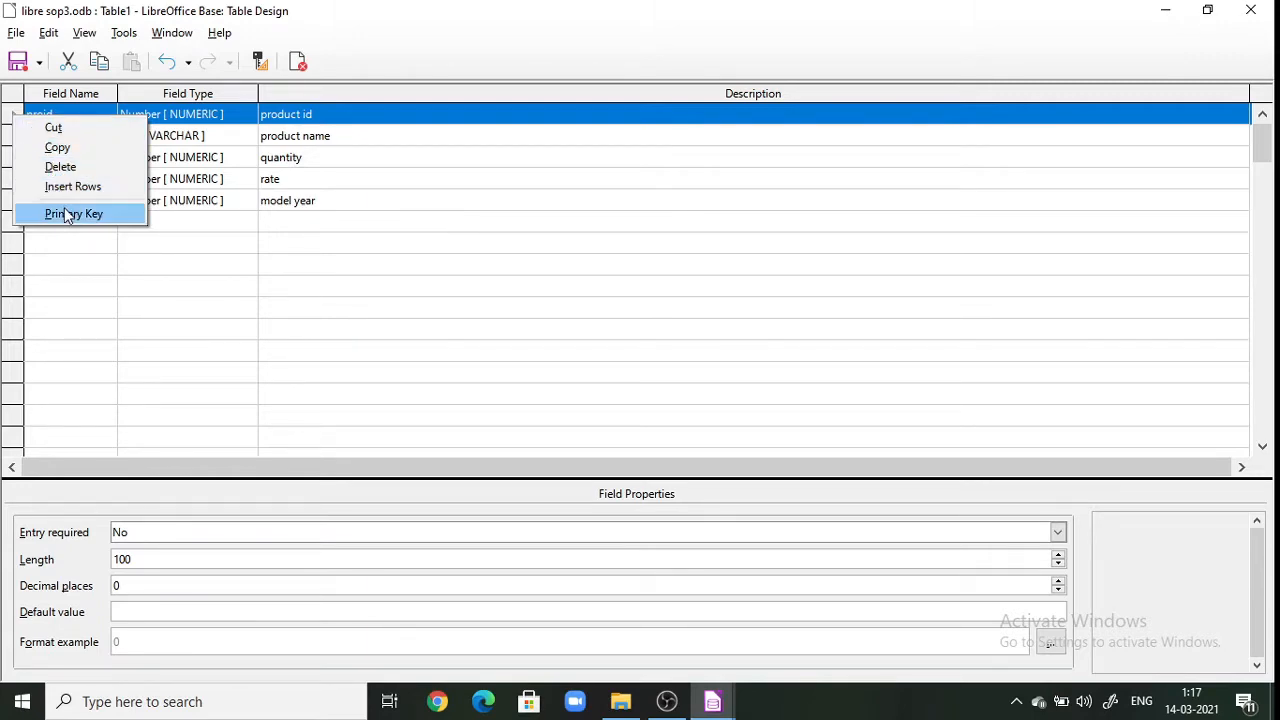
click(68, 214)
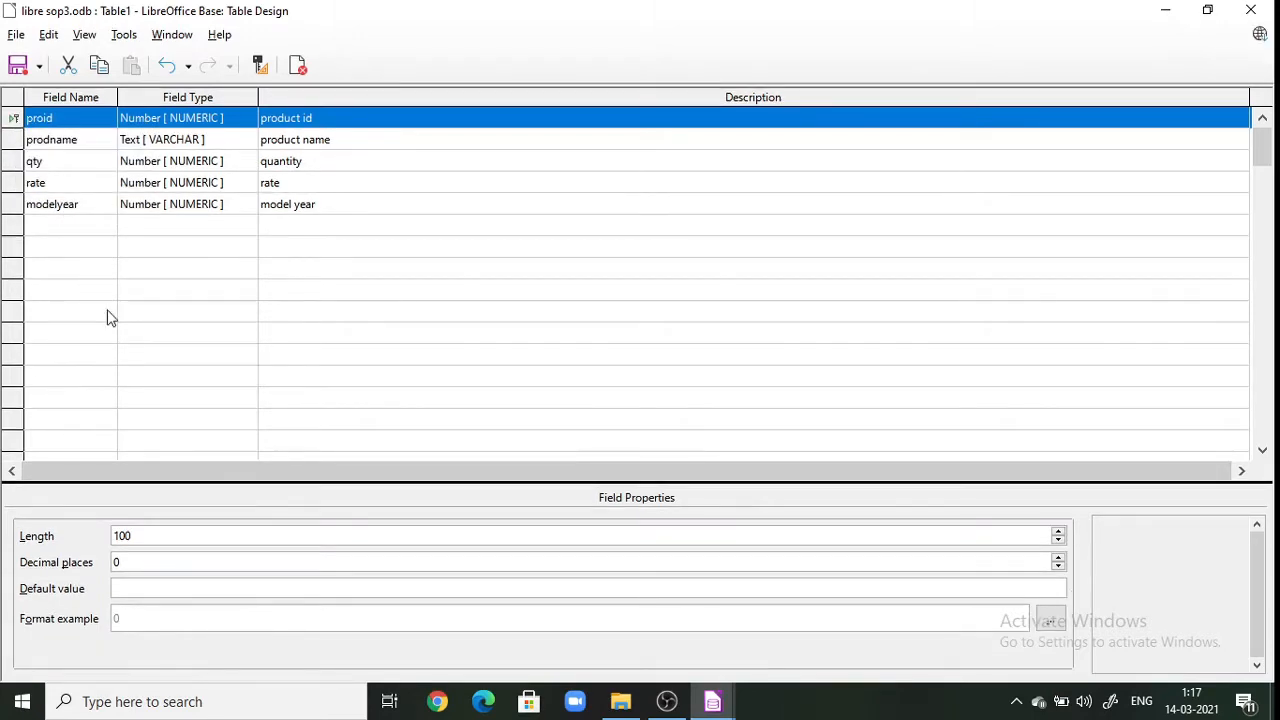
Step: Save the table design under the name "product table"
click(18, 64)
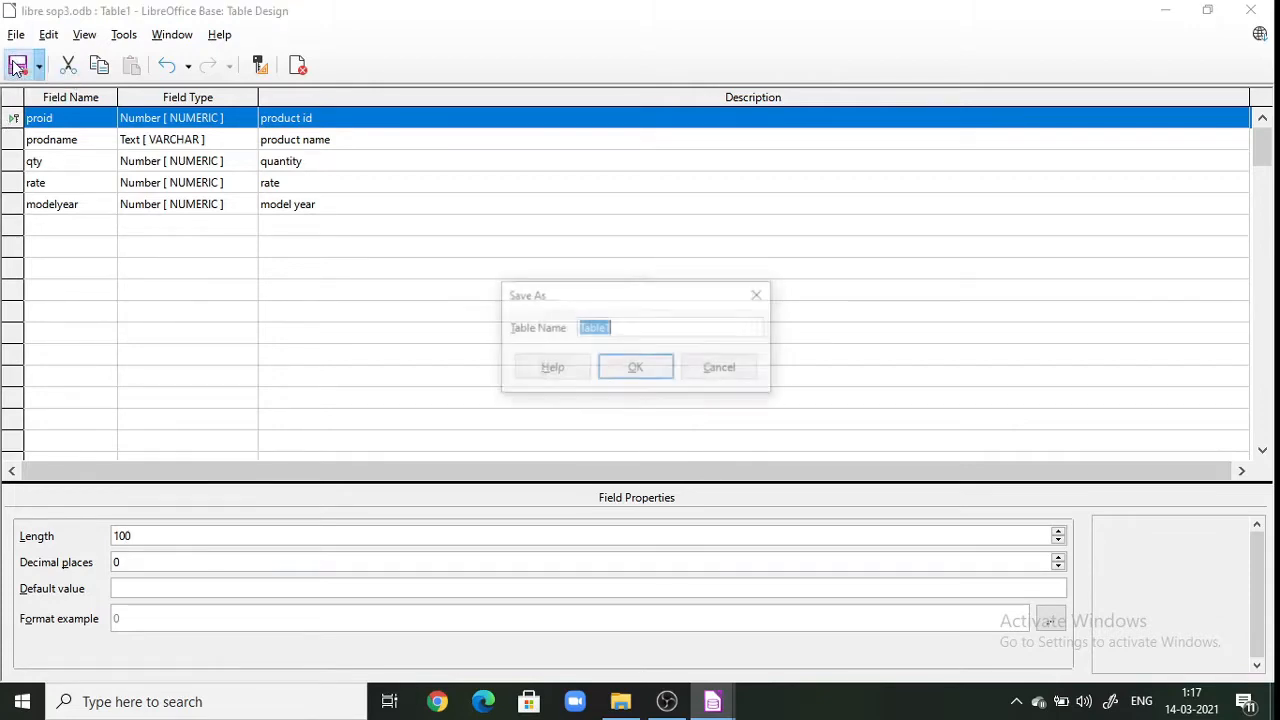
key(BackSpace)
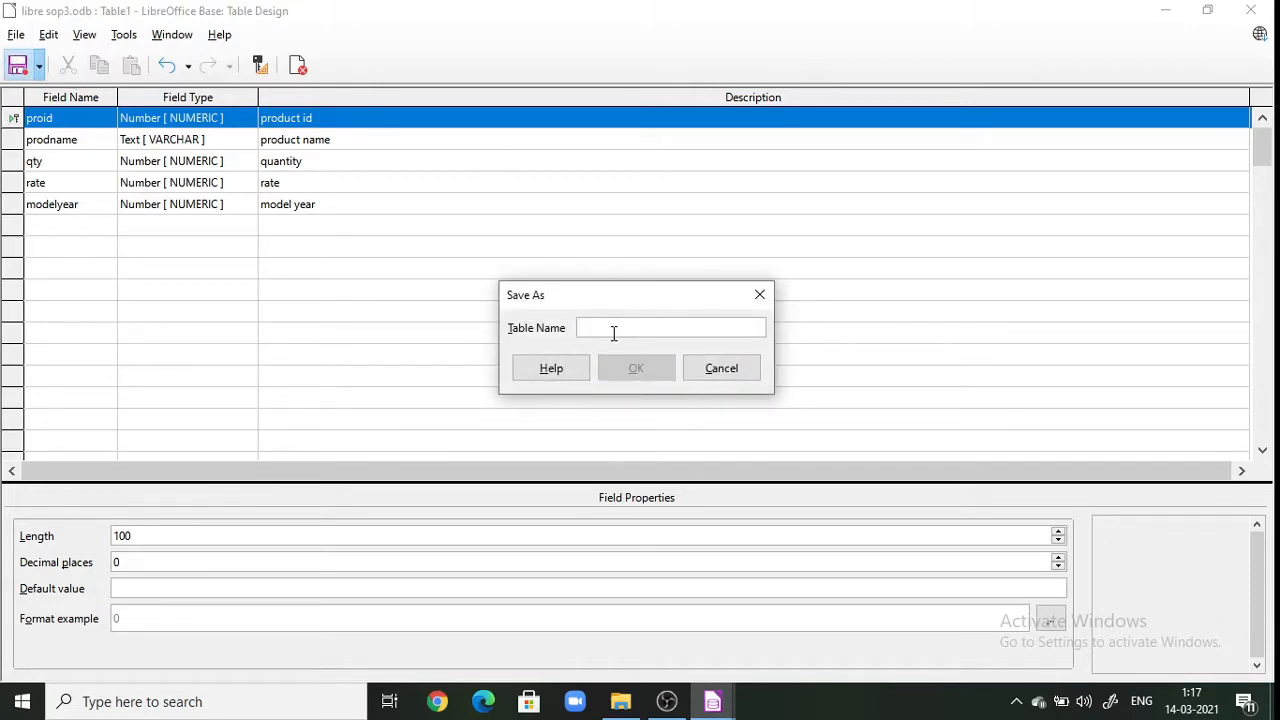
text(product ta)
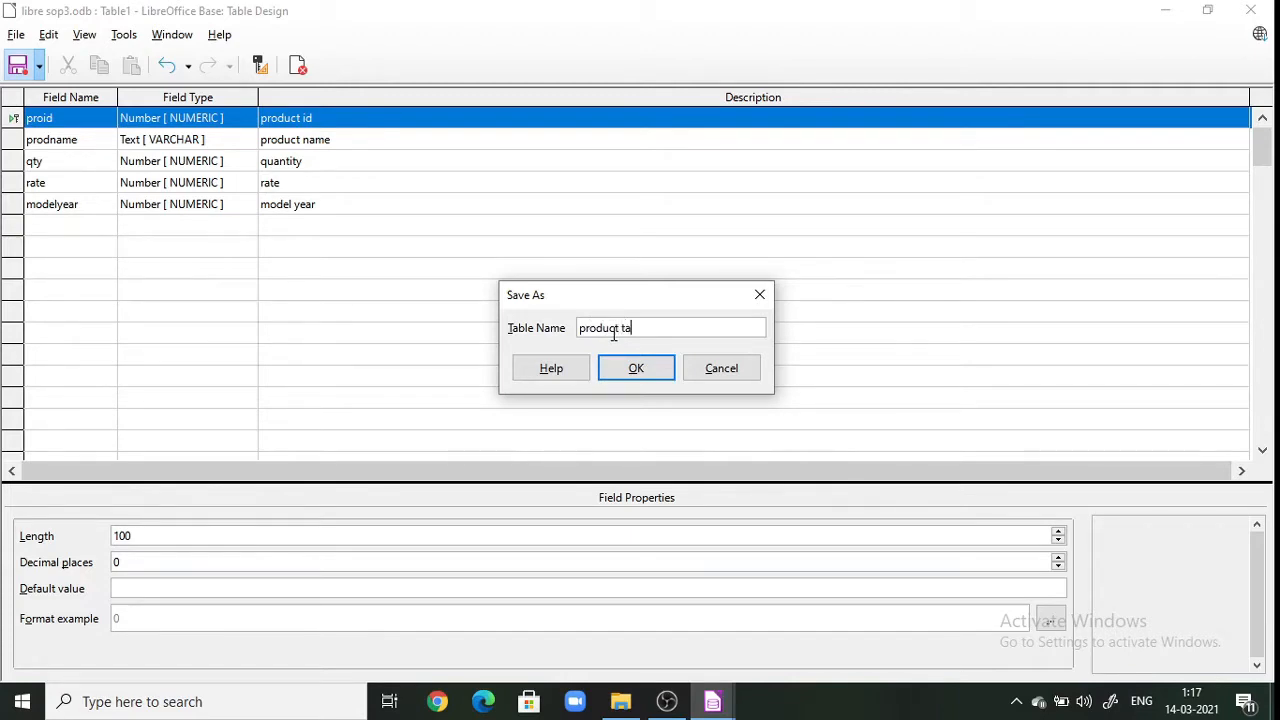
text(ble)
click(624, 368)
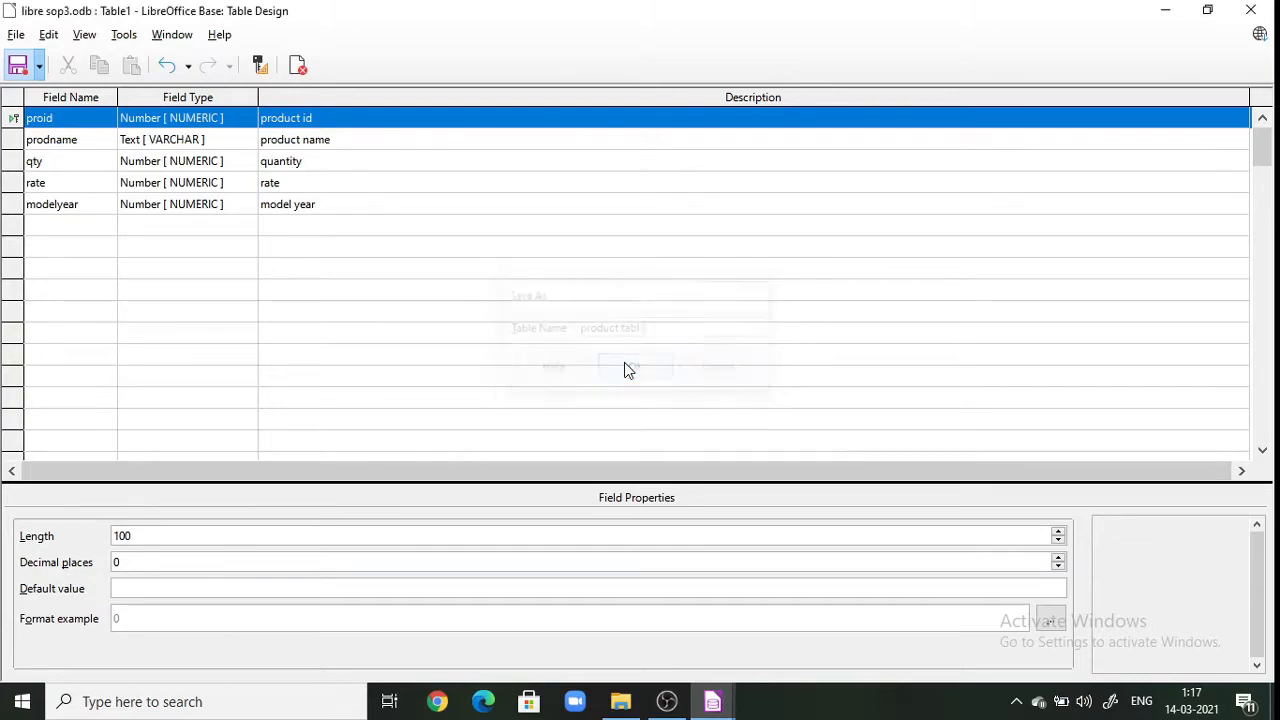
Step: Open product table for data entry, save its product records 12 (cars) to 19 (devices), and close the table
click(298, 66)
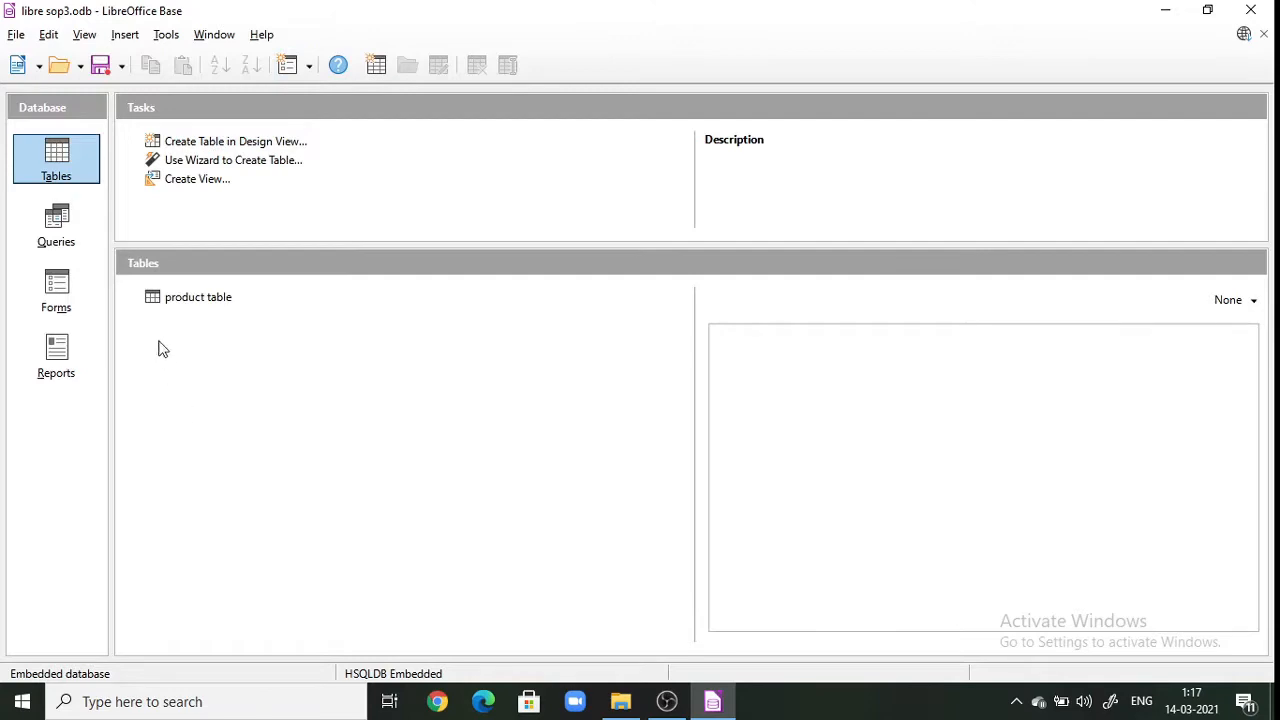
double_click(210, 305)
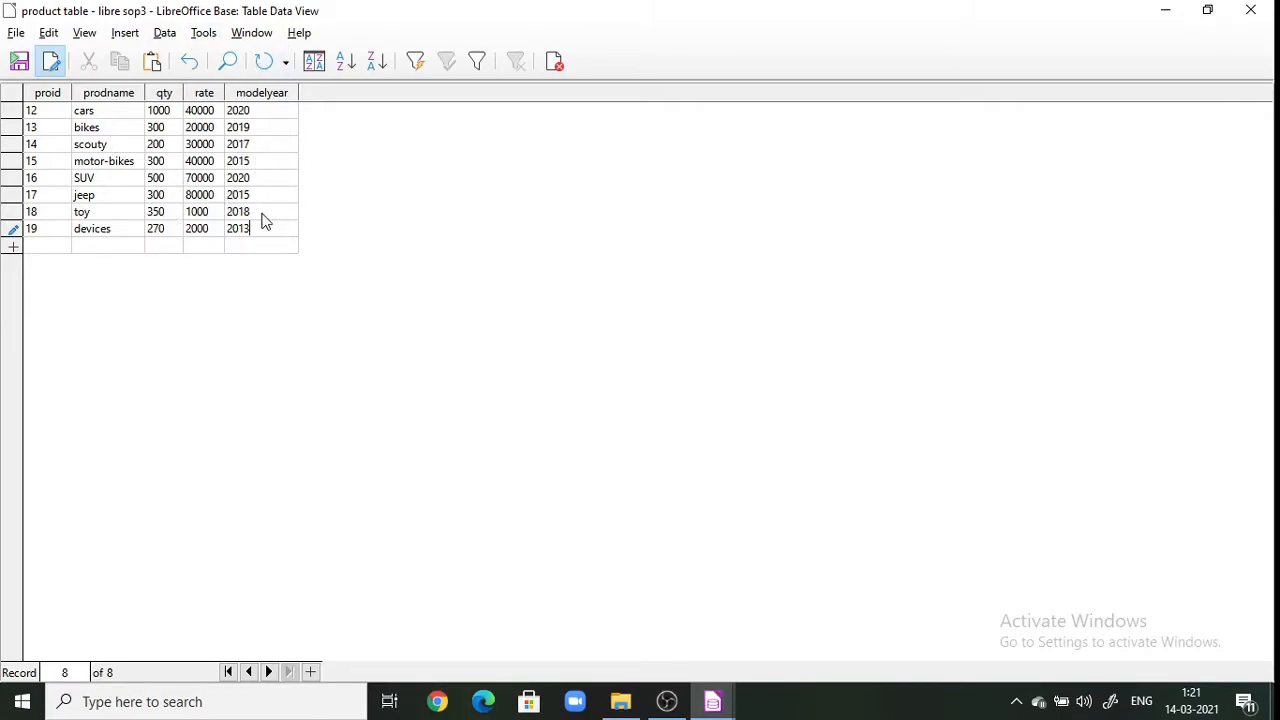
click(18, 64)
click(557, 62)
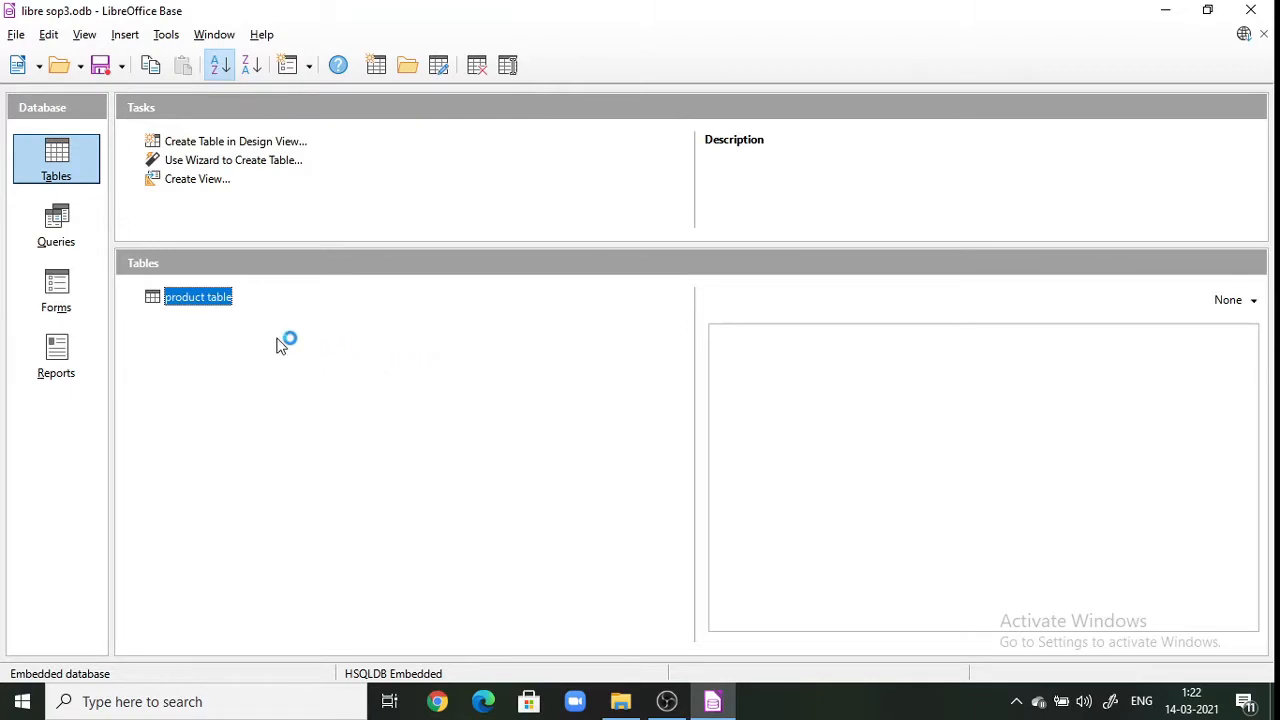
Step: Review the field definitions in the product table's design and close it again
right_click(204, 305)
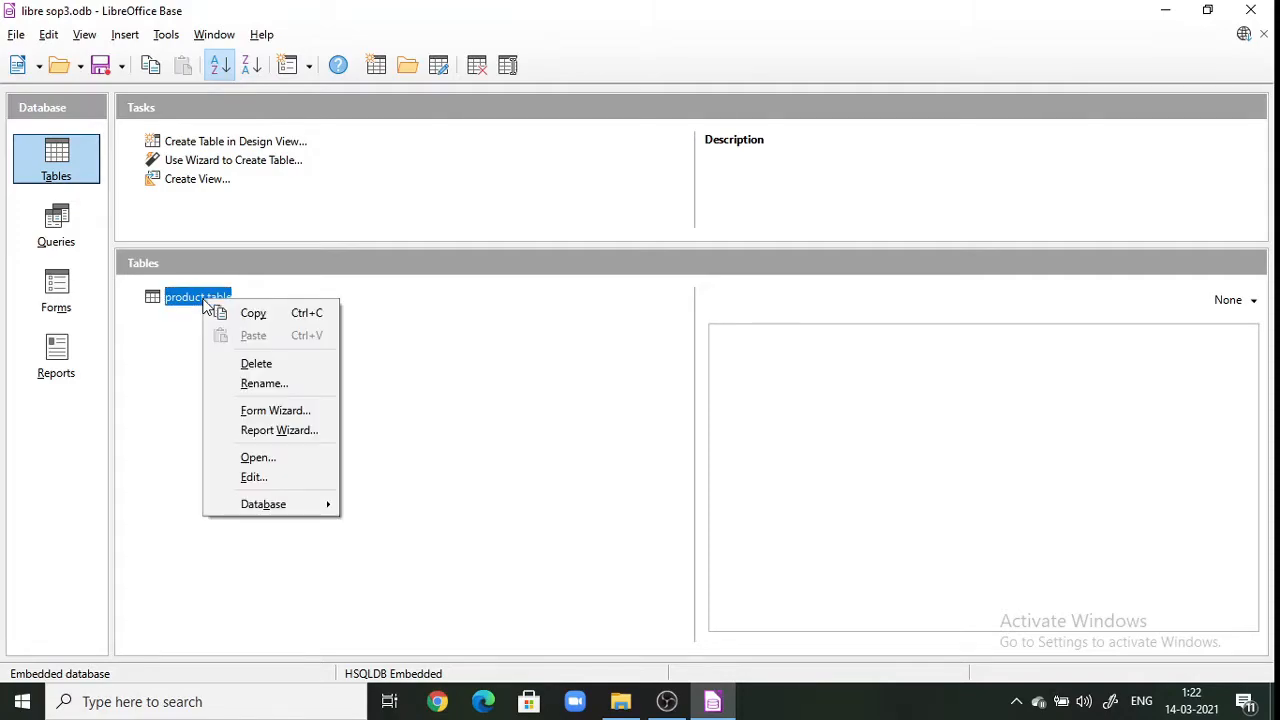
click(292, 488)
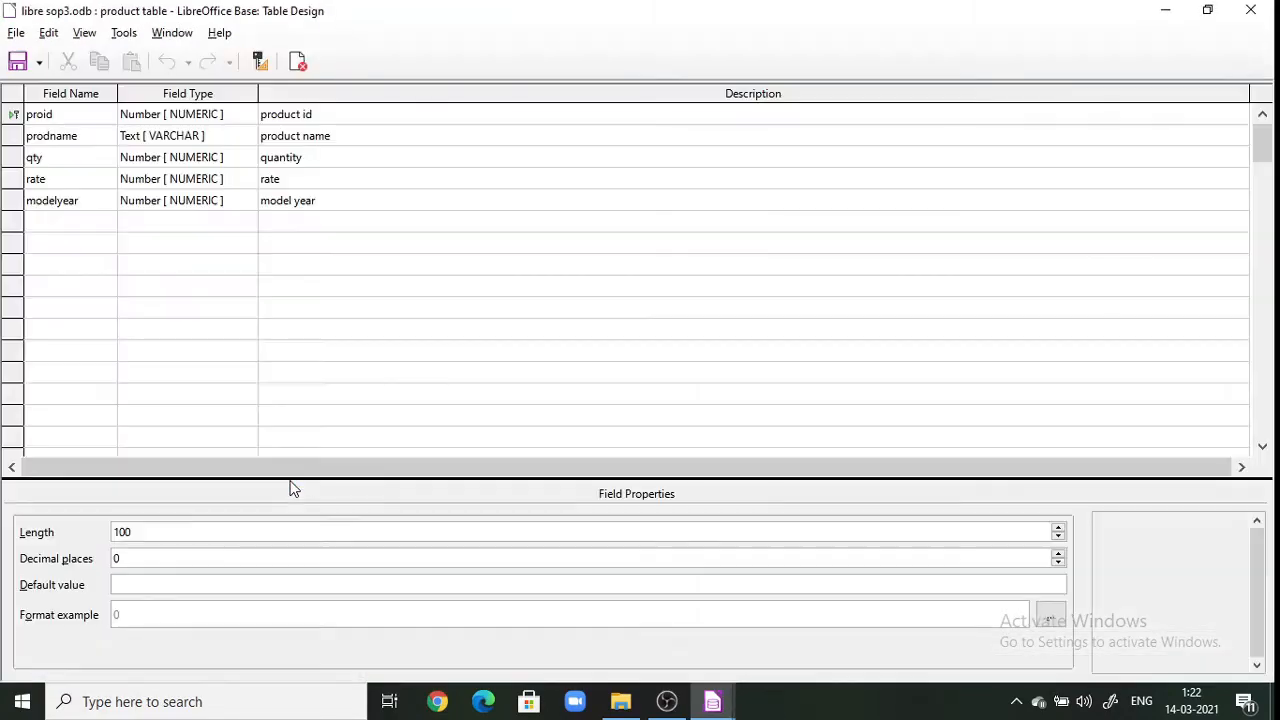
click(1254, 11)
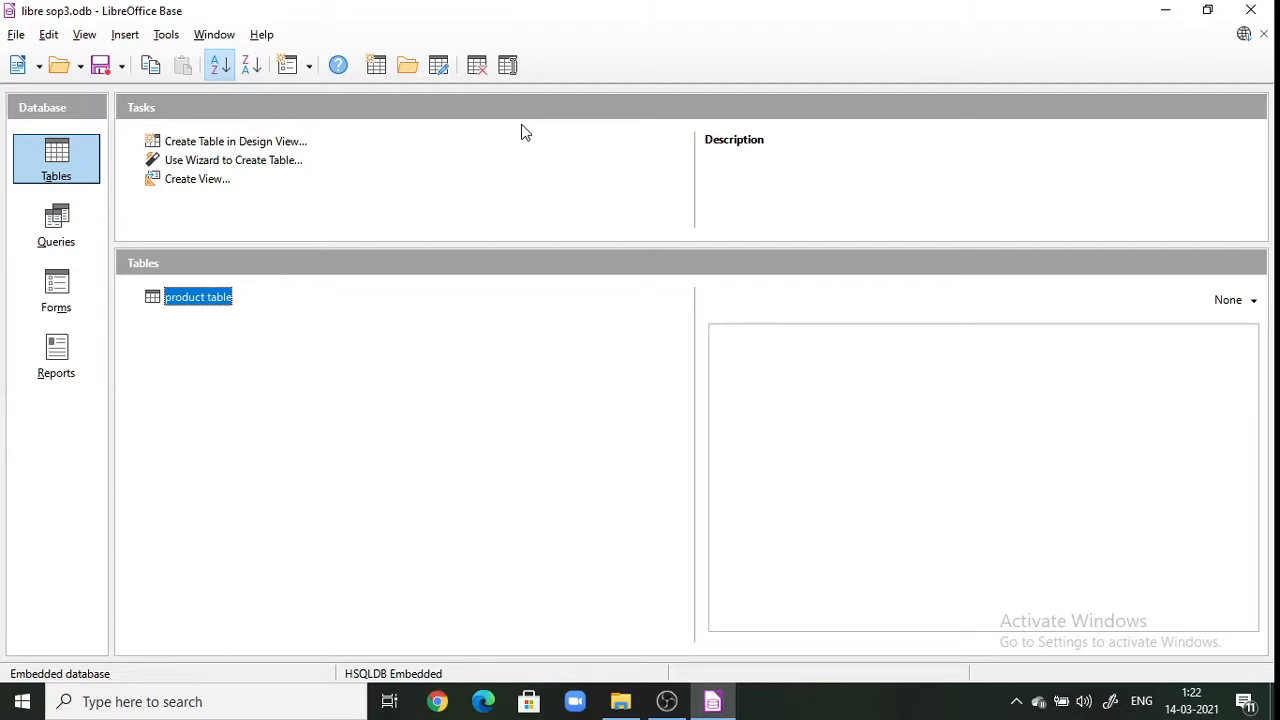
Step: Create a query in design view based on product table and enlarge the table's box to fit all its fields
click(56, 230)
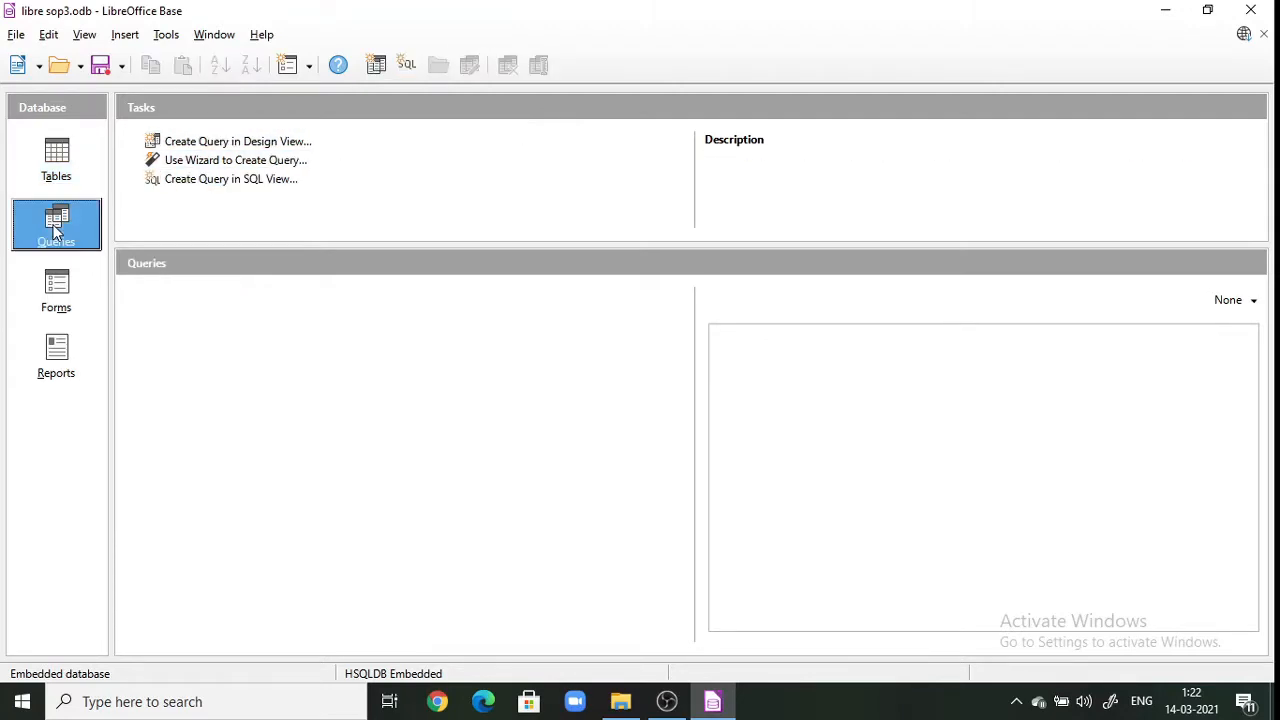
click(218, 148)
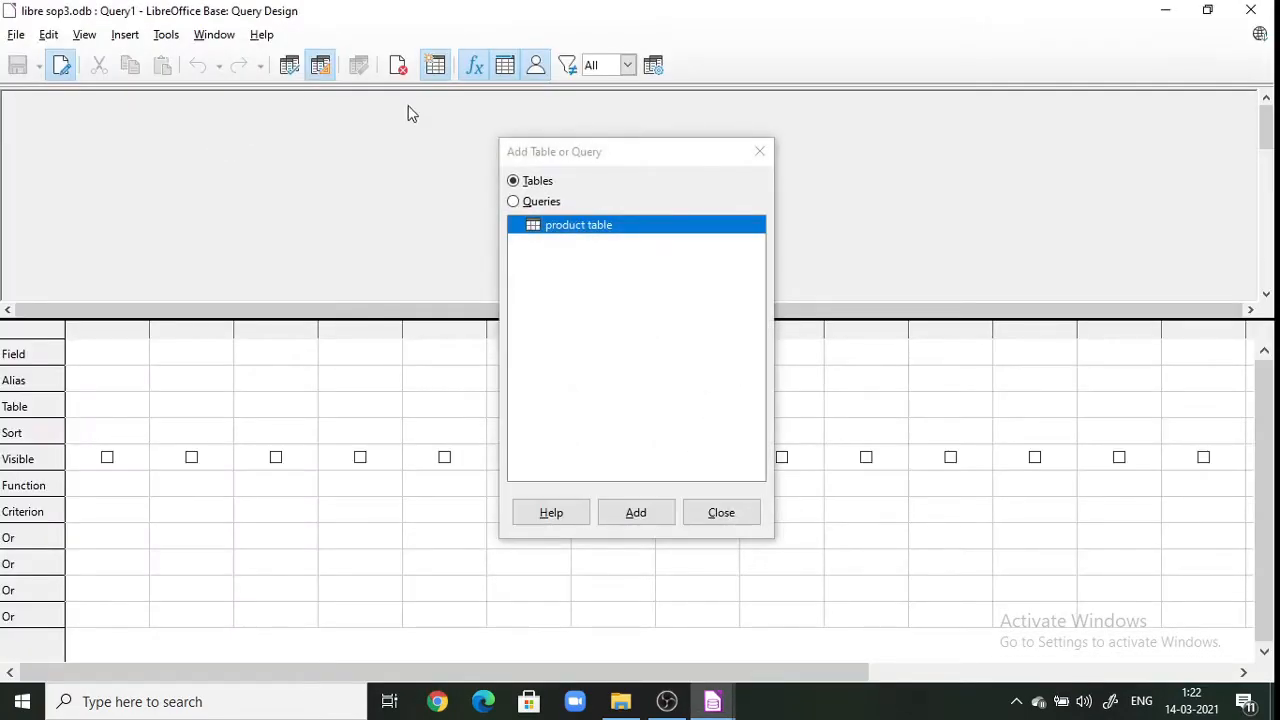
click(624, 520)
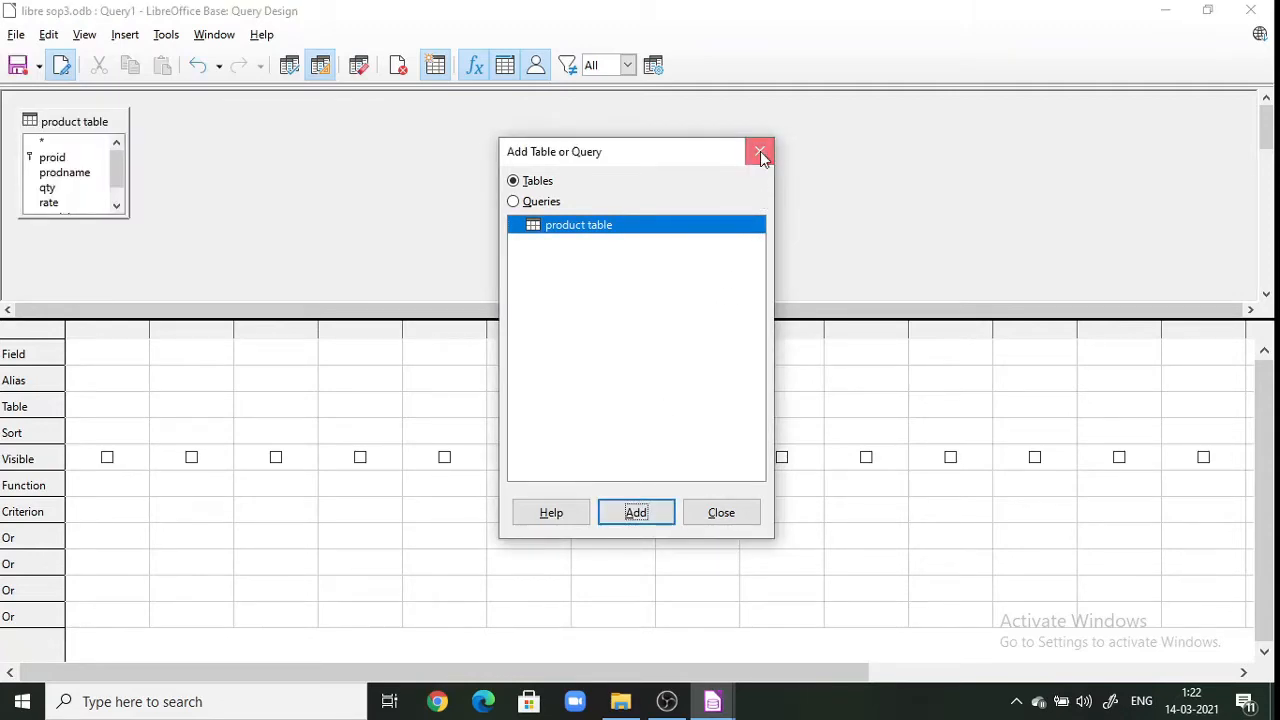
click(760, 151)
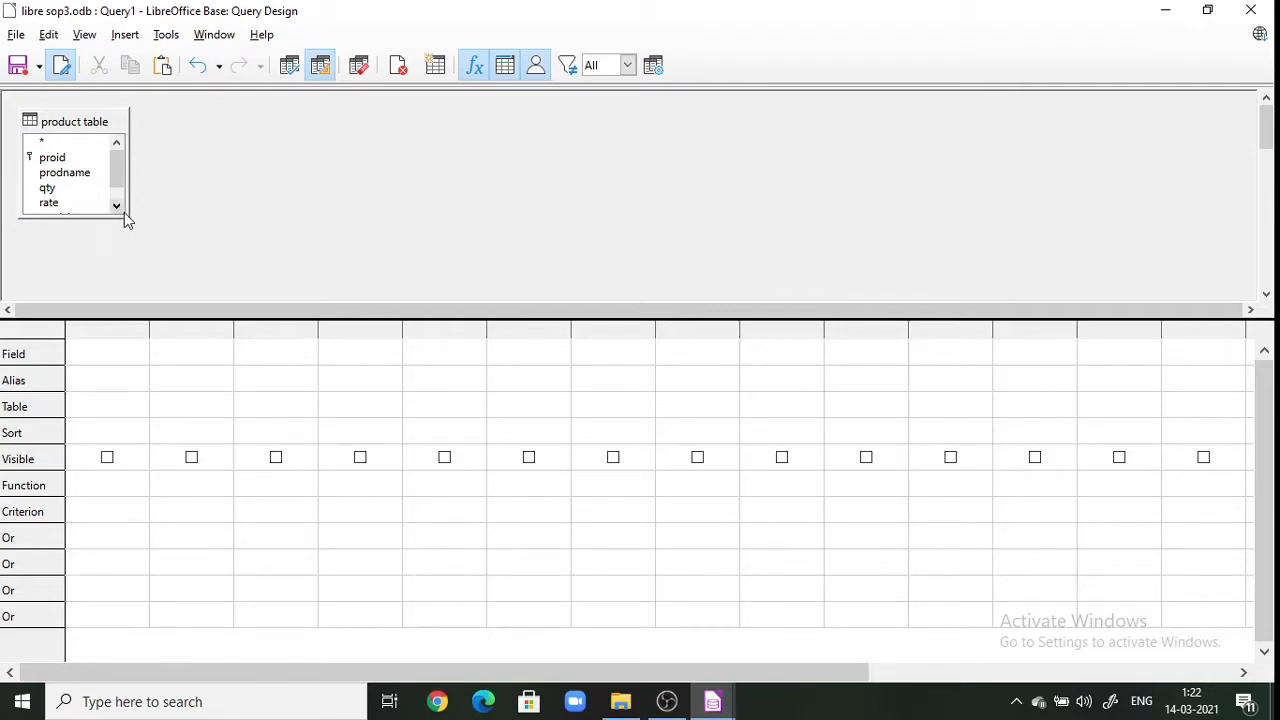
drag(129, 131, 251, 177)
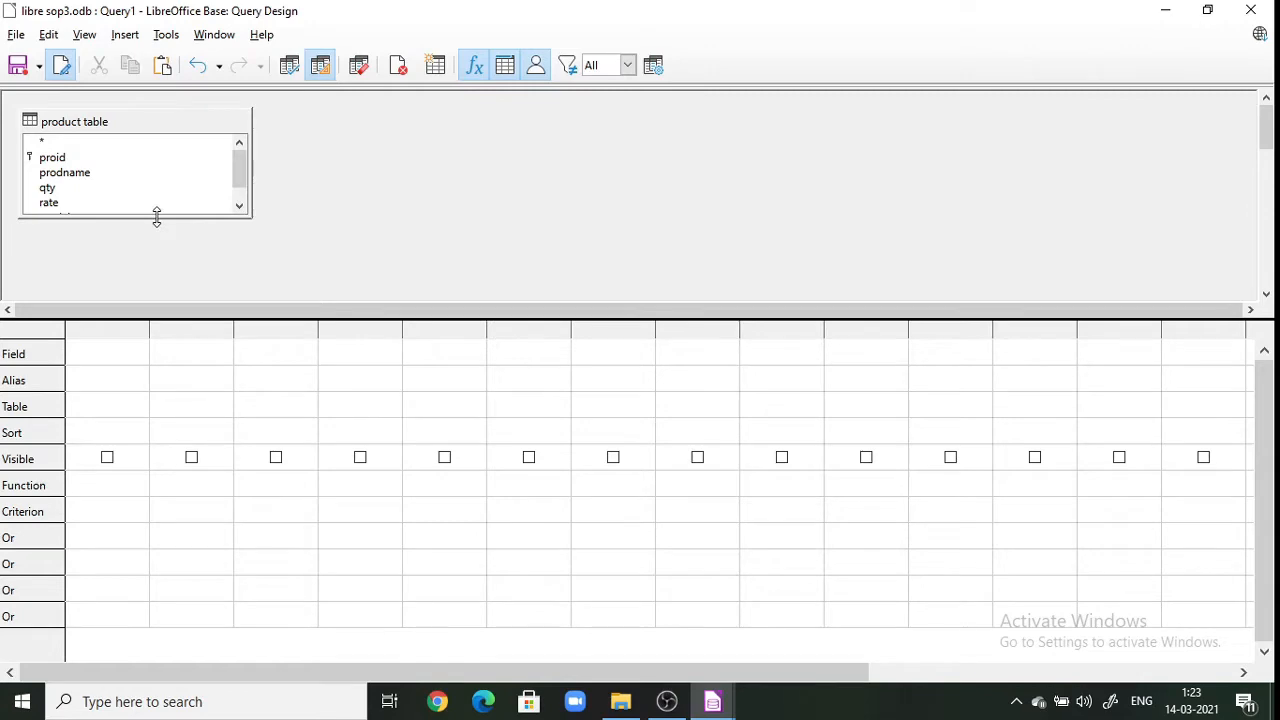
drag(157, 215, 157, 262)
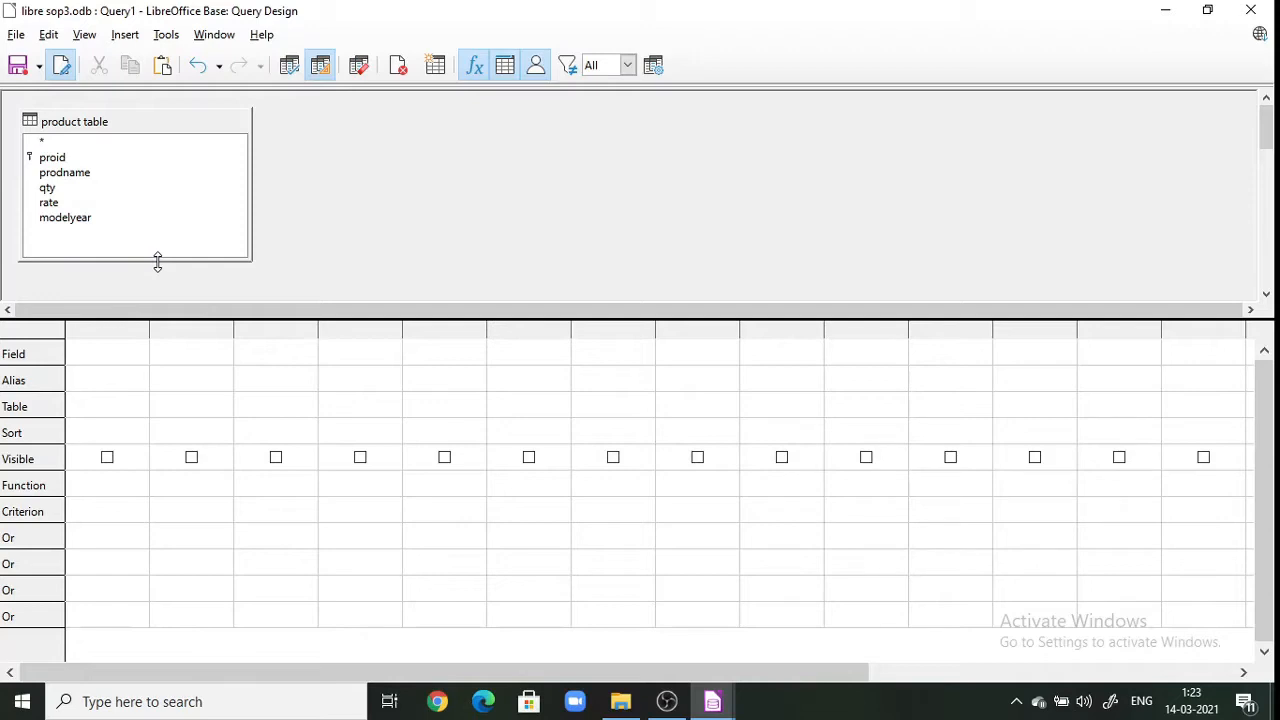
Step: Add the proid and prodname fields as the first two columns of the query
click(58, 160)
drag(58, 160, 76, 348)
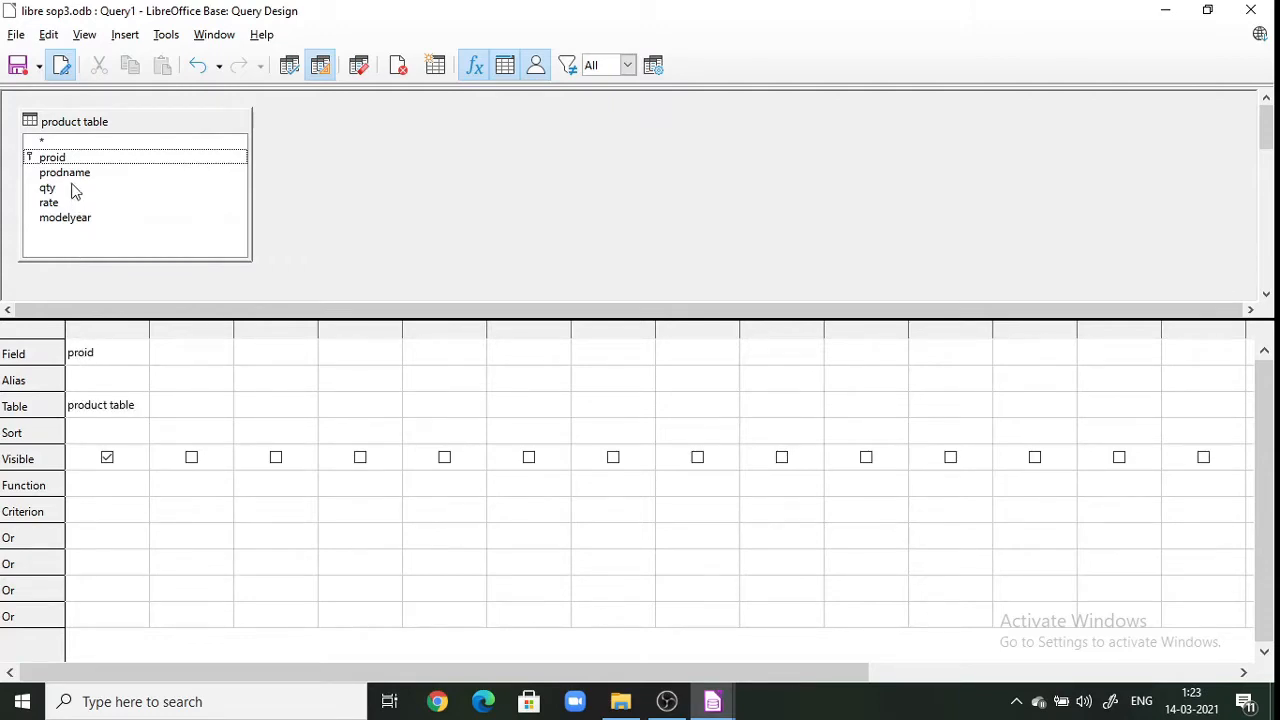
drag(112, 174, 184, 356)
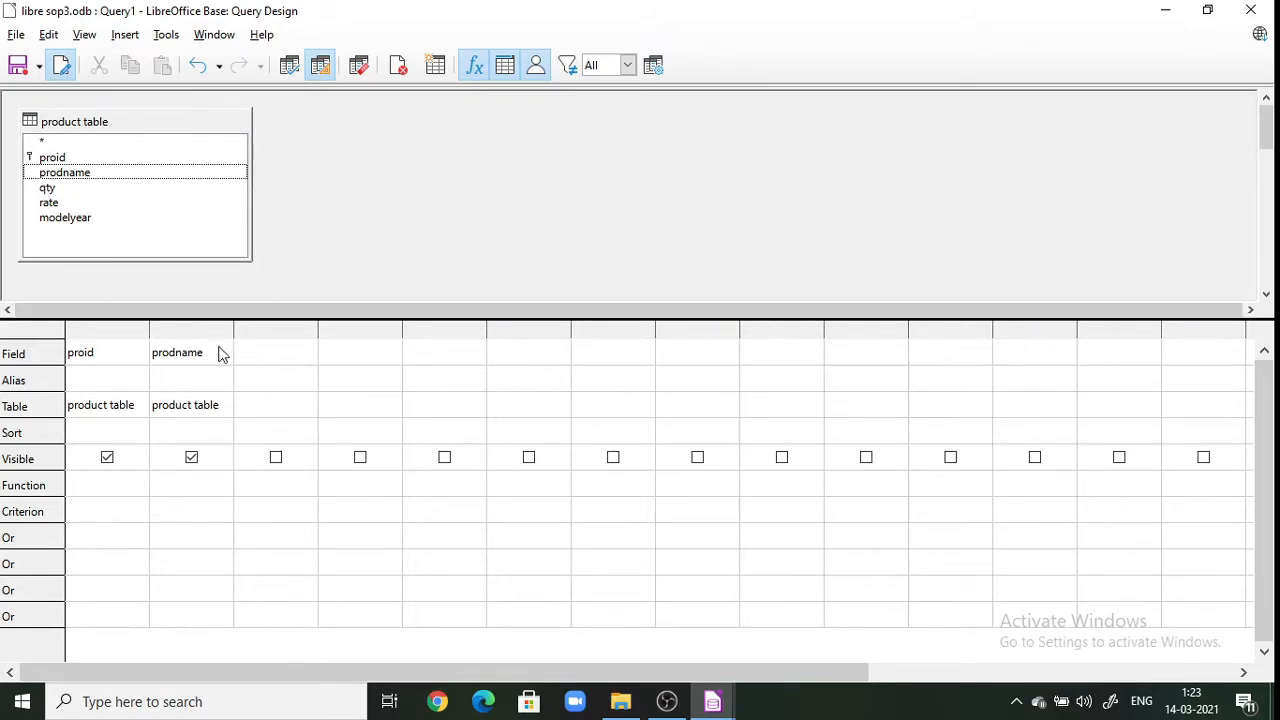
Step: Add a calculated qty*rate column with the alias amount as the third column and run the query
click(247, 361)
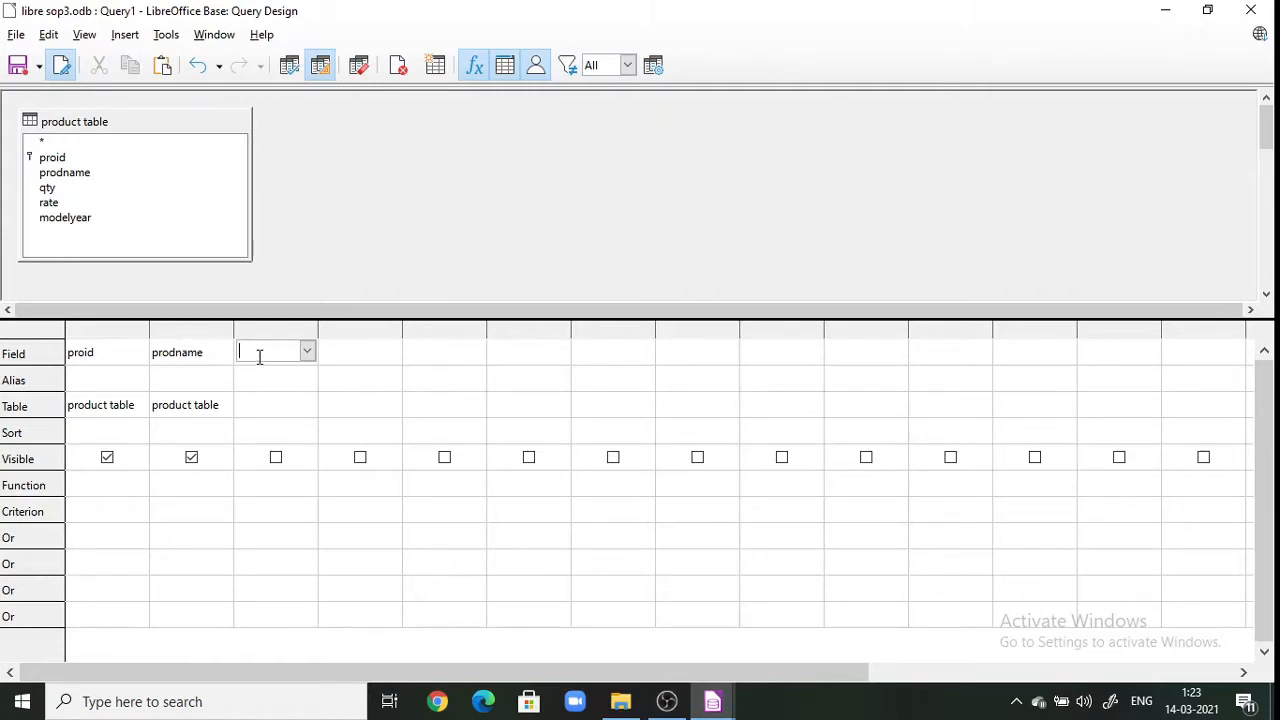
text(qty*rate)
click(268, 386)
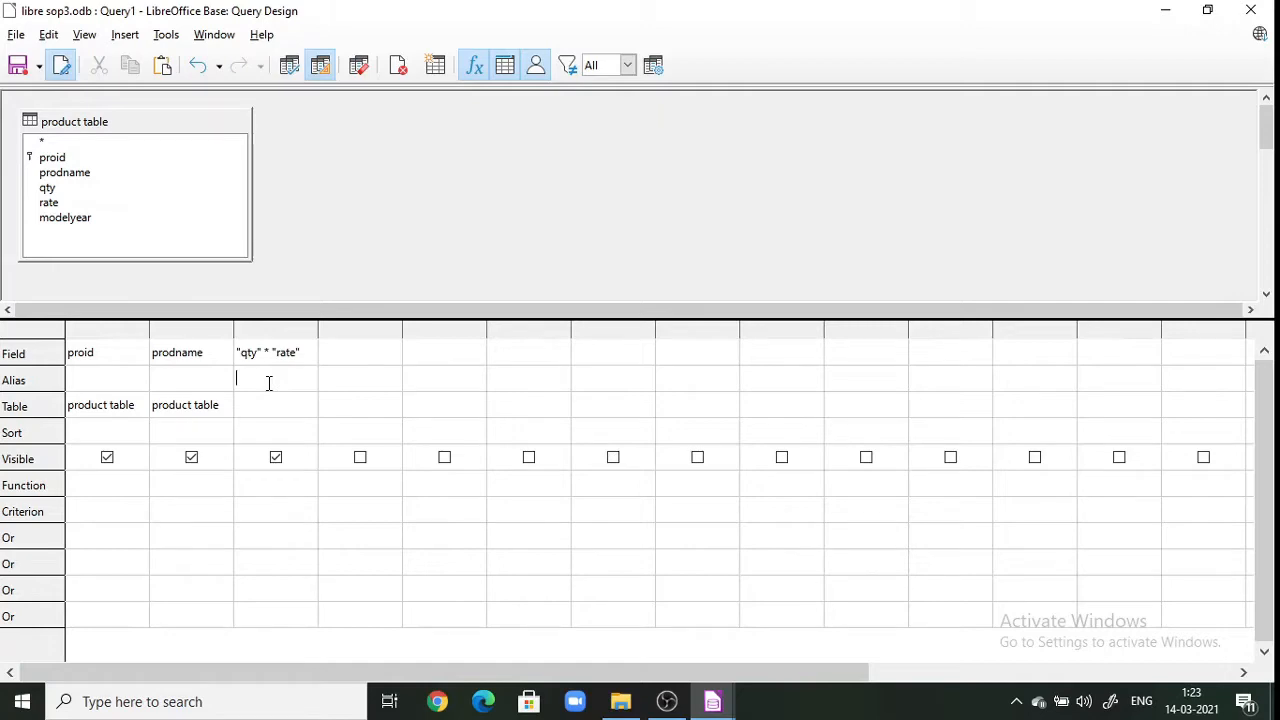
text(amount)
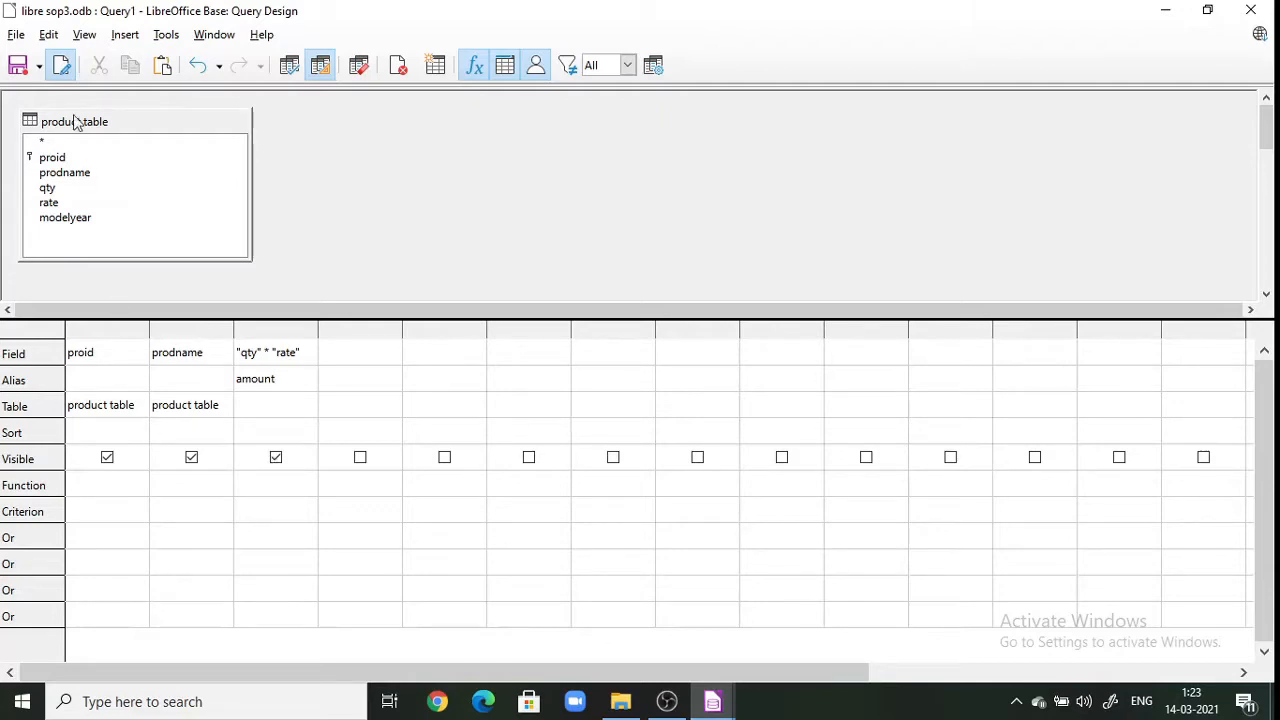
click(291, 66)
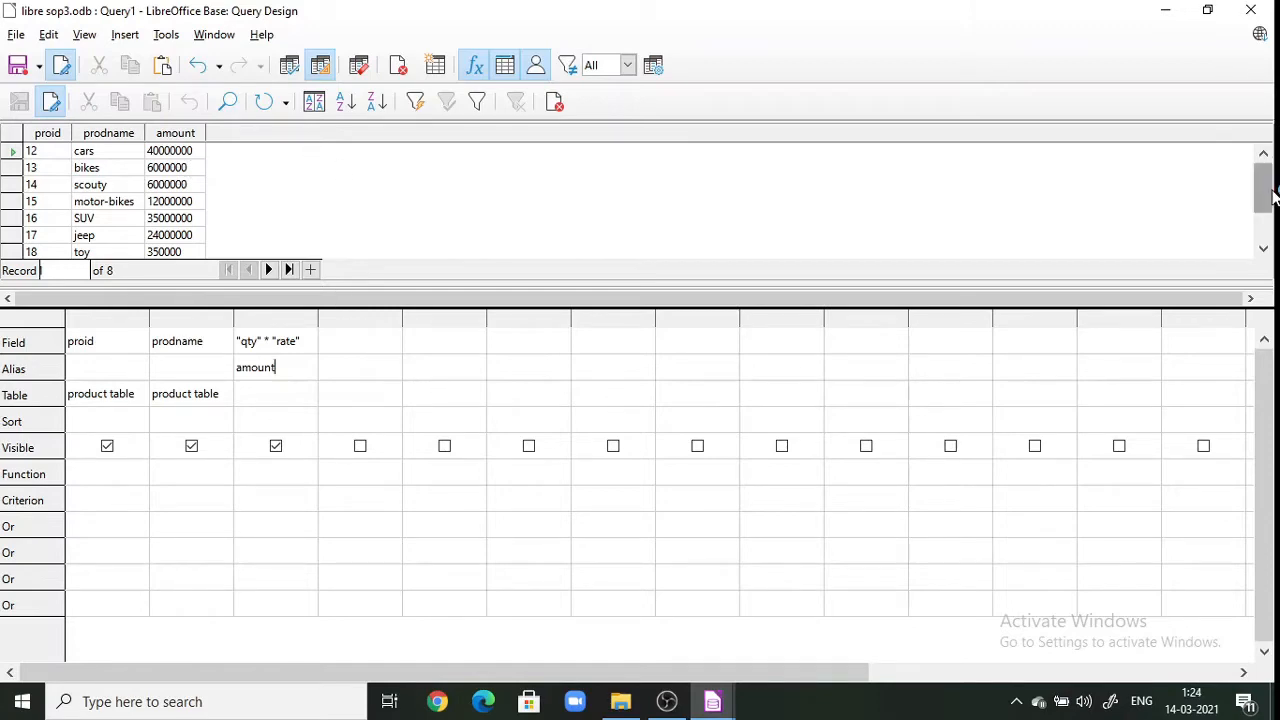
drag(1272, 195, 1258, 168)
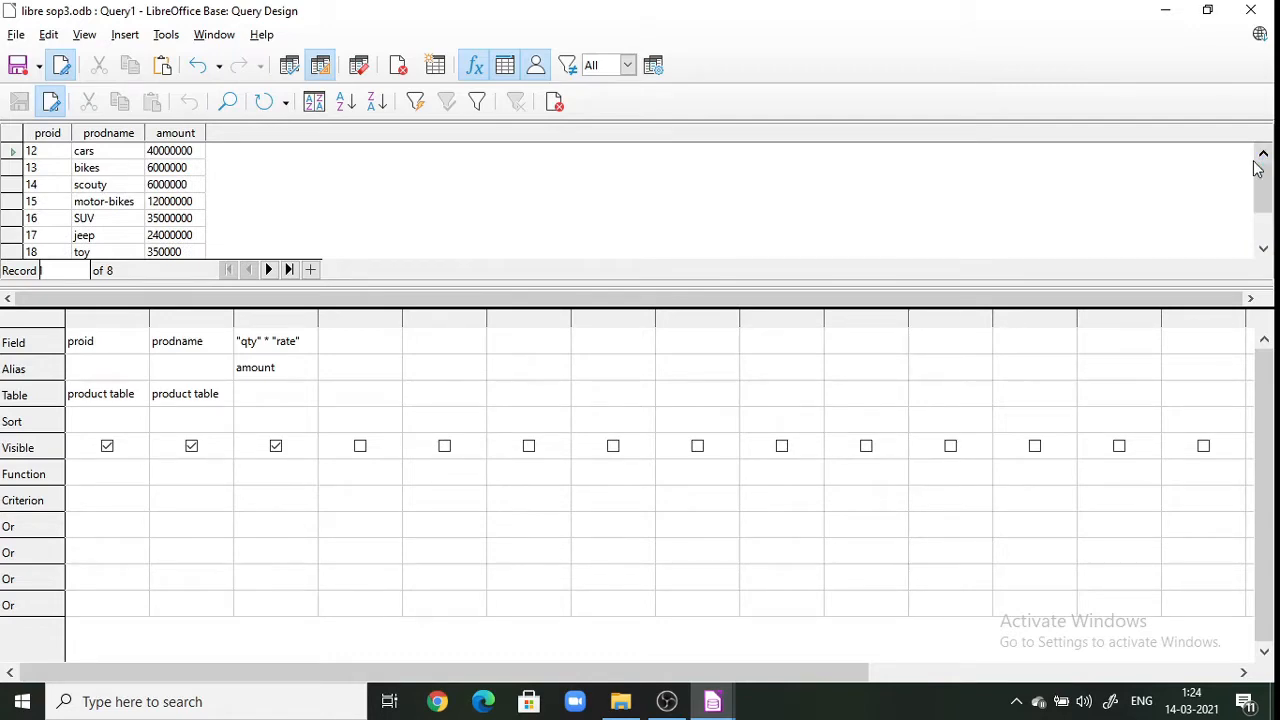
Step: Save the query under the name "amount query" and close its design
click(18, 66)
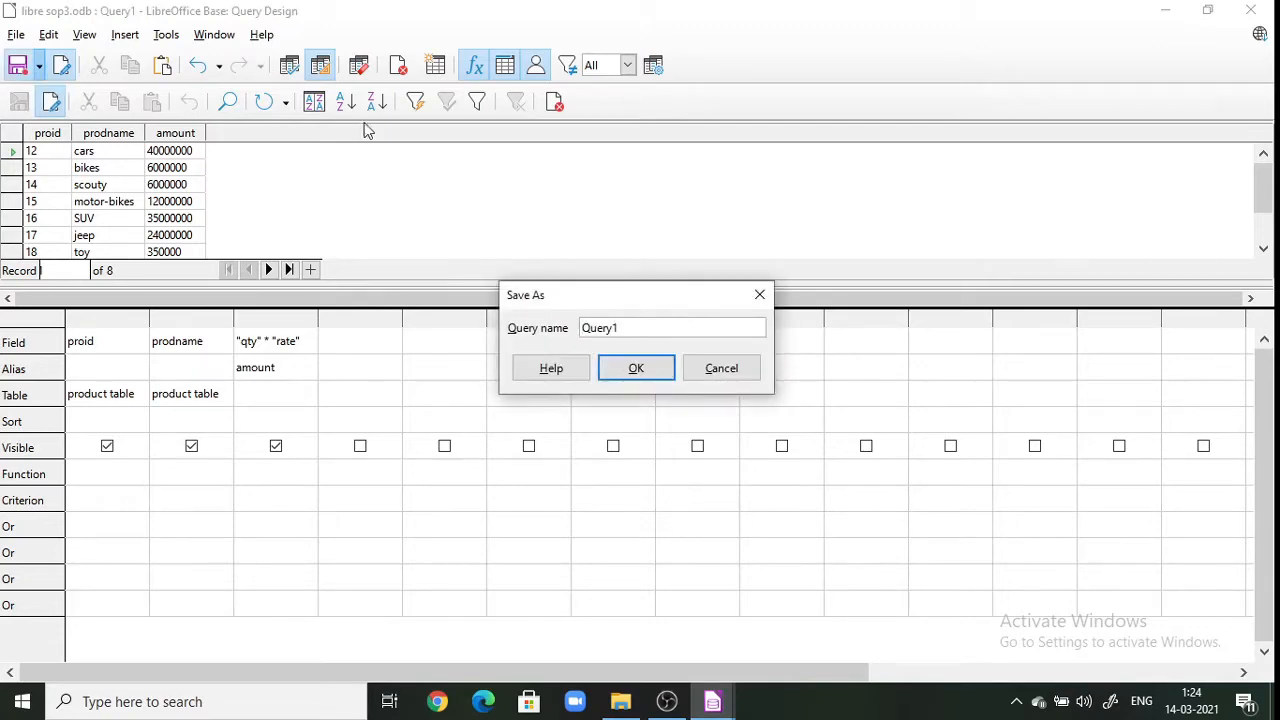
click(624, 326)
key(BackSpace)
key(BackSpace)
key(BackSpace)
key(BackSpace)
key(BackSpace)
key(BackSpace)
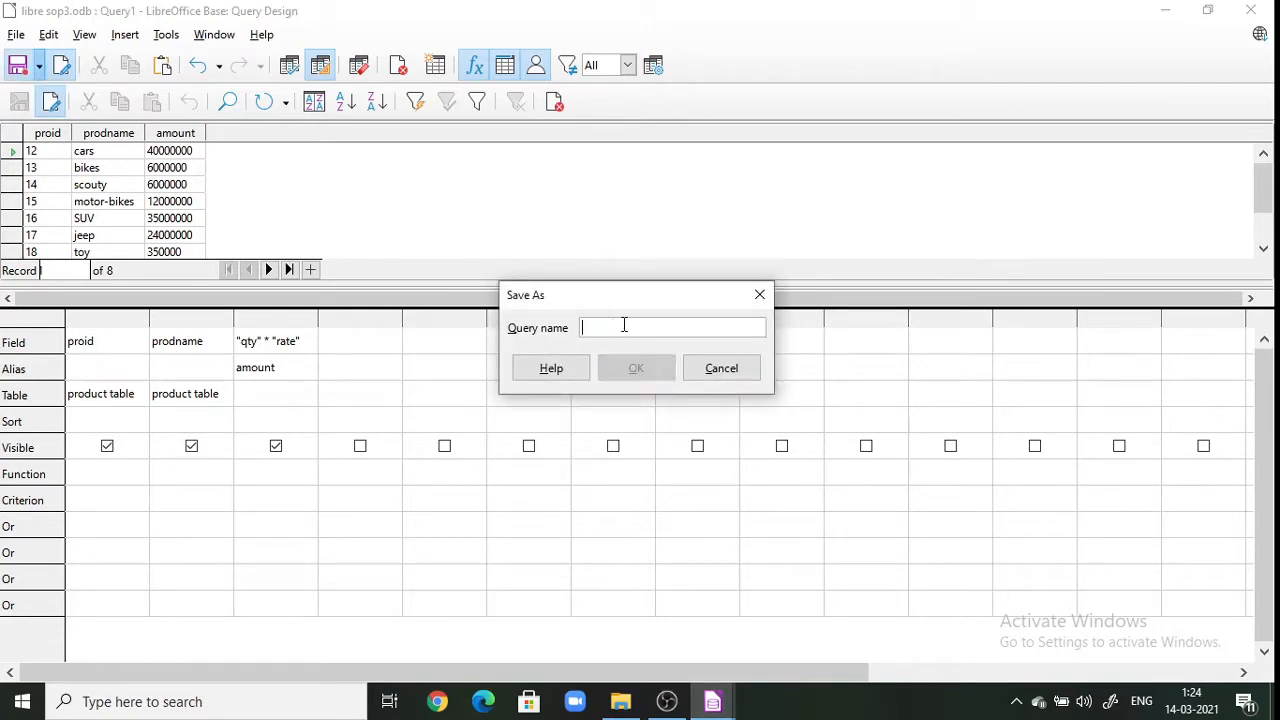
text(amount.)
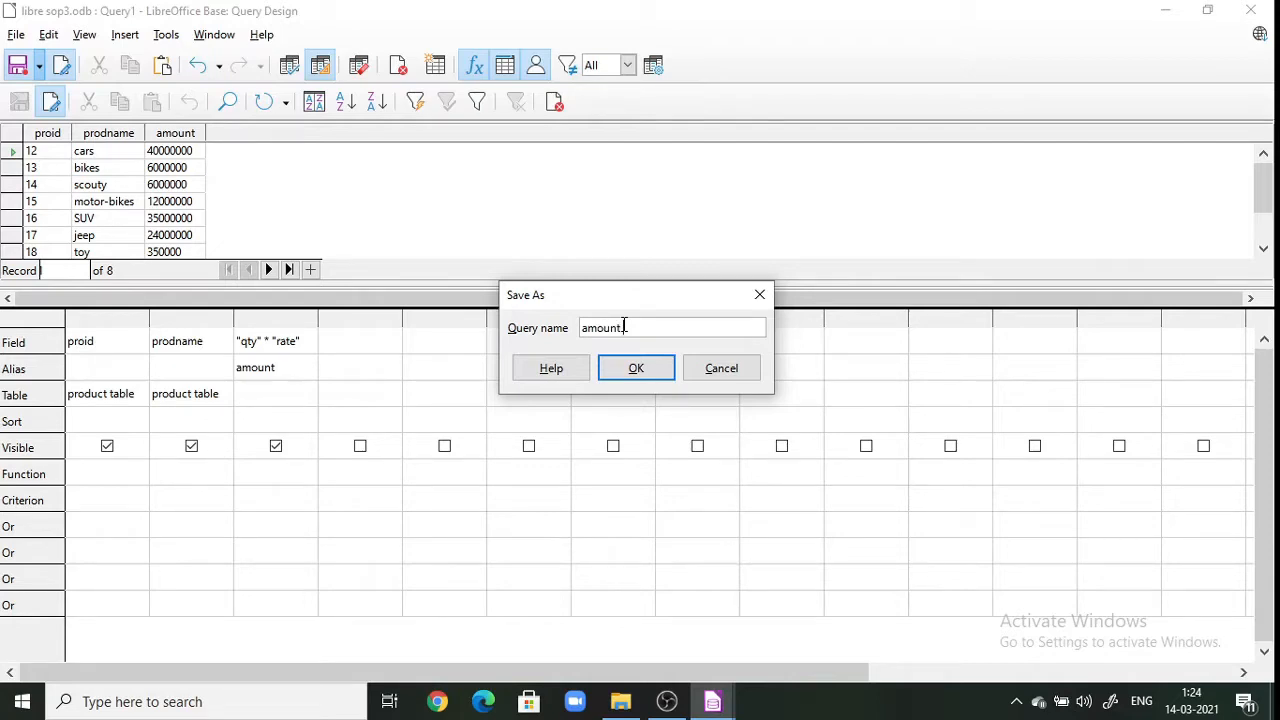
text(query)
click(660, 374)
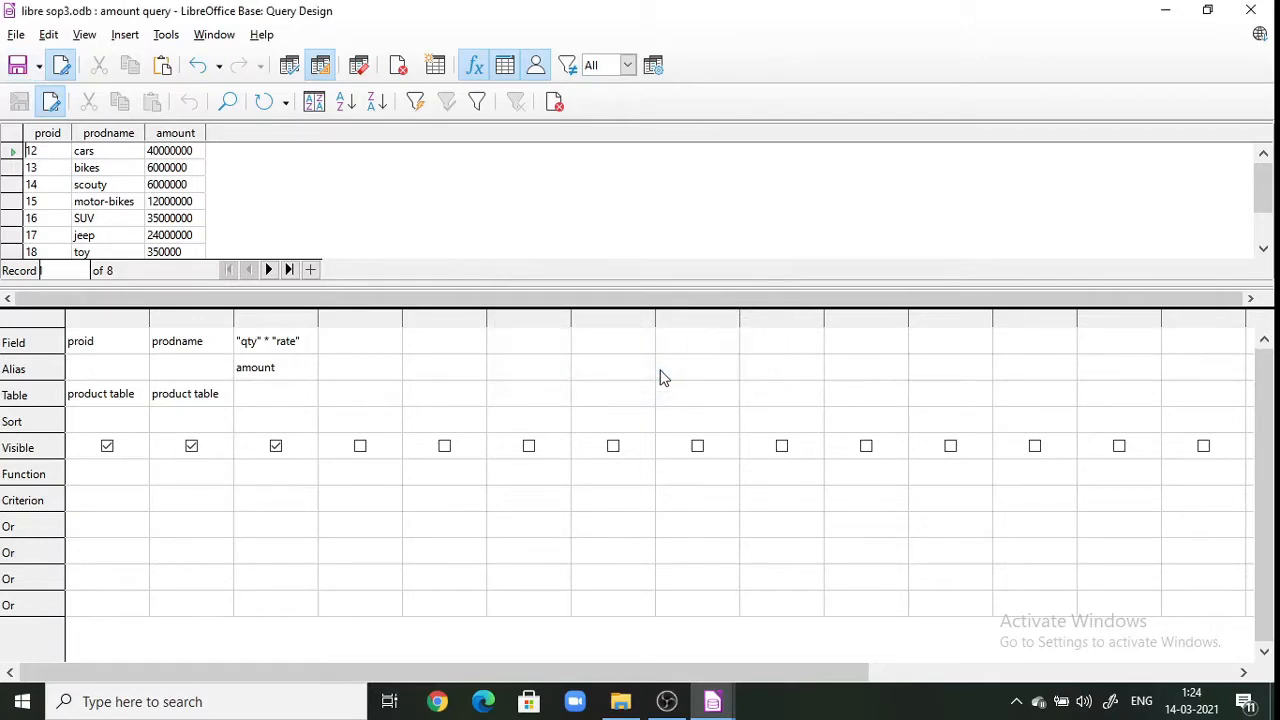
click(561, 111)
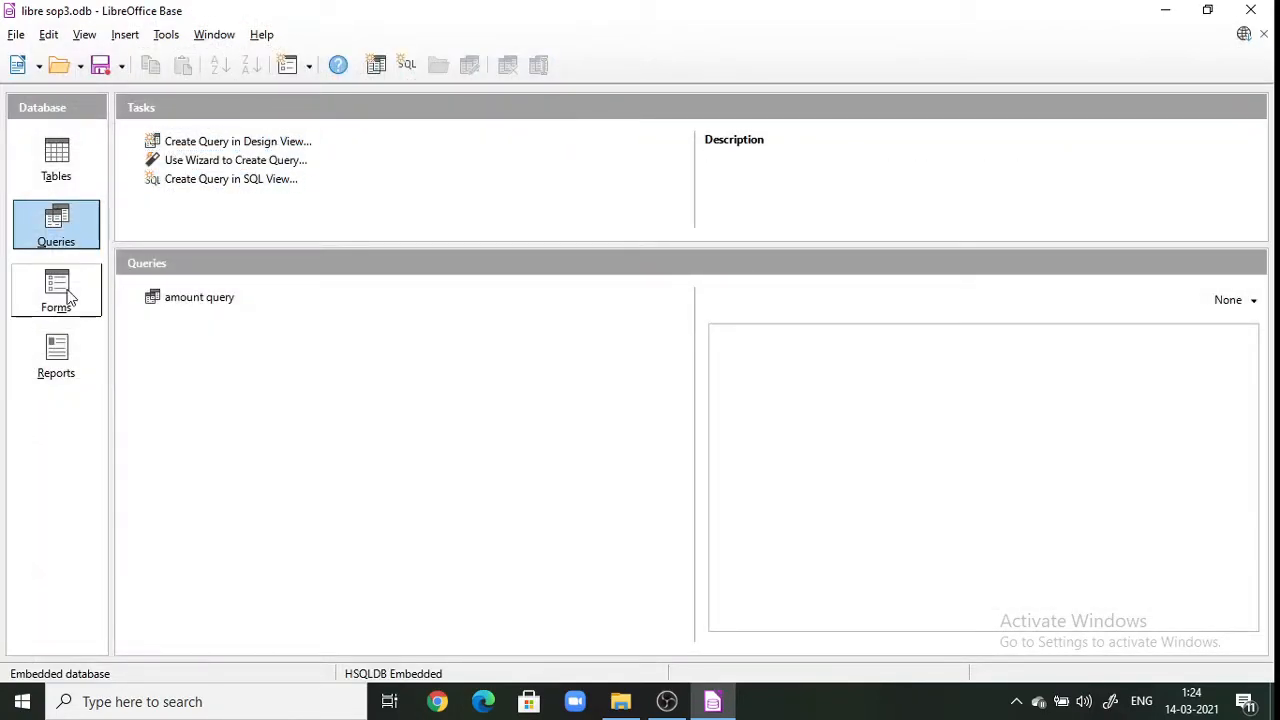
Step: Start a new report with the Report Wizard, using Table: product table as its source
click(45, 360)
click(237, 163)
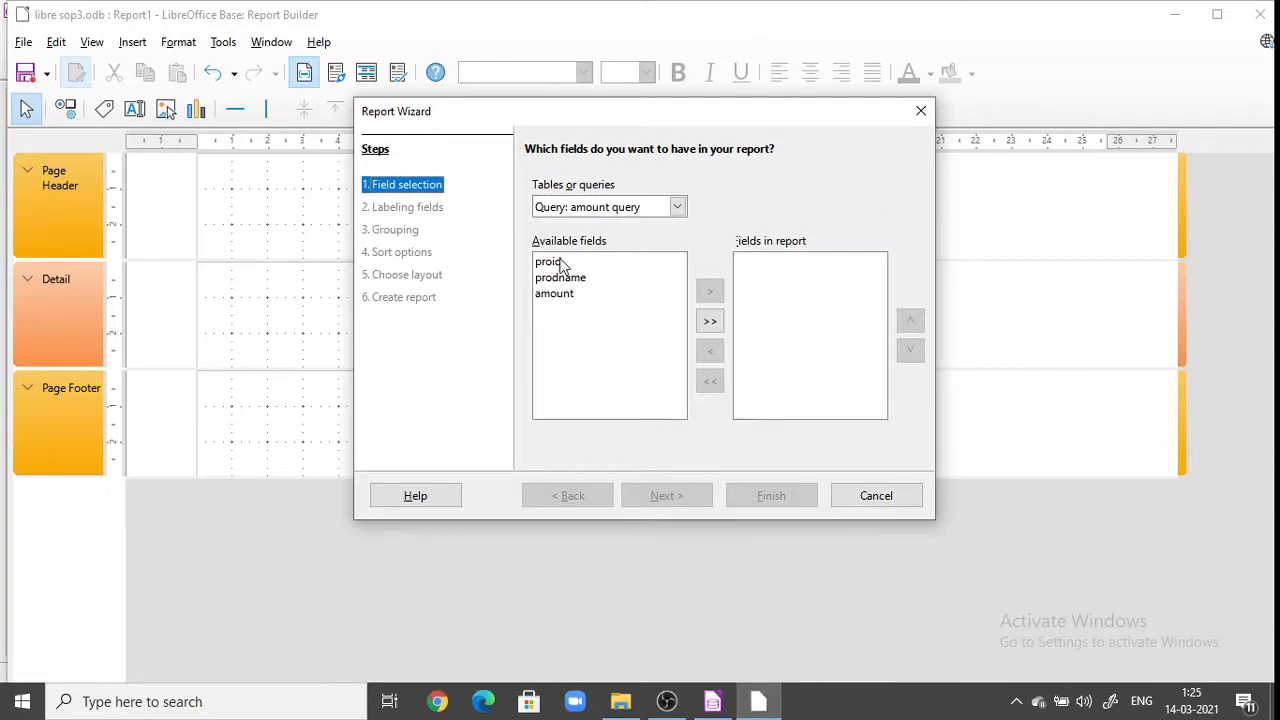
click(676, 207)
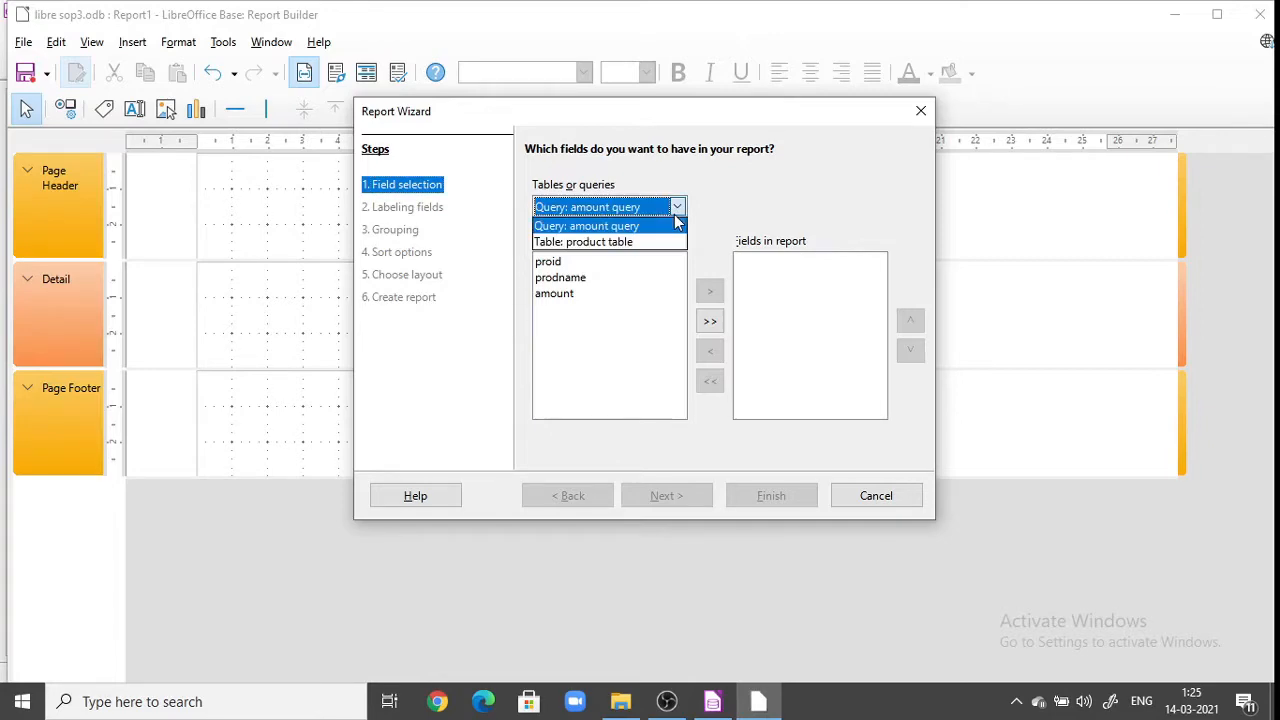
click(651, 245)
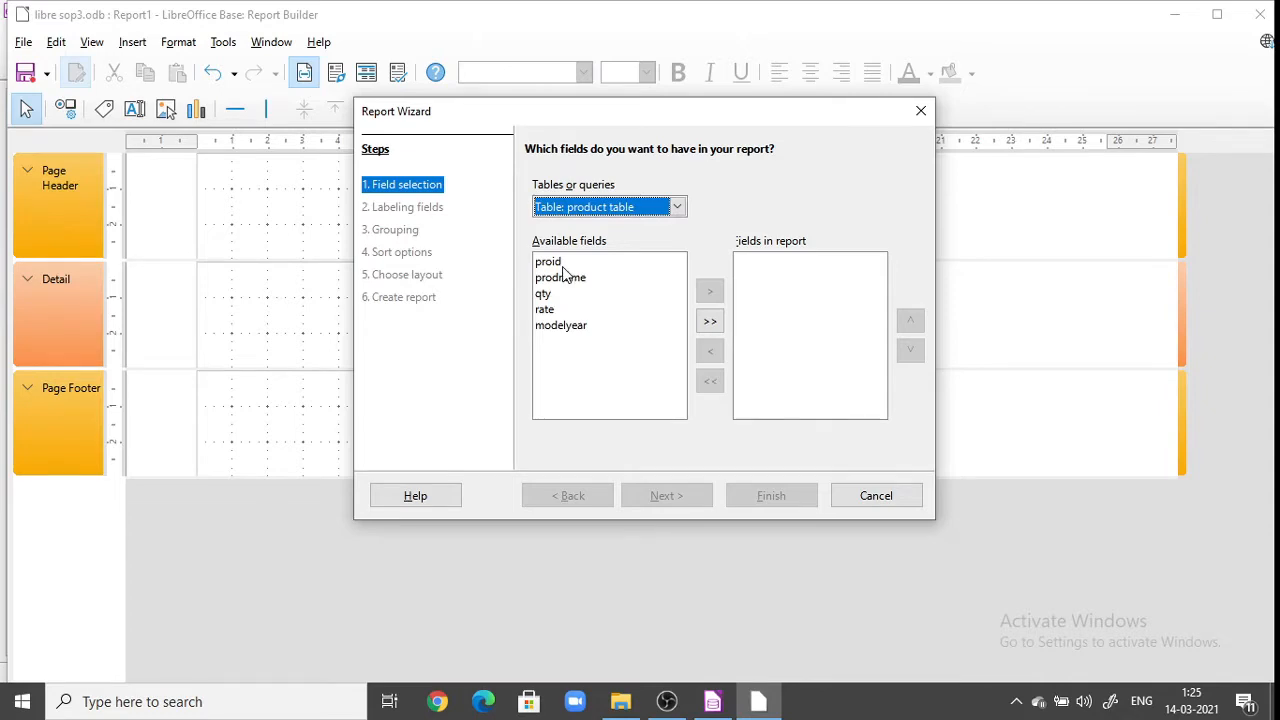
Step: Include the prodname and proid fields in the report, in that order, and continue to field labeling
click(556, 280)
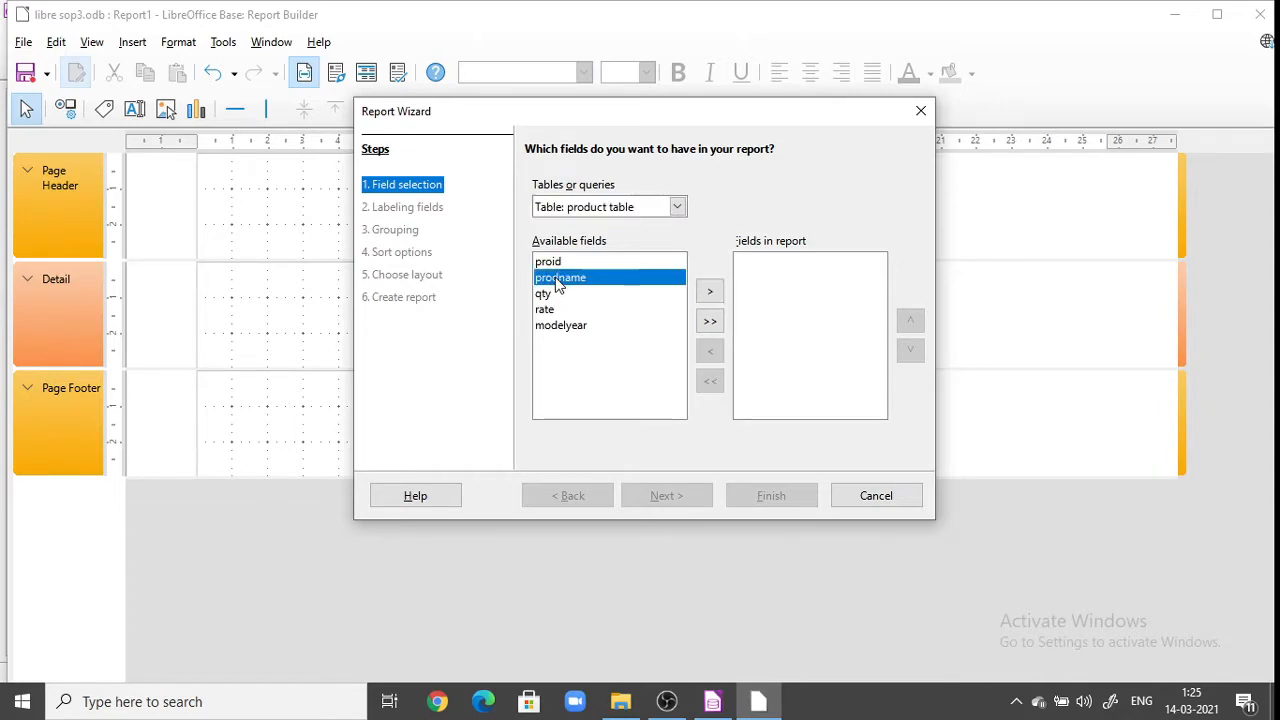
click(709, 293)
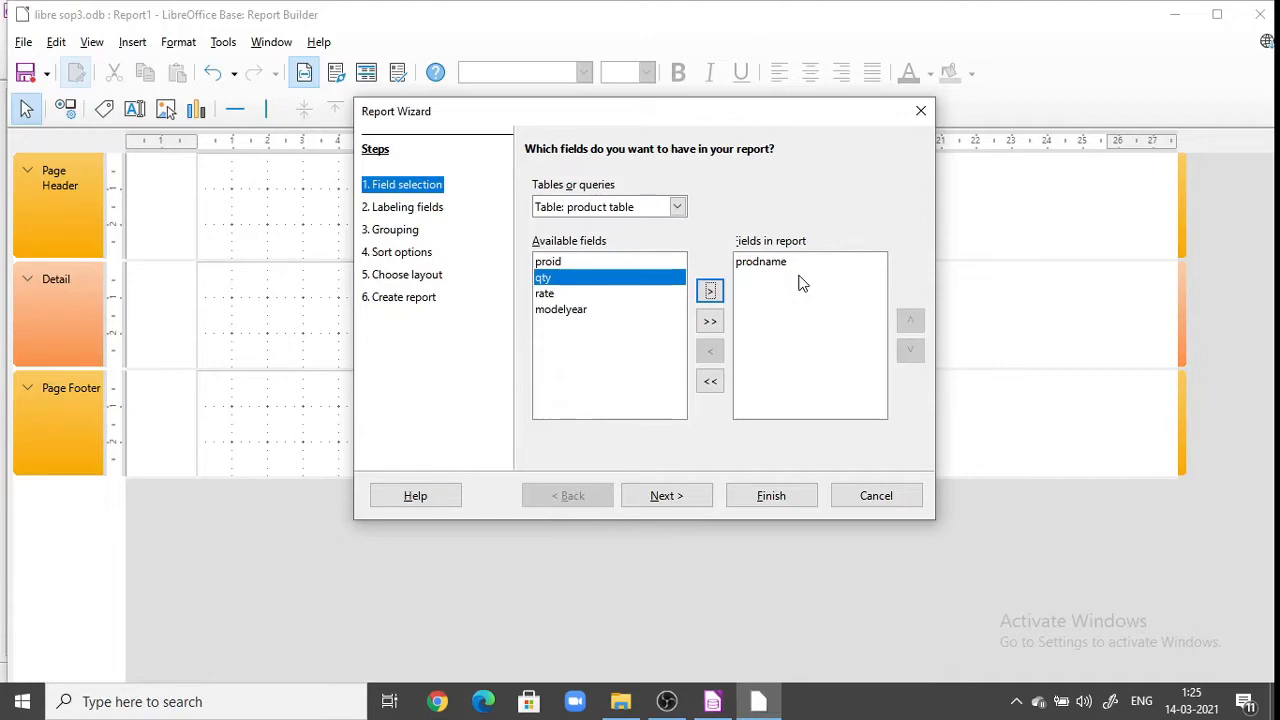
click(570, 265)
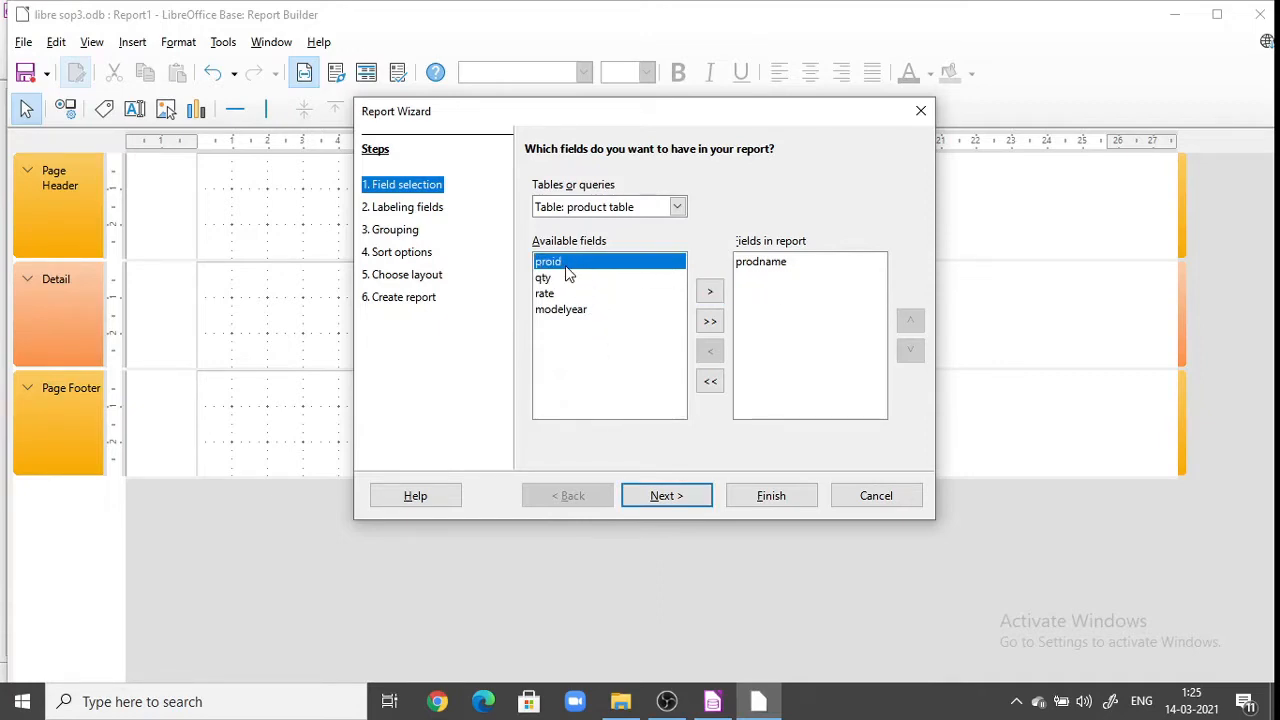
click(710, 291)
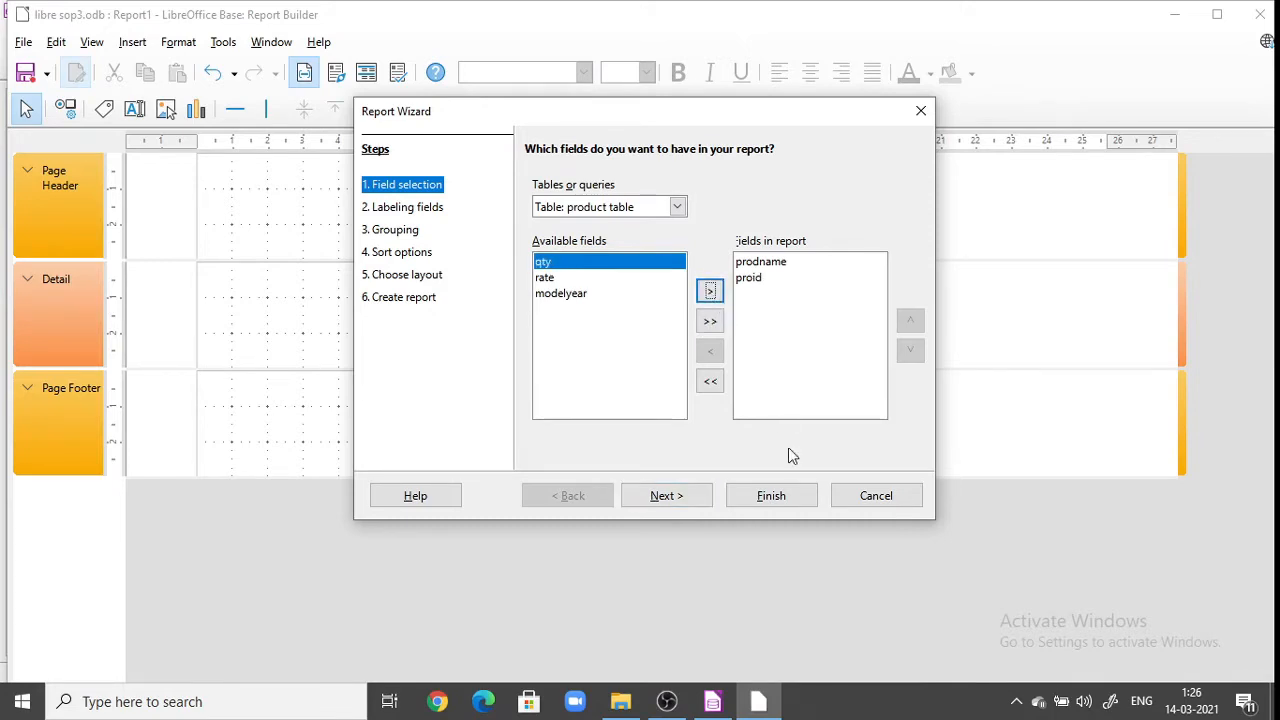
click(697, 503)
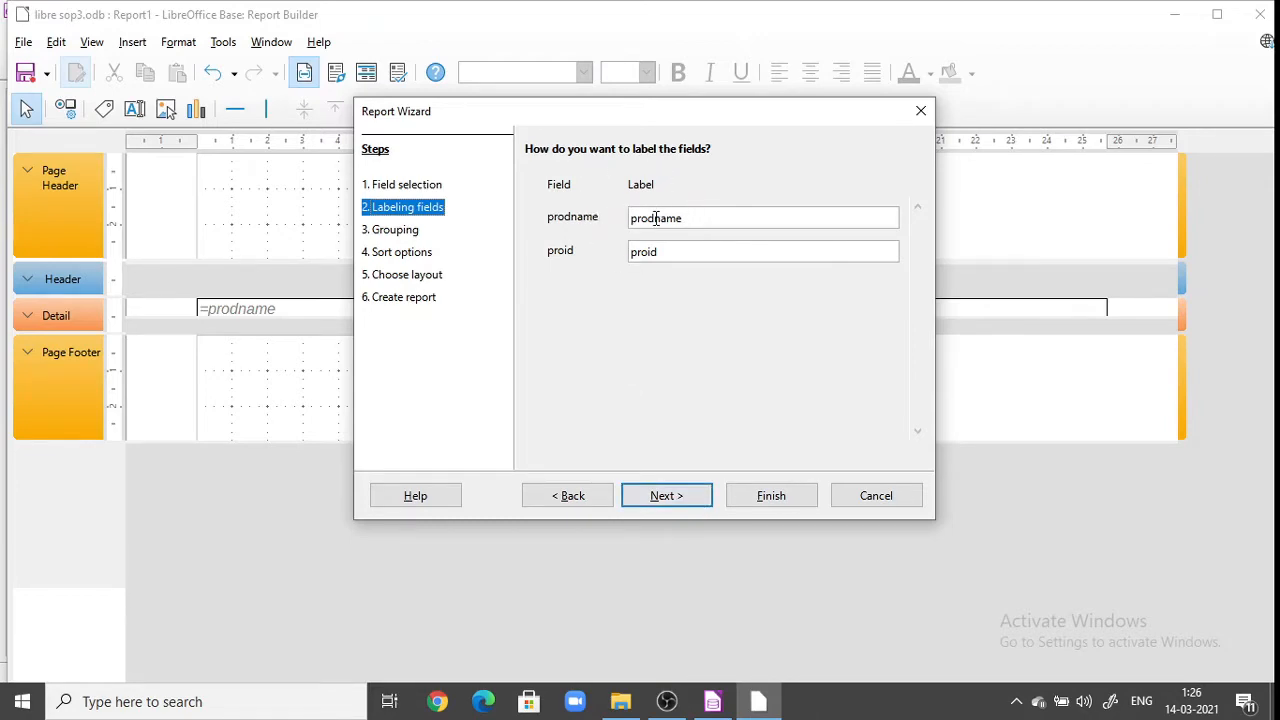
Step: Change the report label of the prodname field to "Product Name"
click(655, 218)
text(uct)
key(BackSpace)
text(N)
click(637, 215)
key(BackSpace)
text(P)
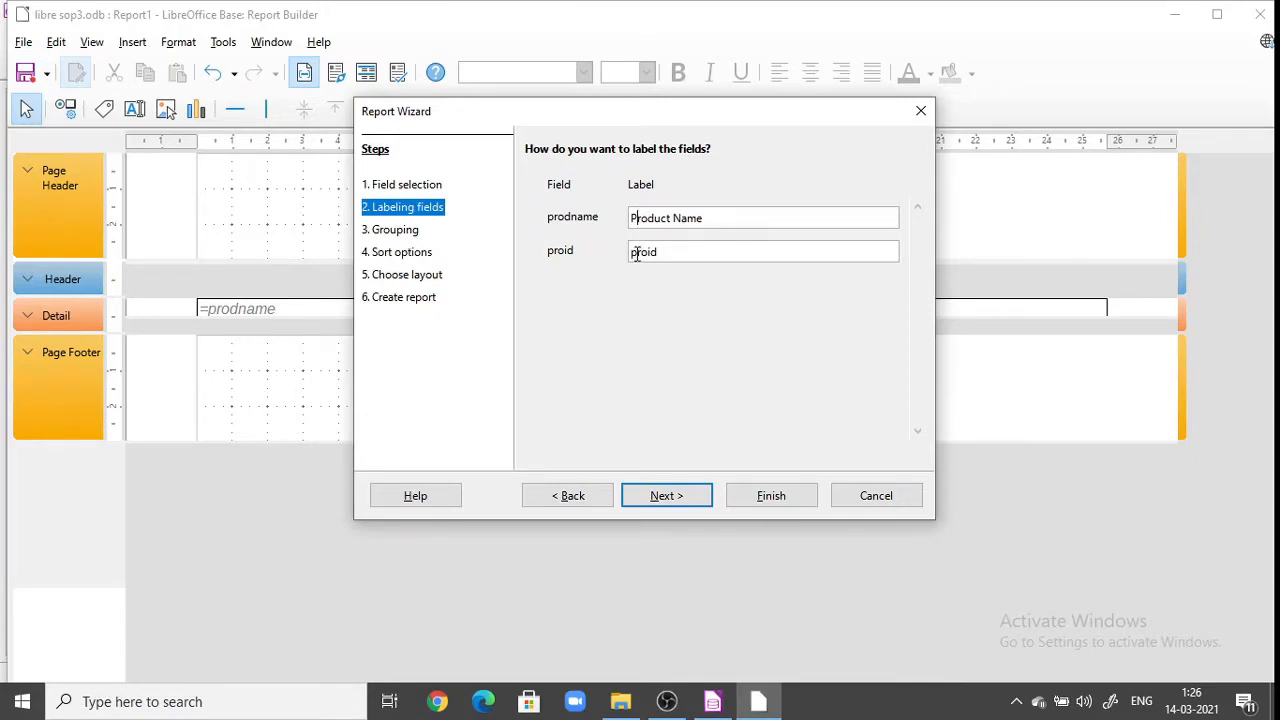
Step: Change the proid field's report label to "Product Id" and continue to the sort options without adding grouping levels
click(633, 254)
key(BackSpace)
text(Produ)
key(BackSpace)
key(BackSpace)
text(duct)
key(Delete)
text(Id)
click(657, 506)
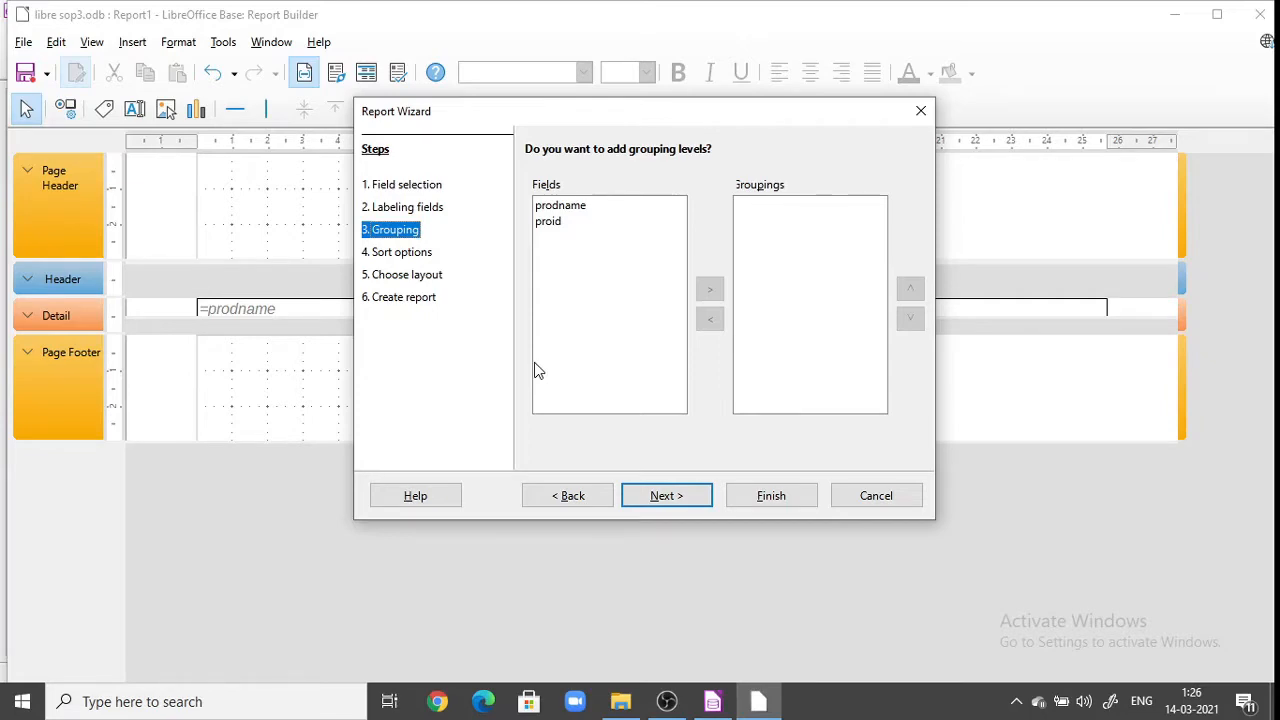
click(655, 493)
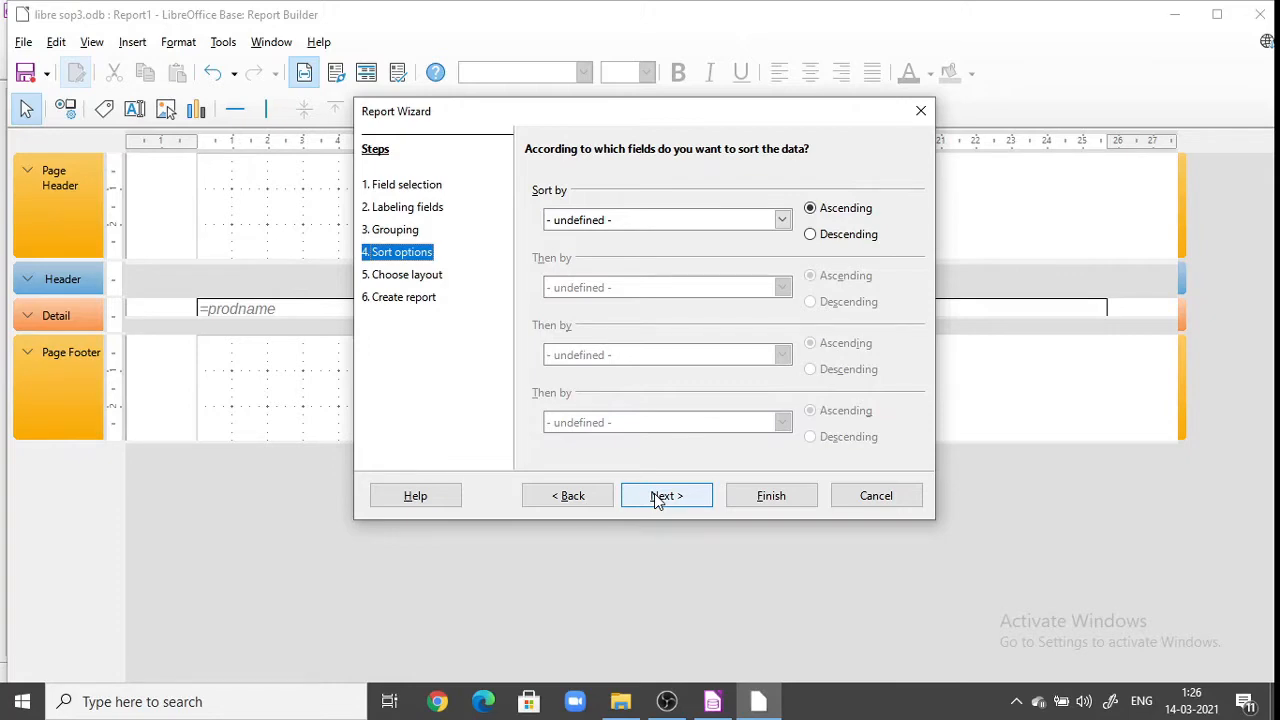
Step: Sort the report data by prodname in ascending order and continue to the layout choice
click(782, 221)
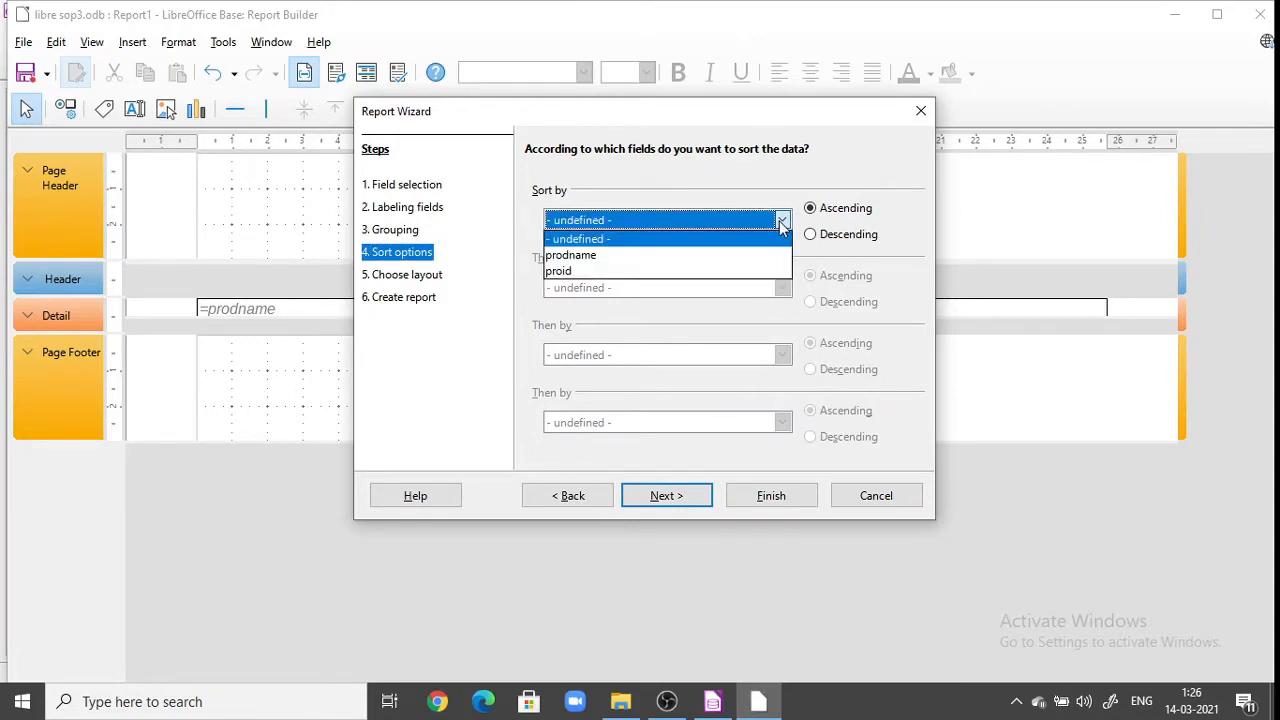
click(744, 256)
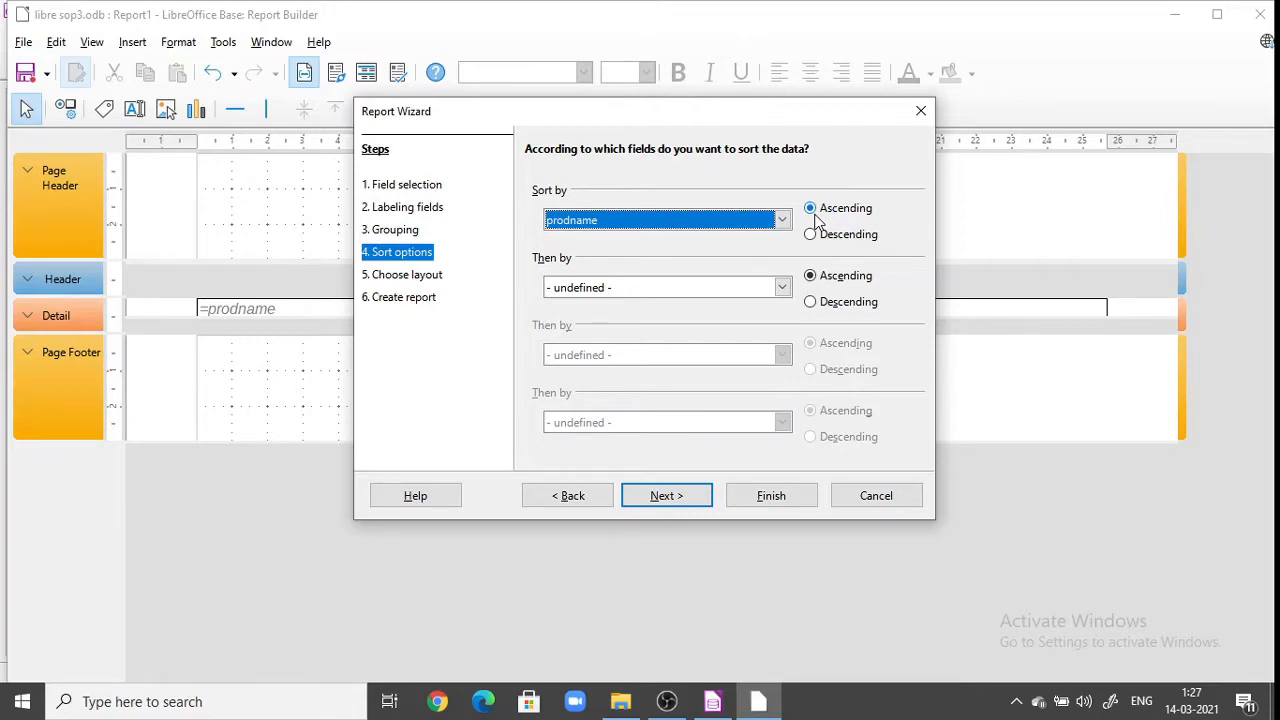
click(660, 496)
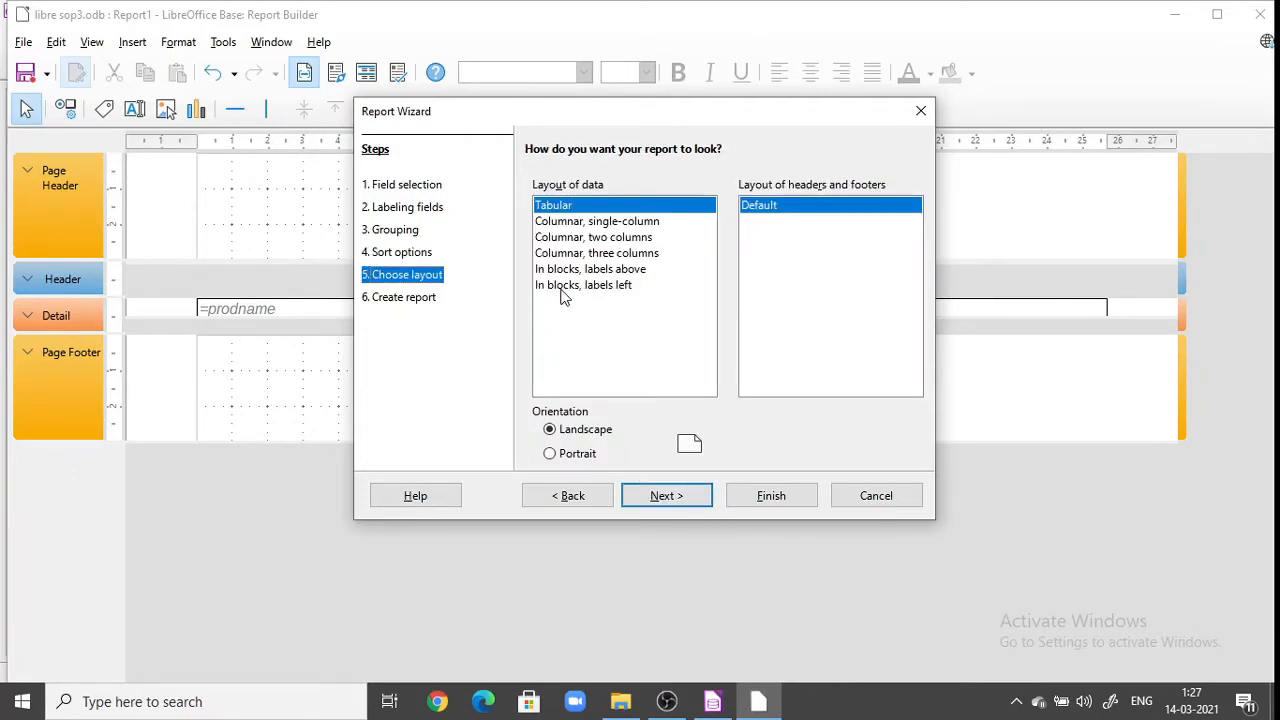
Step: Set the report layout to Columnar, two columns with Landscape orientation and continue to the report creation options
click(608, 222)
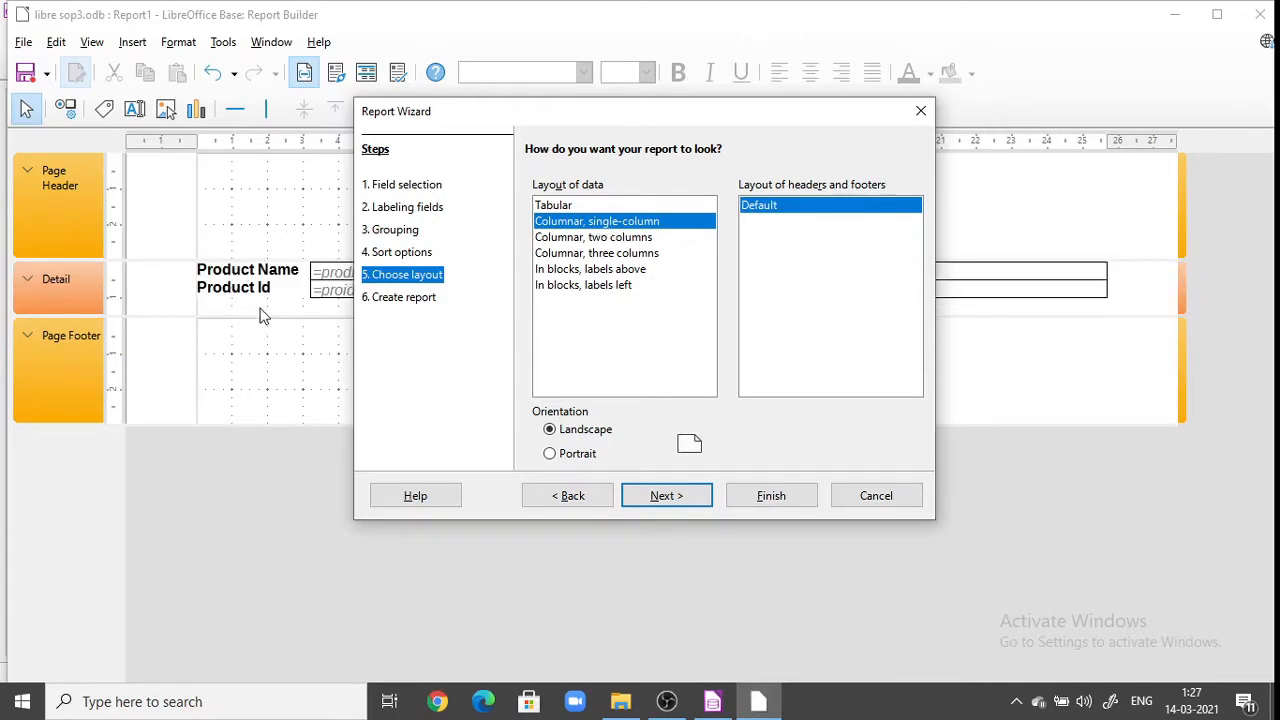
click(563, 239)
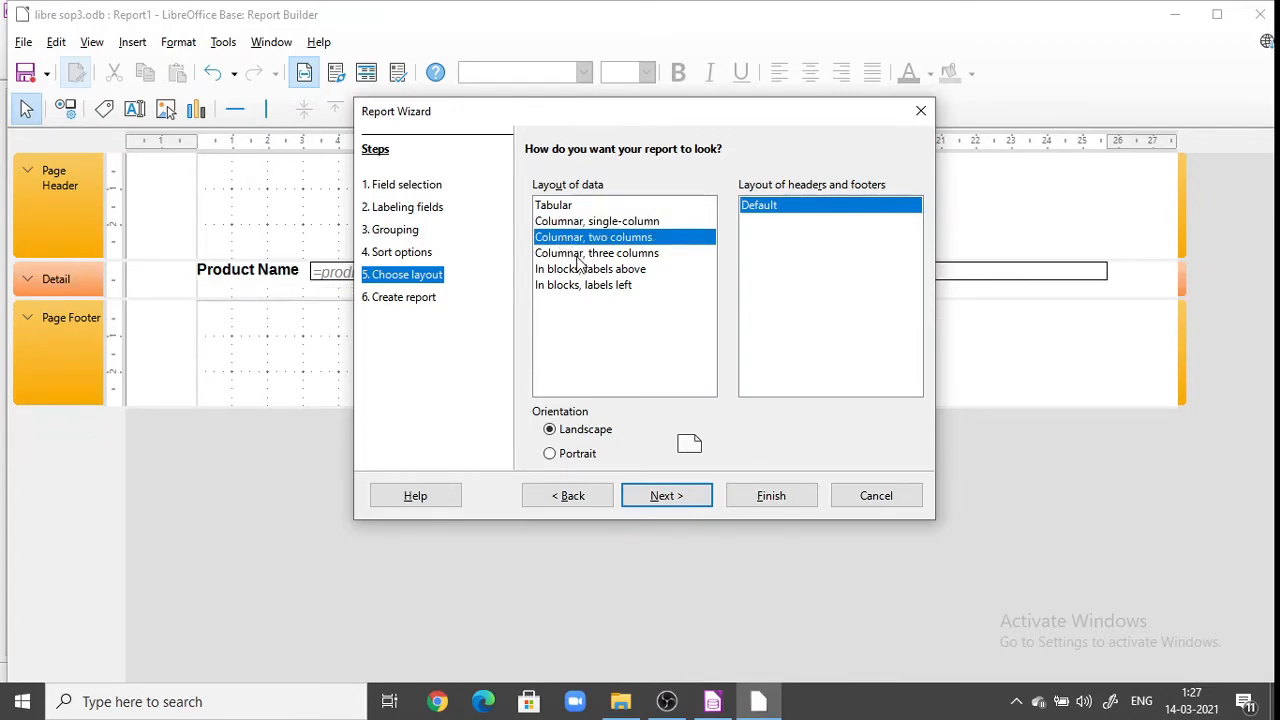
click(560, 462)
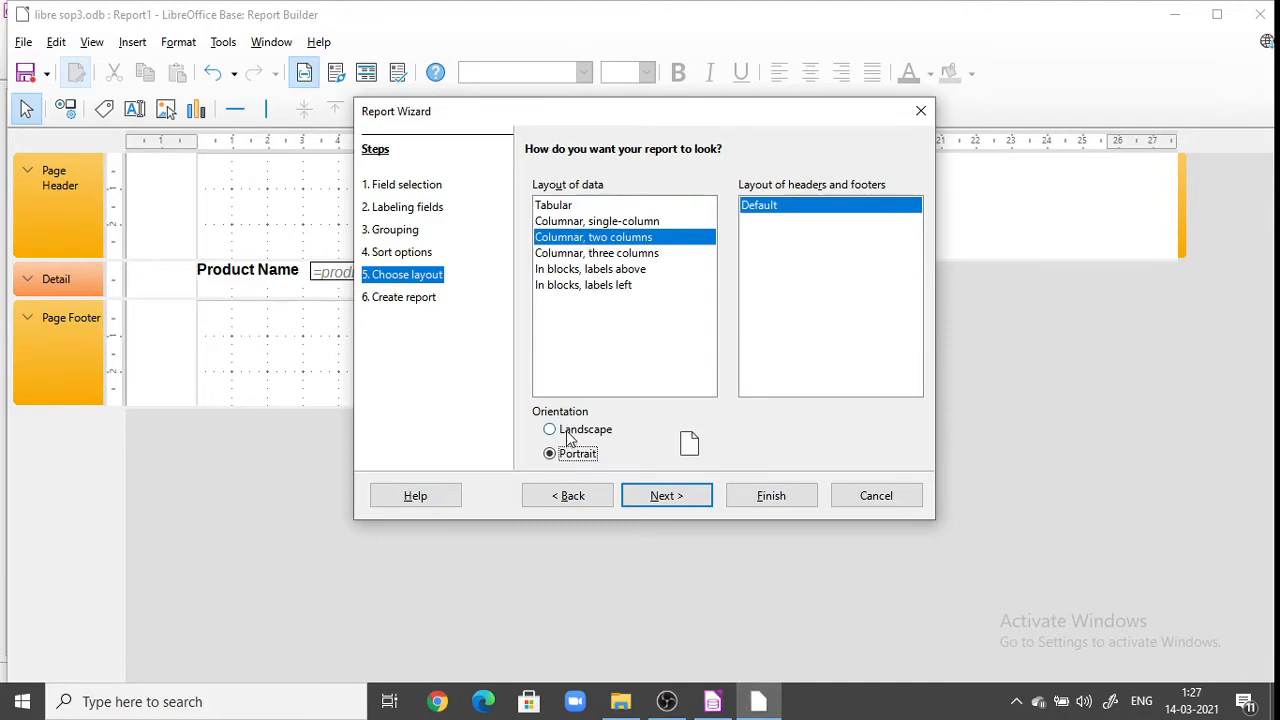
click(568, 432)
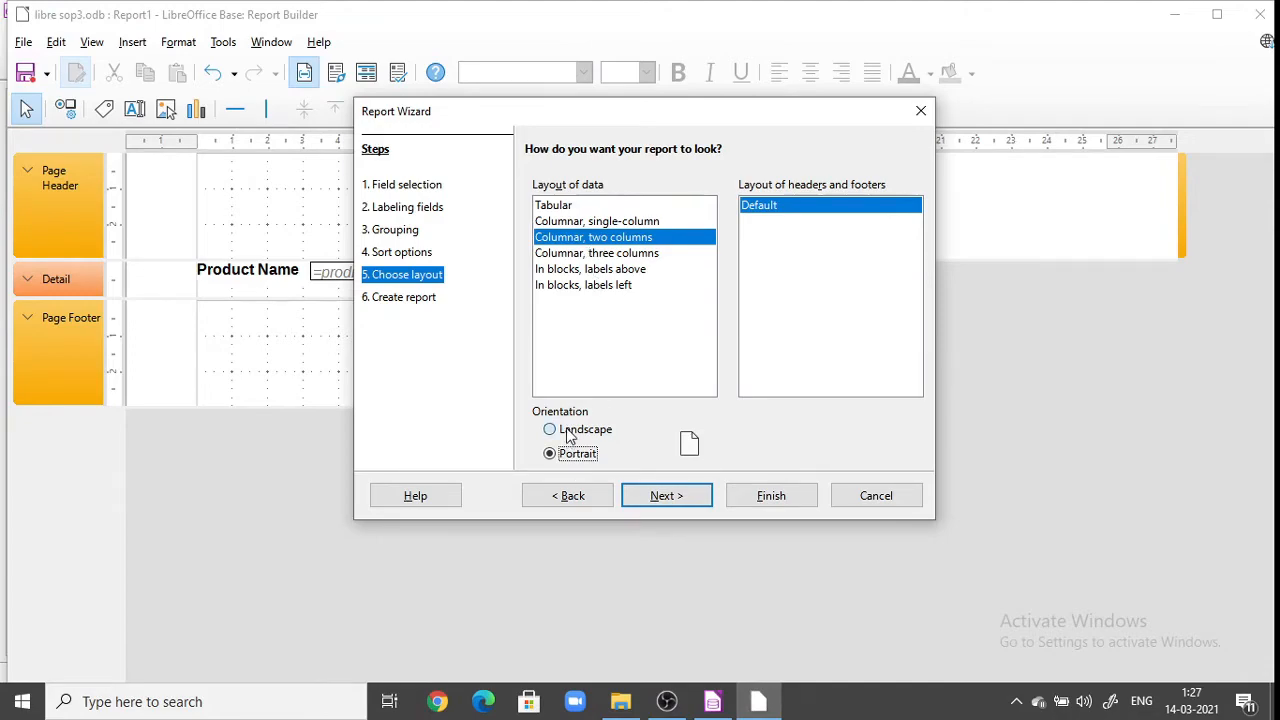
click(667, 496)
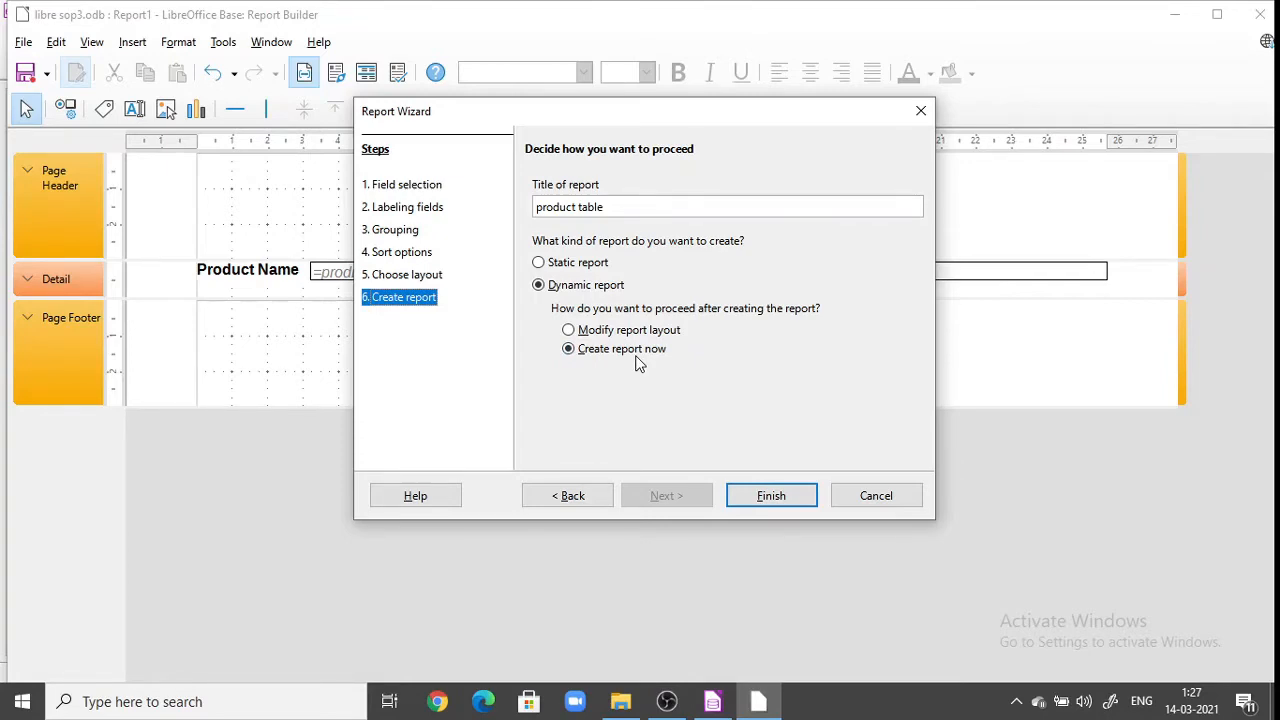
Step: Create the dynamic report "product table" immediately, view its product names and ids maximized, and close it
click(757, 499)
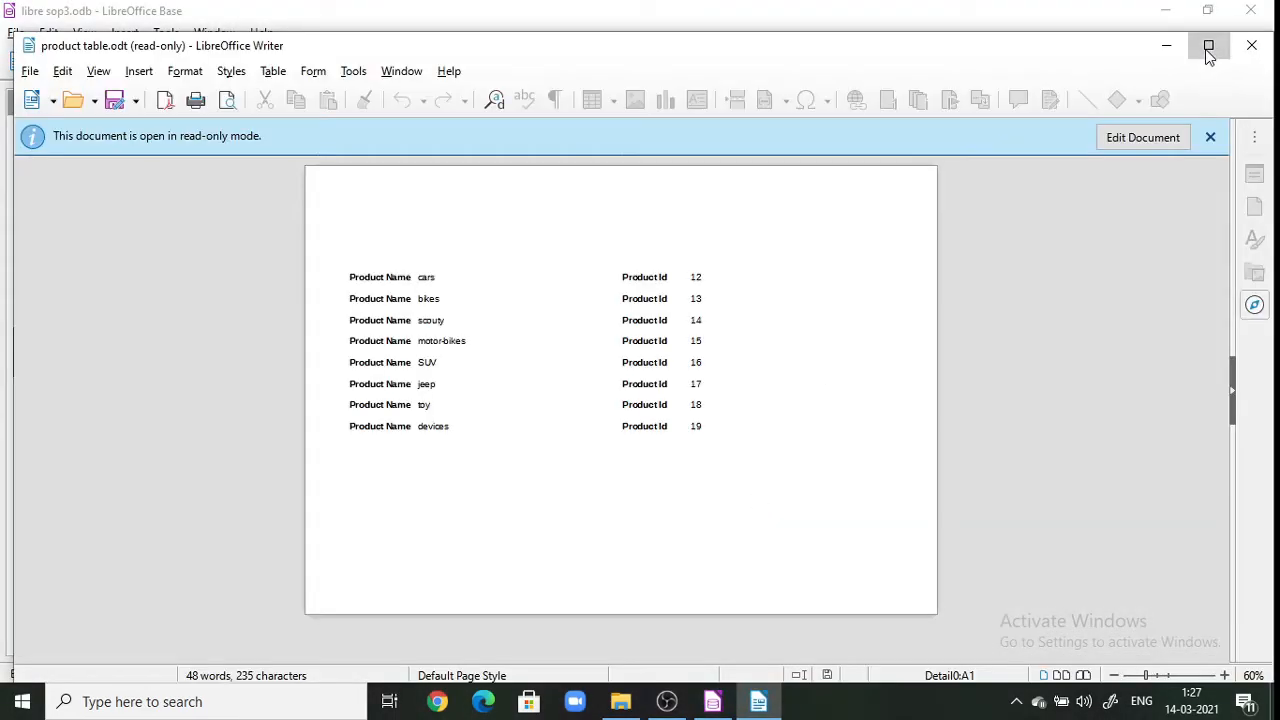
click(1208, 48)
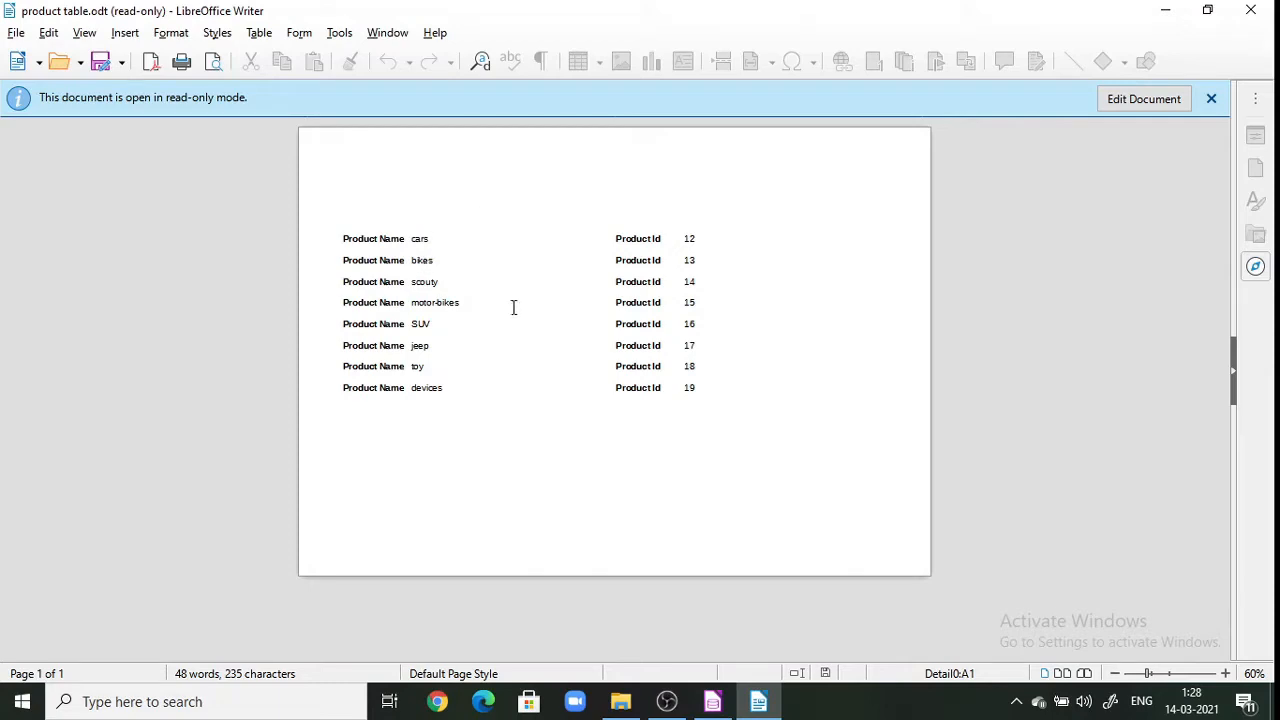
click(449, 260)
click(437, 270)
click(627, 291)
click(1268, 8)
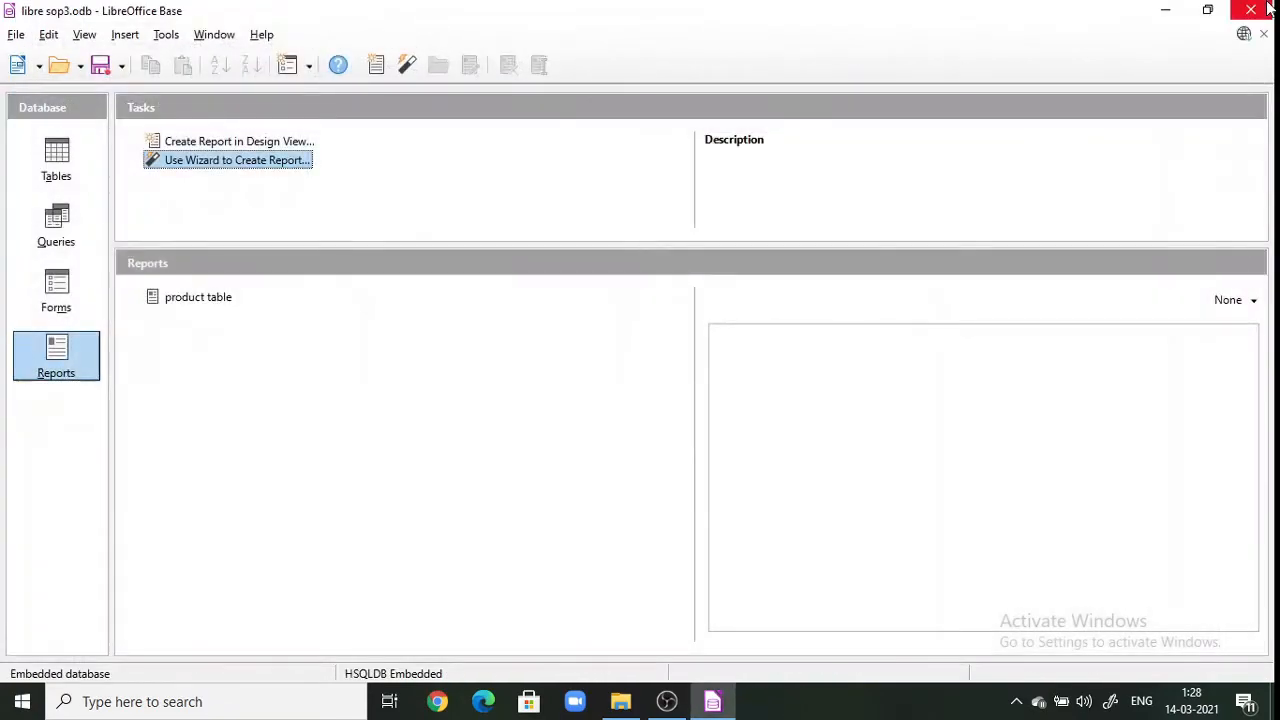
Step: Open the product table report for editing and open Sorting and Grouping with the prodname field selected
right_click(198, 297)
click(251, 427)
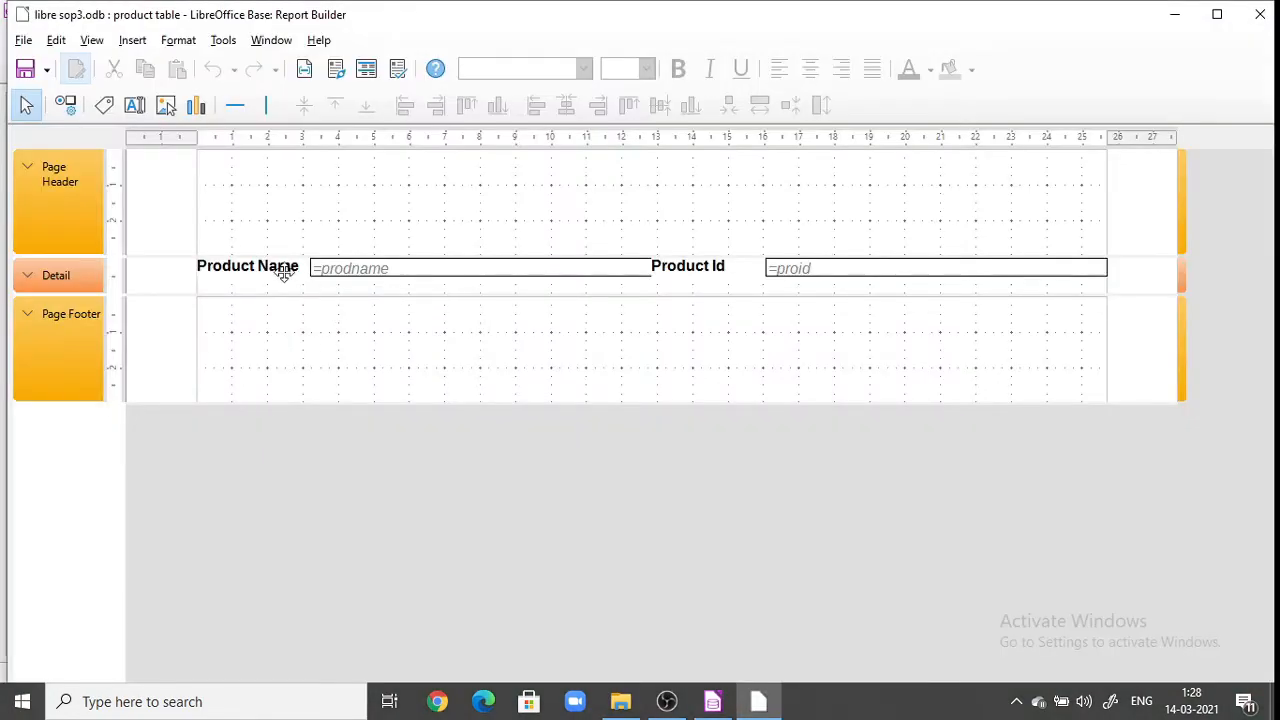
click(318, 270)
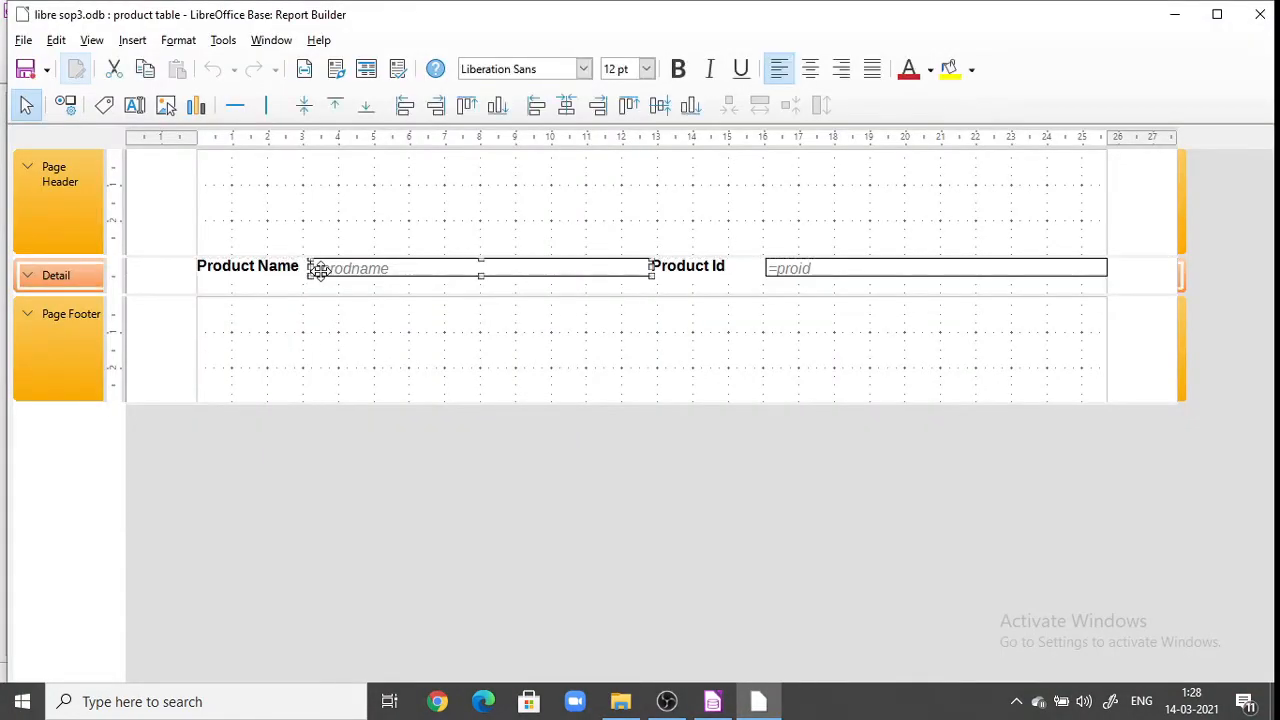
right_click(318, 270)
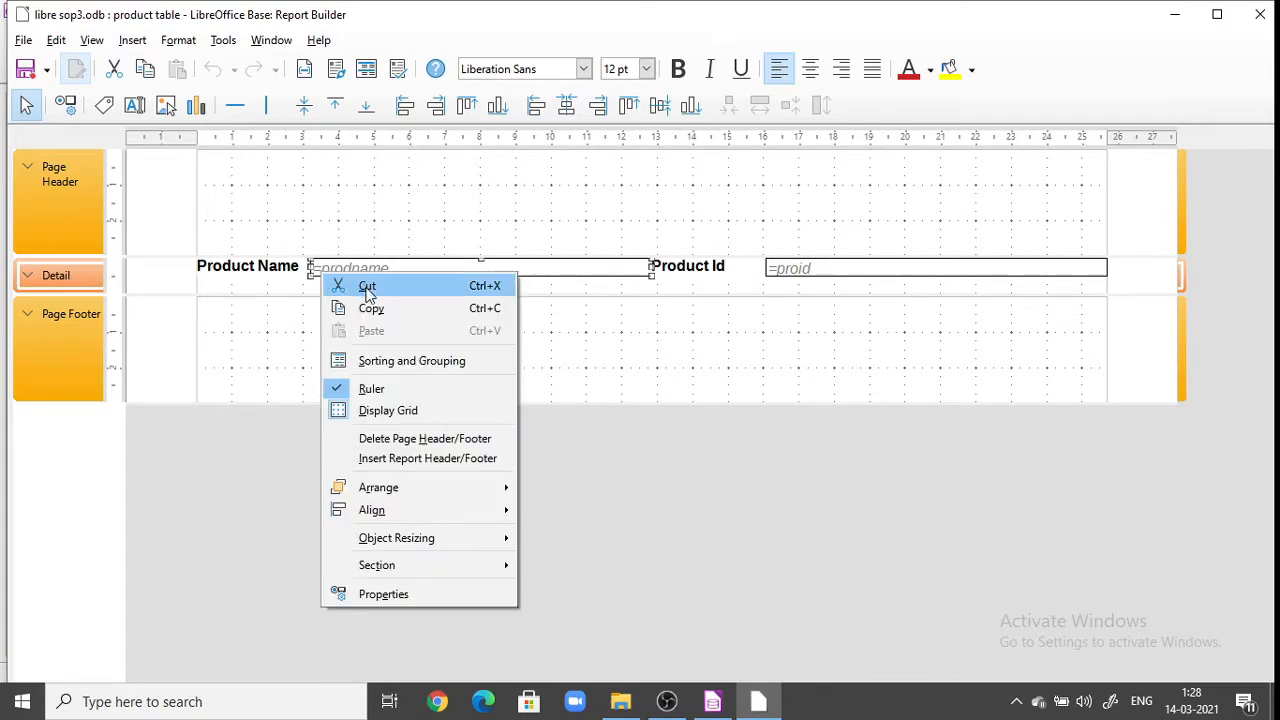
click(396, 361)
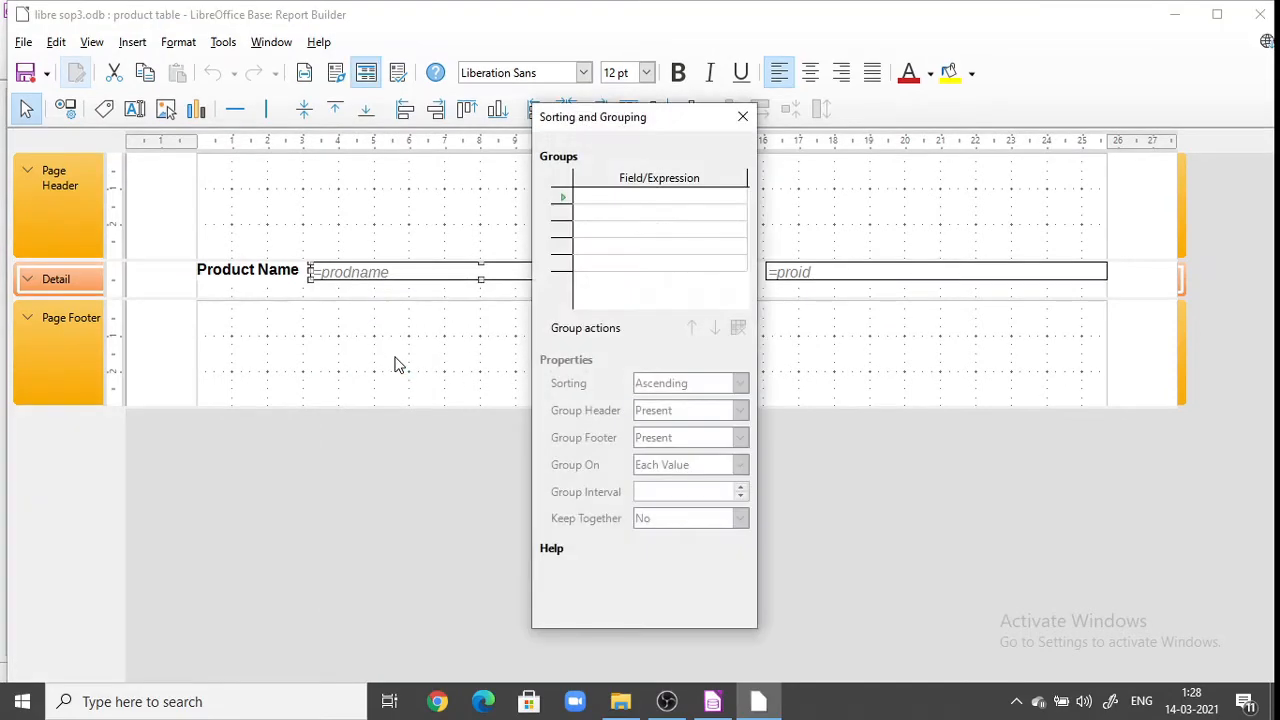
Step: Add prodname as a group with Ascending sorting and close the Sorting and Grouping settings
click(582, 198)
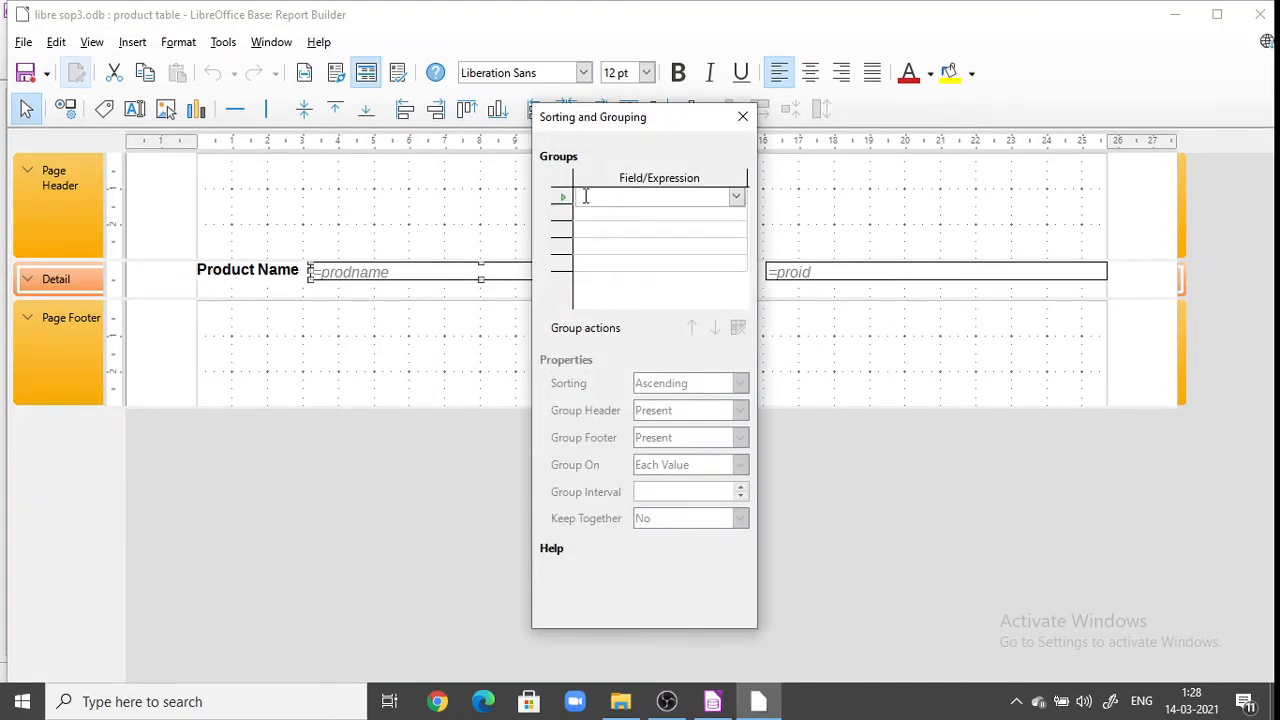
click(734, 198)
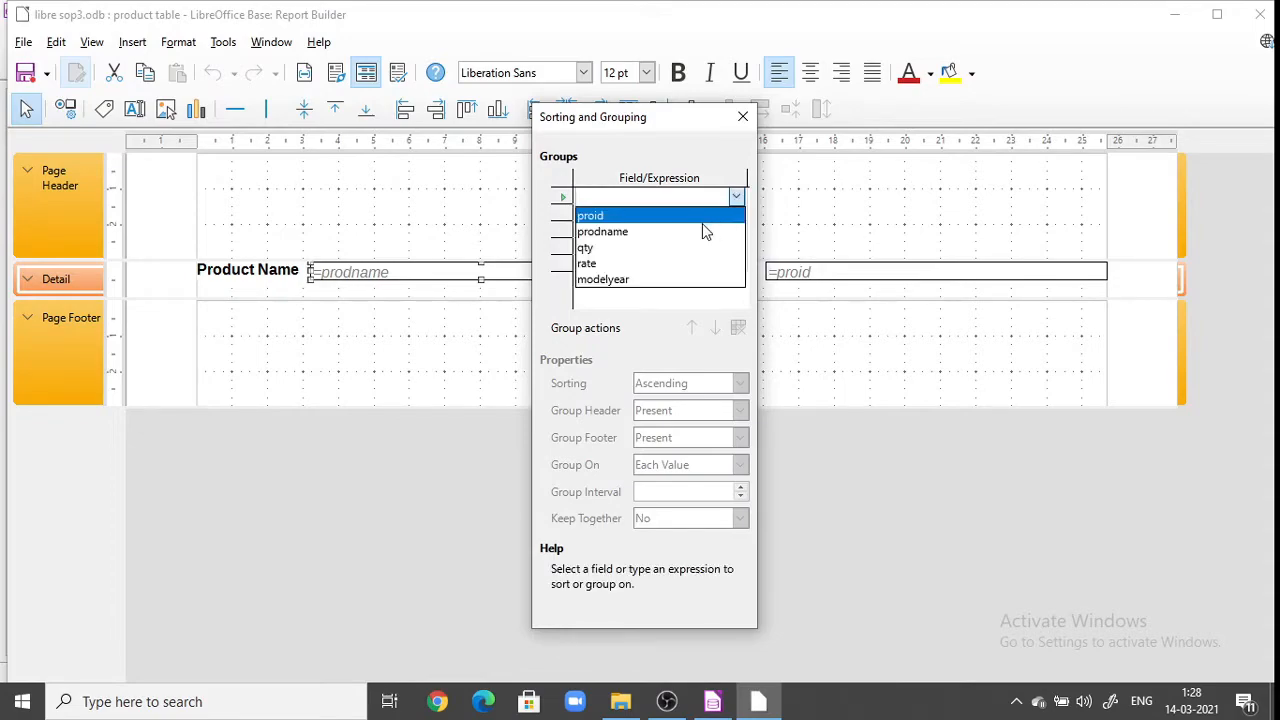
click(704, 232)
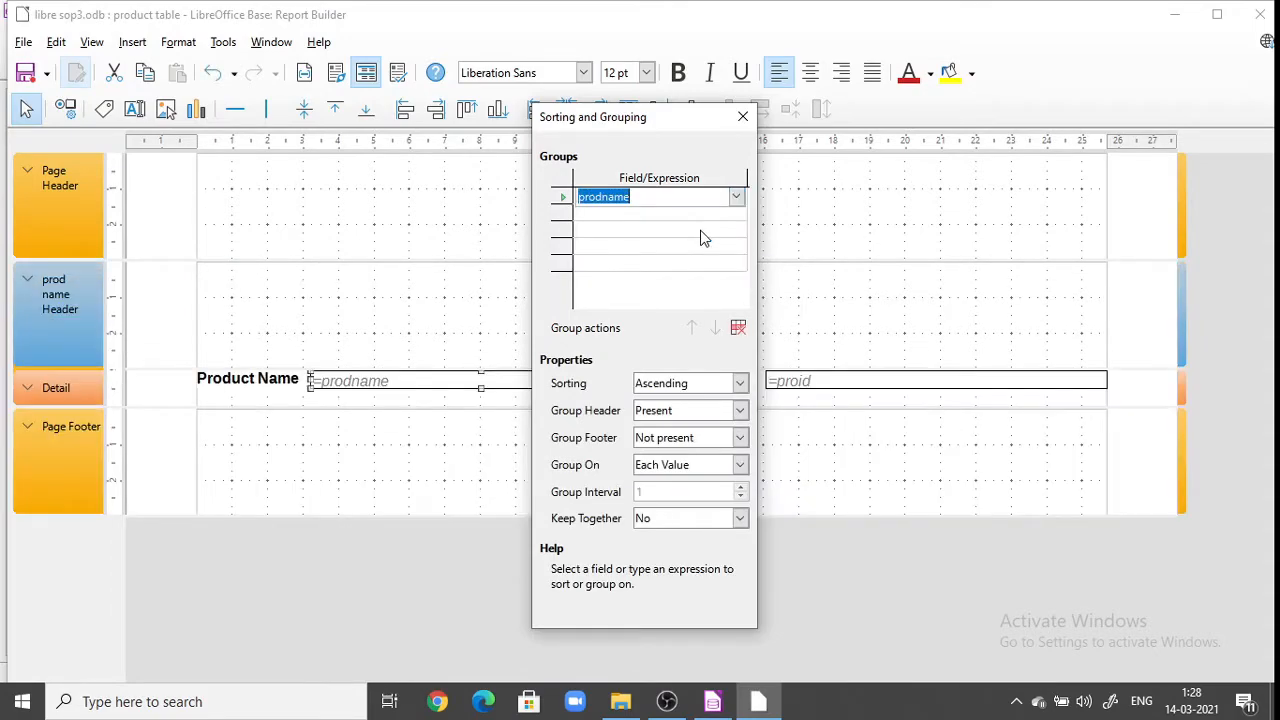
click(740, 383)
click(713, 402)
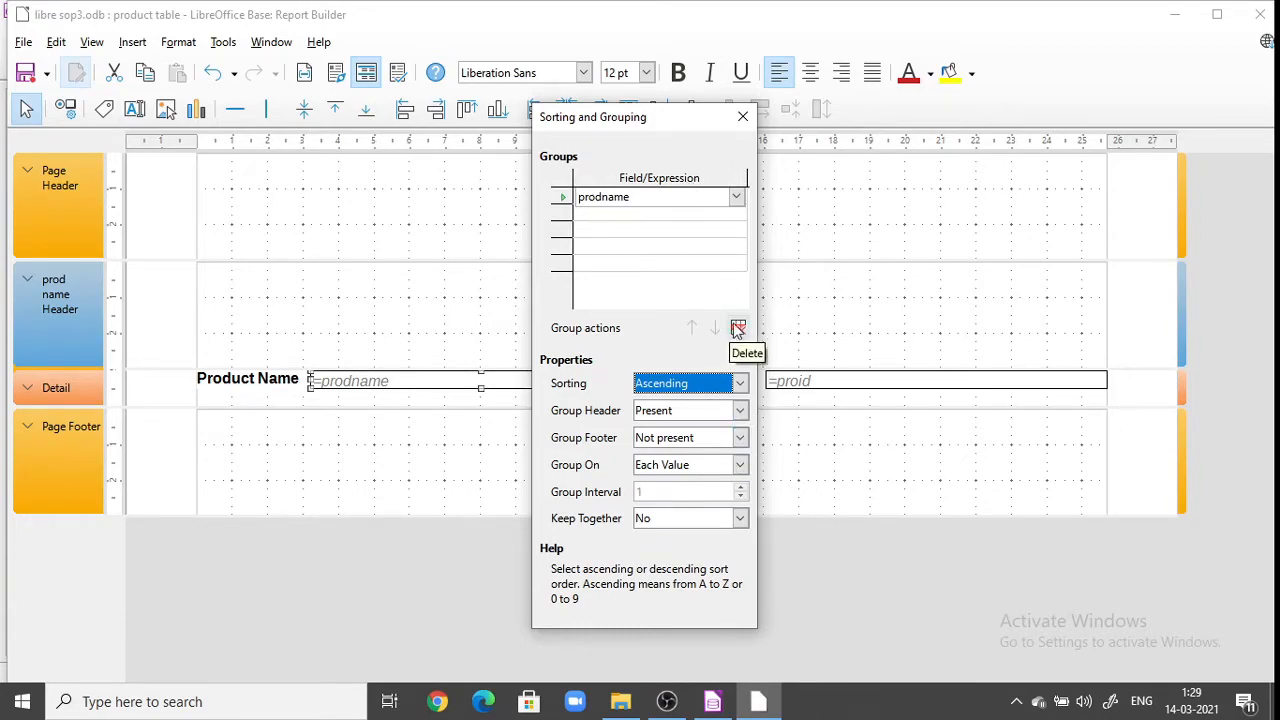
click(366, 72)
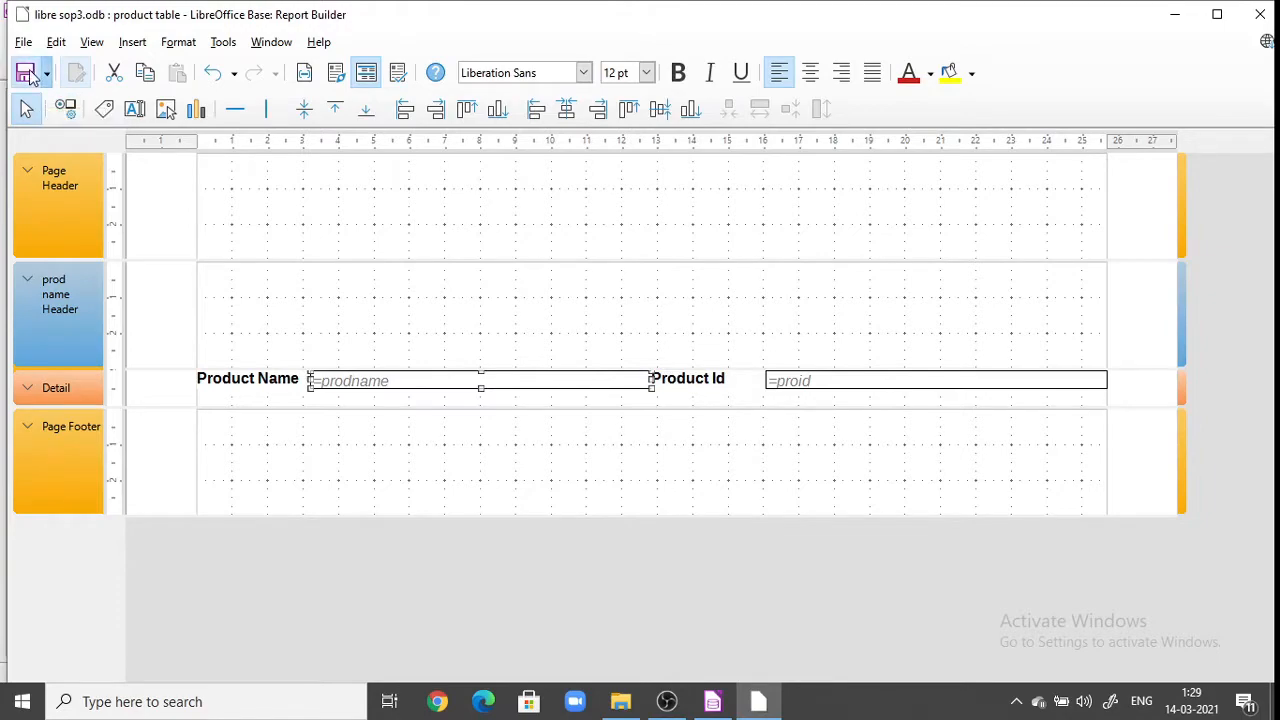
Step: Execute the edited report, review the sorted products across its pages, and close the output and the report design
click(398, 84)
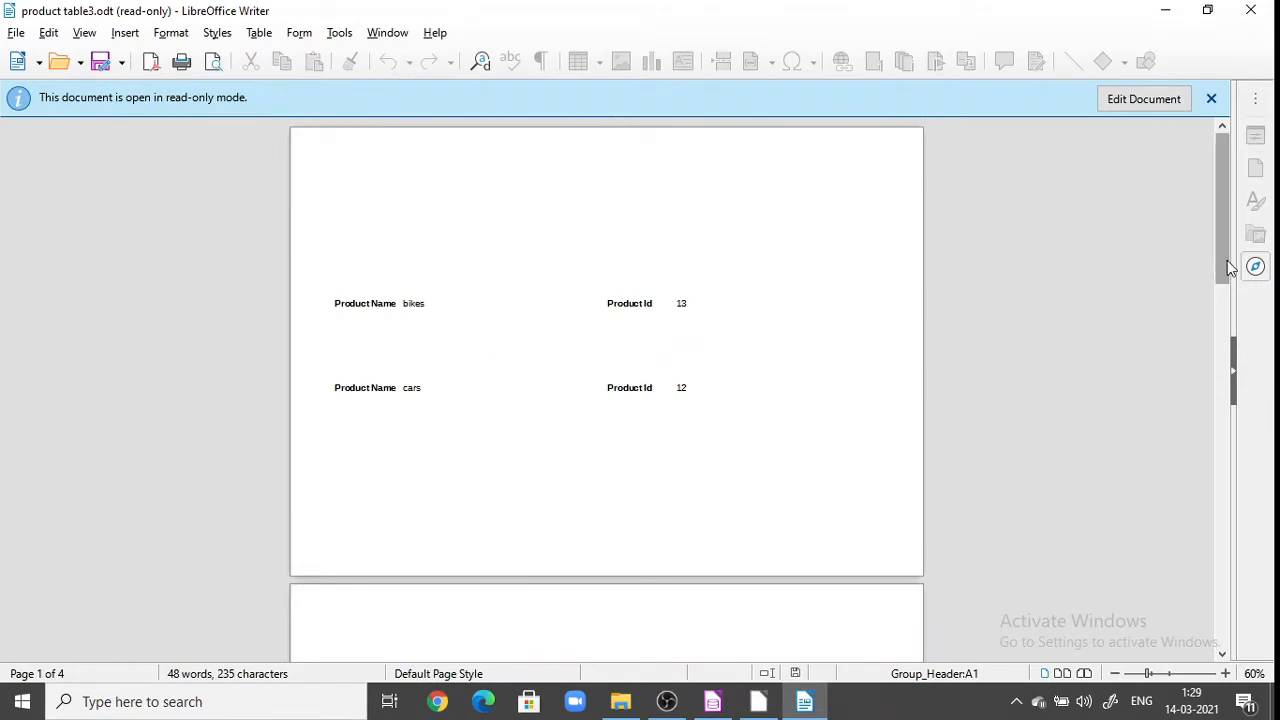
drag(1229, 266, 1229, 373)
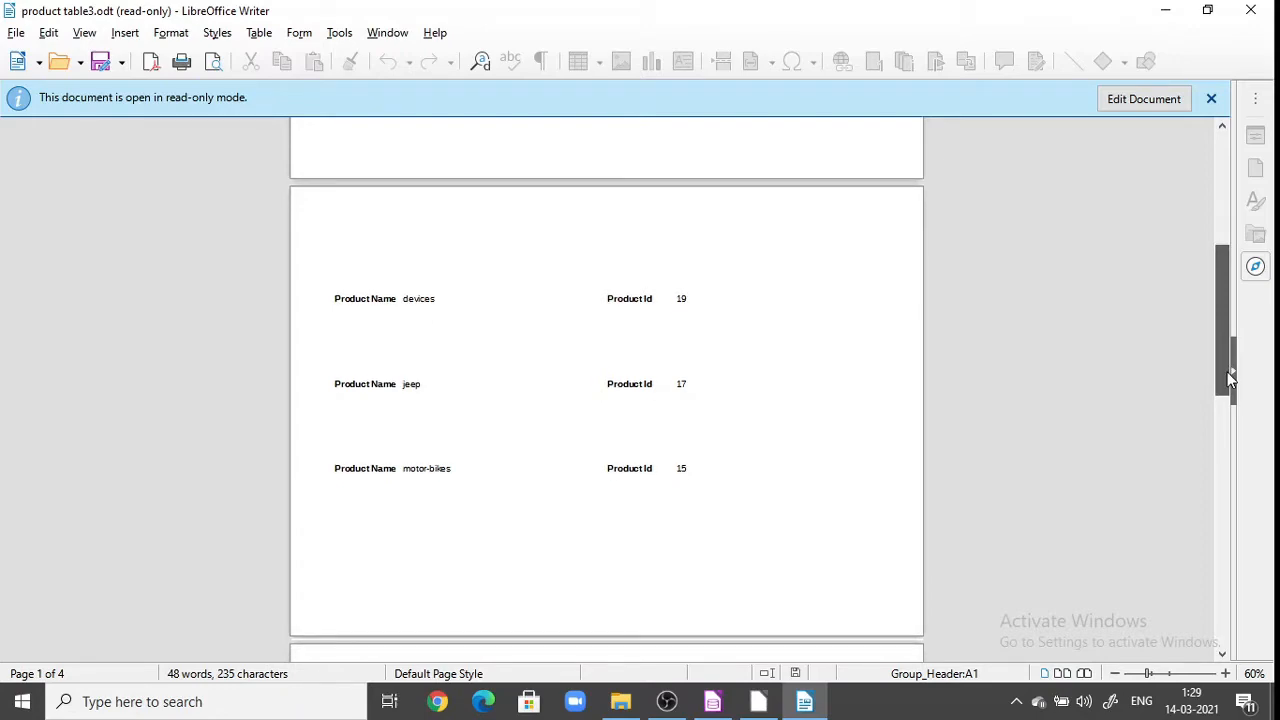
drag(1229, 376, 1176, 210)
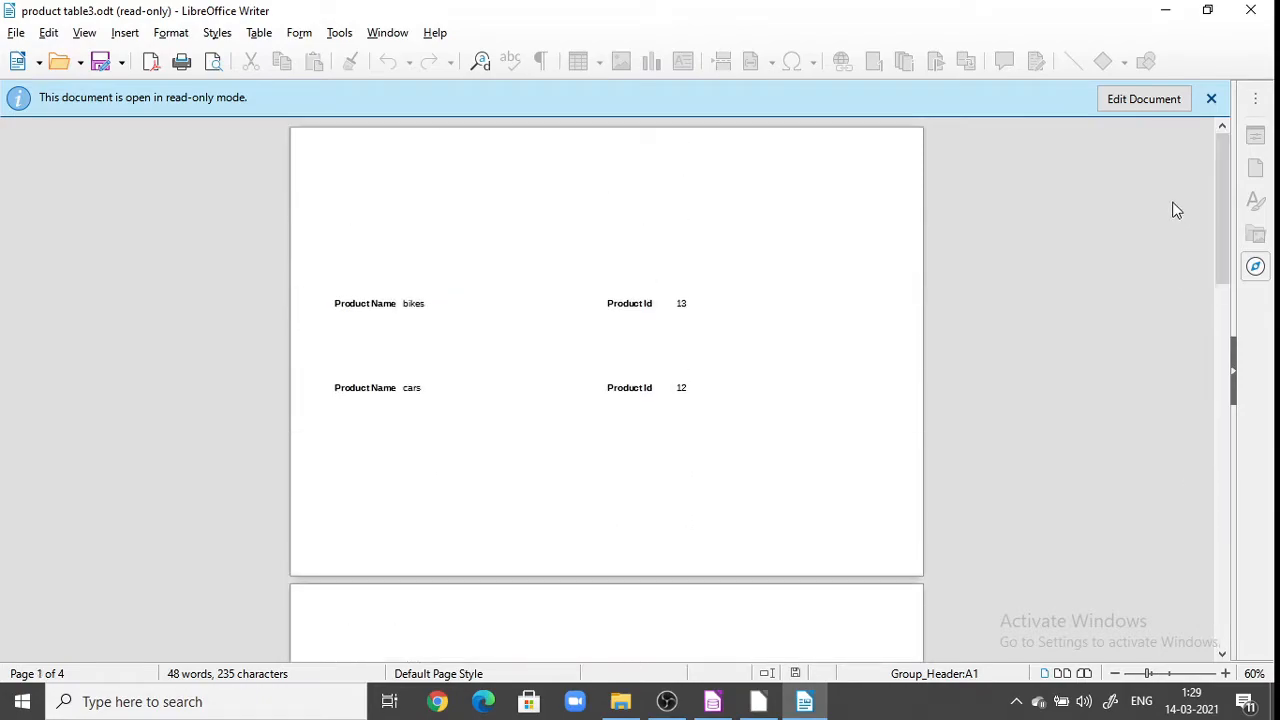
click(1252, 10)
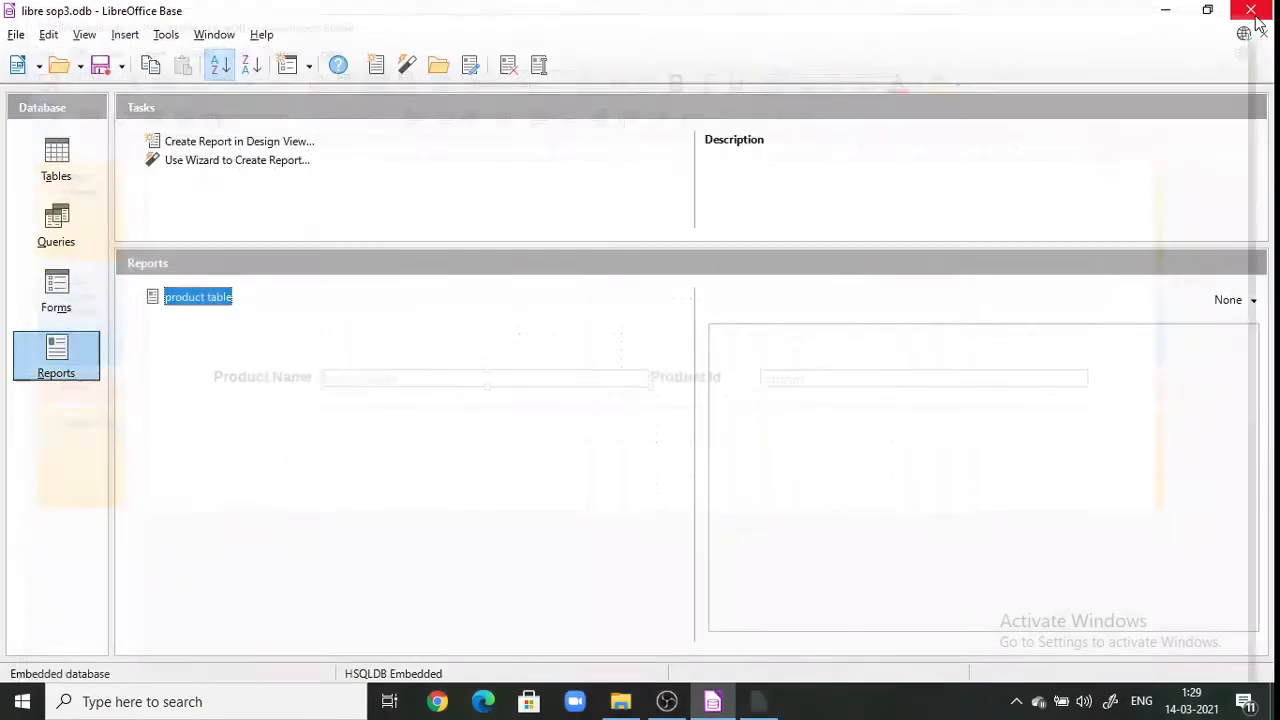
click(1260, 14)
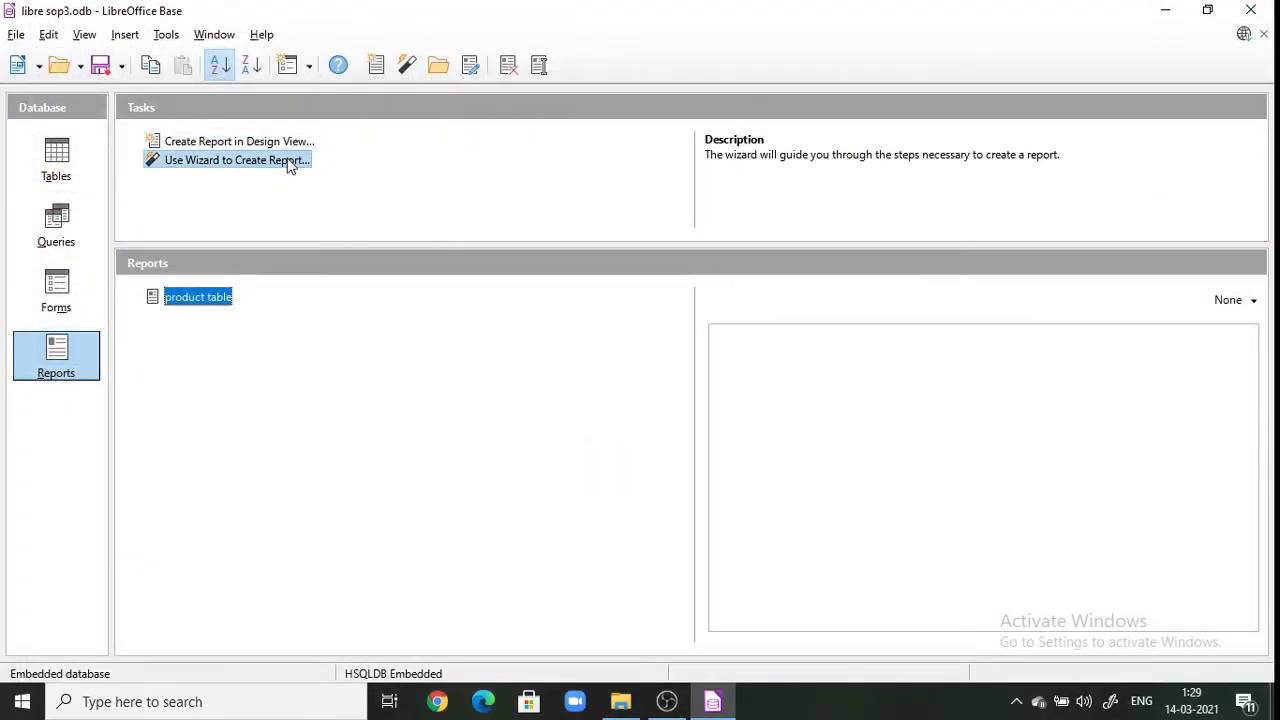
Step: Start another report with the Report Wizard, using Table: product table as its source
click(250, 161)
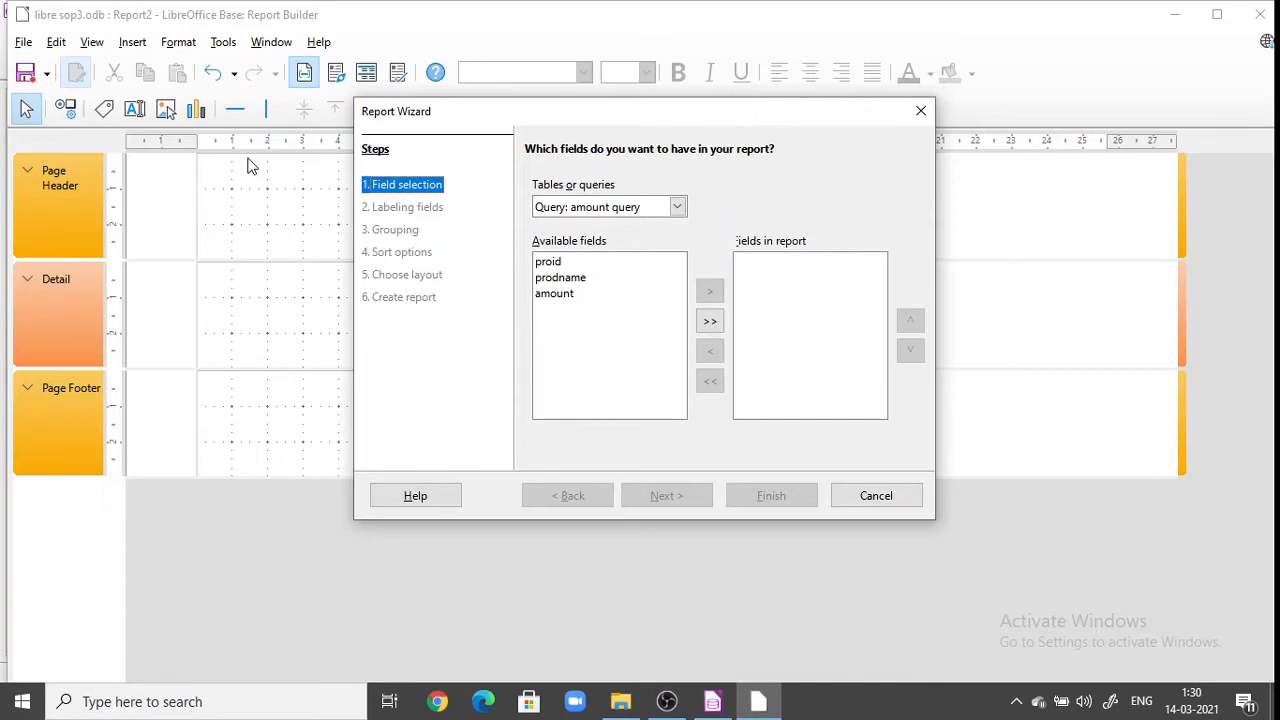
click(677, 207)
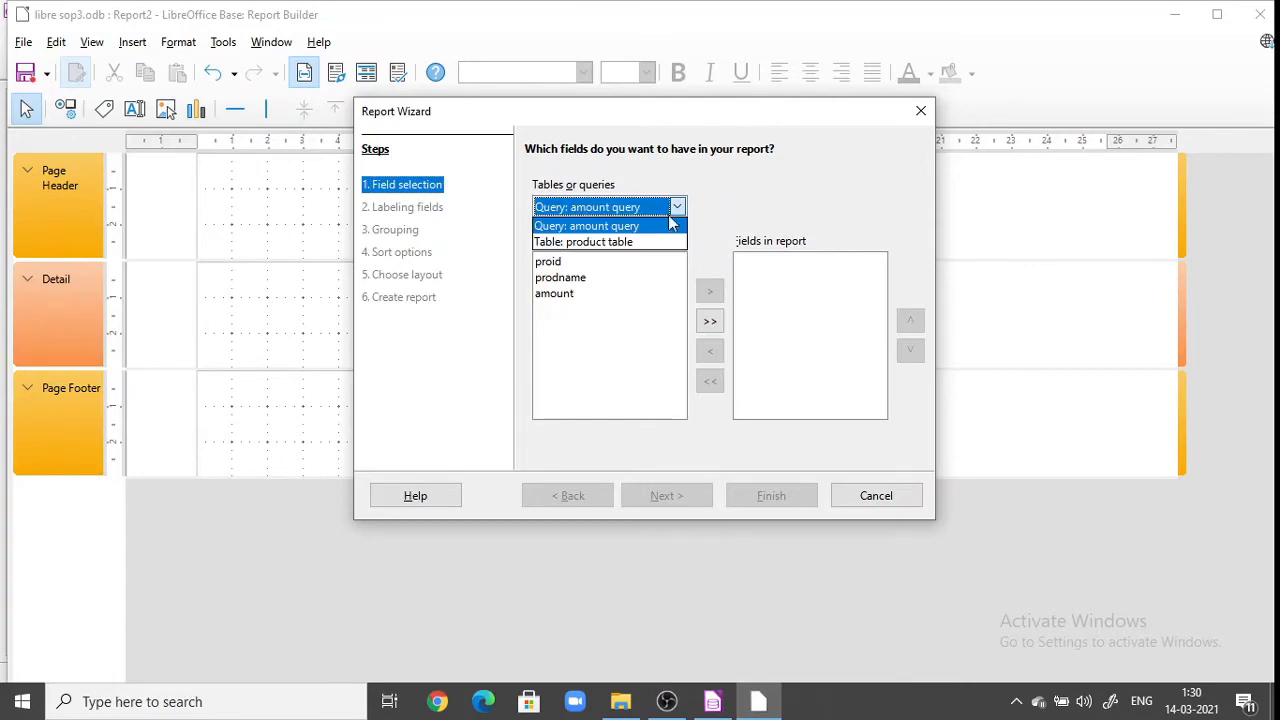
click(628, 238)
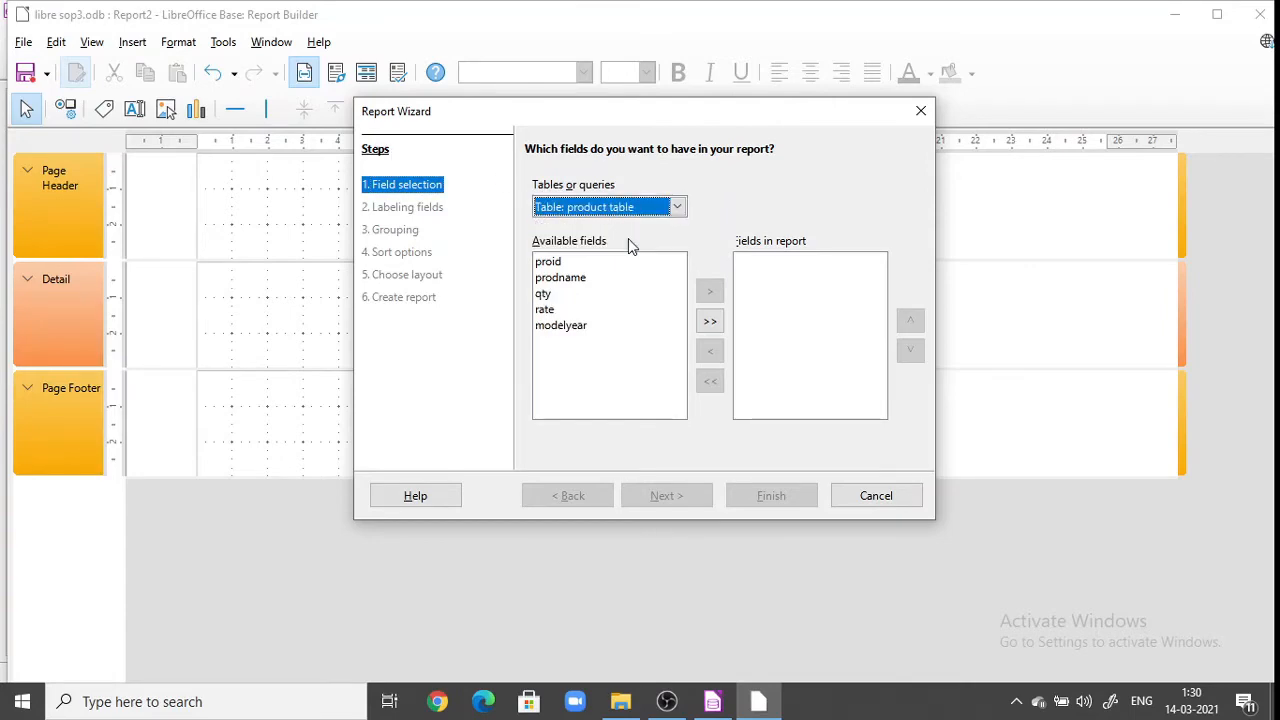
Step: Include the prodname and rate fields in the report, in that order, and continue to field labeling
click(575, 280)
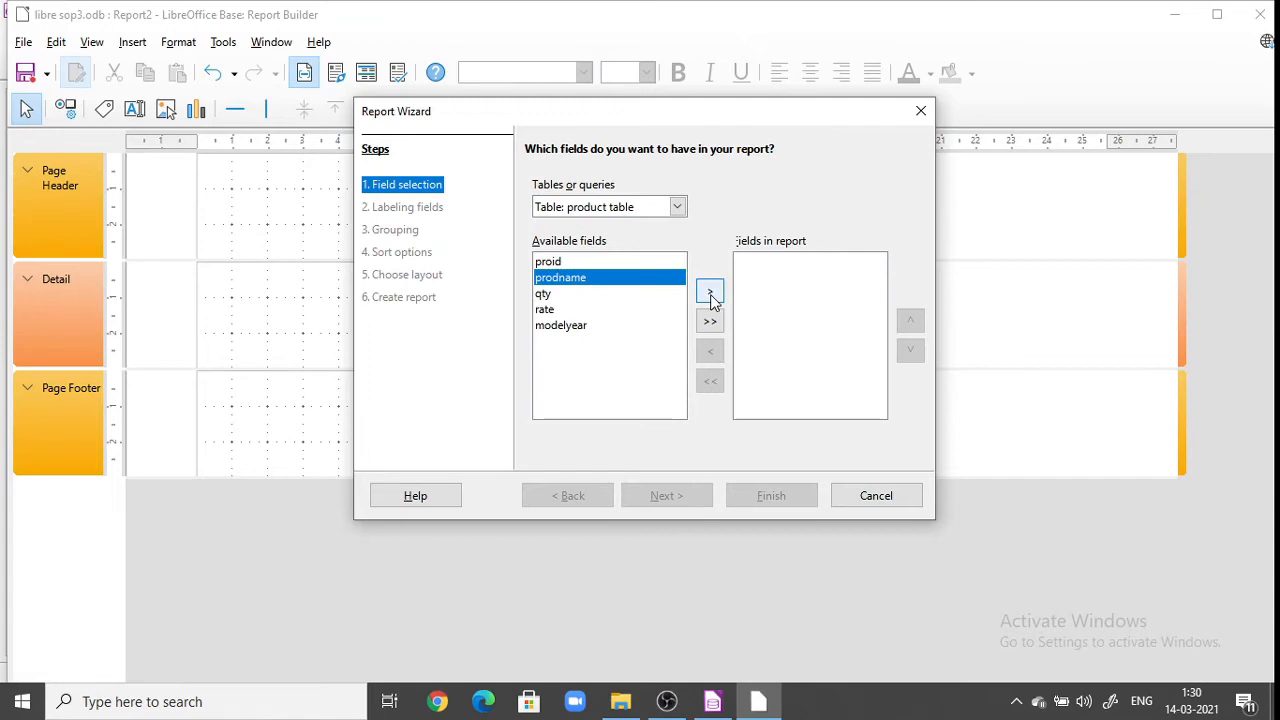
click(710, 292)
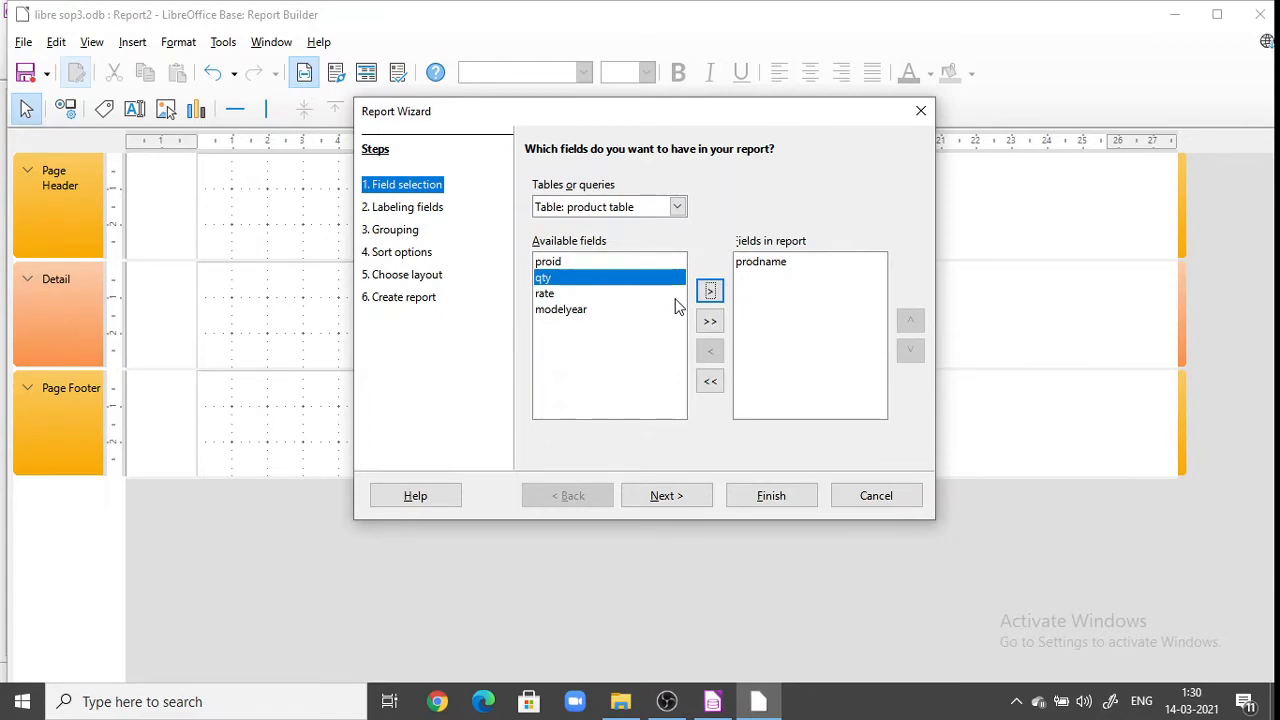
click(560, 294)
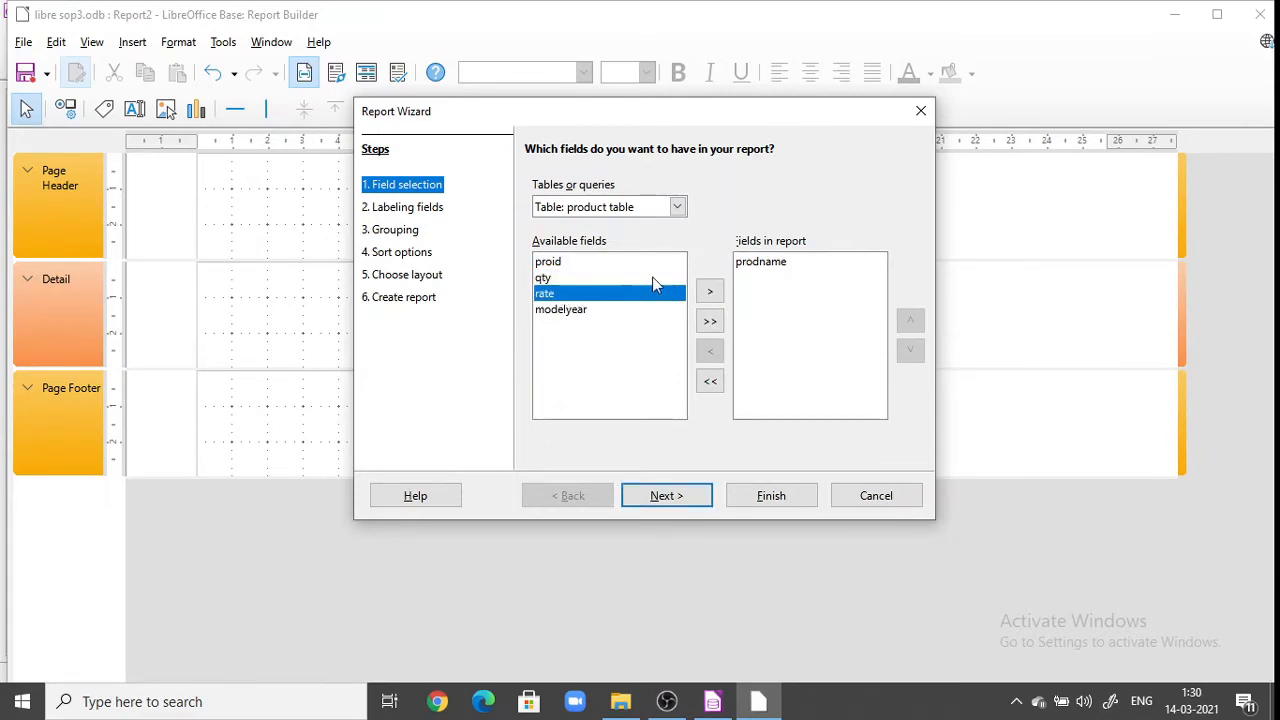
click(718, 294)
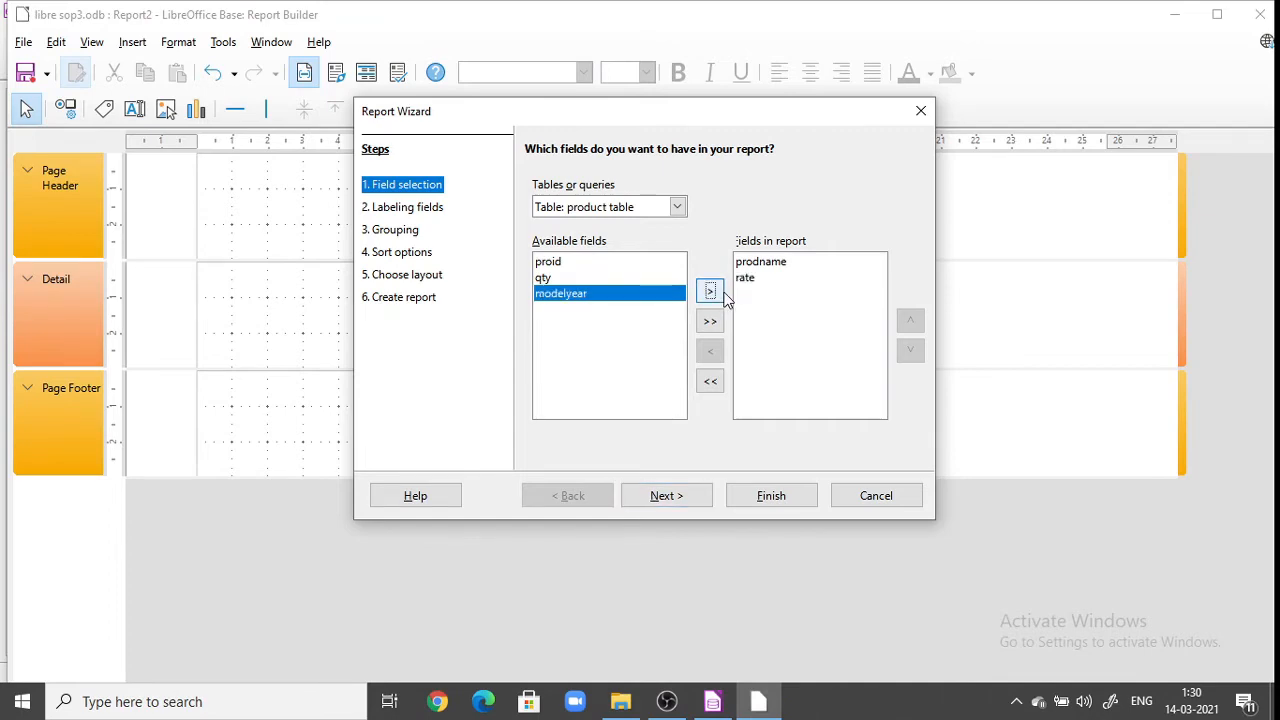
click(687, 496)
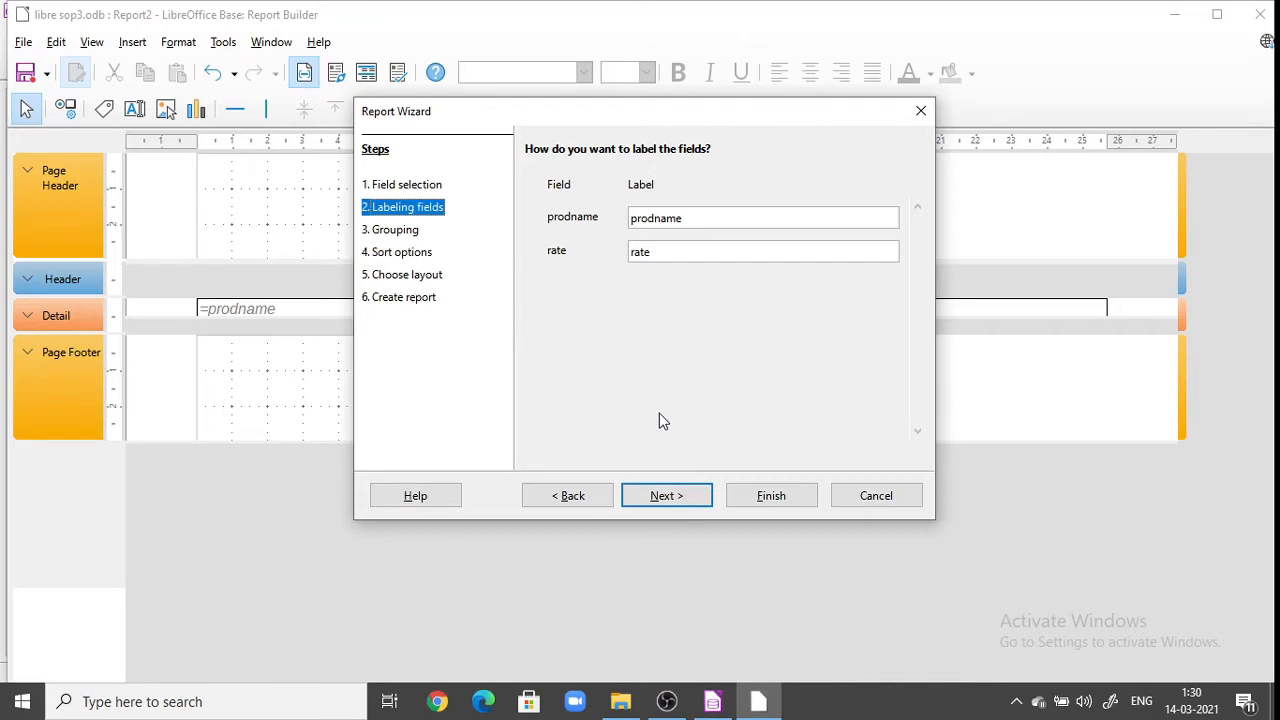
Step: Expand "prod" to "product" in the prodname field's report label and continue to the sort options without adding grouping levels
click(655, 218)
text(uct)
click(670, 500)
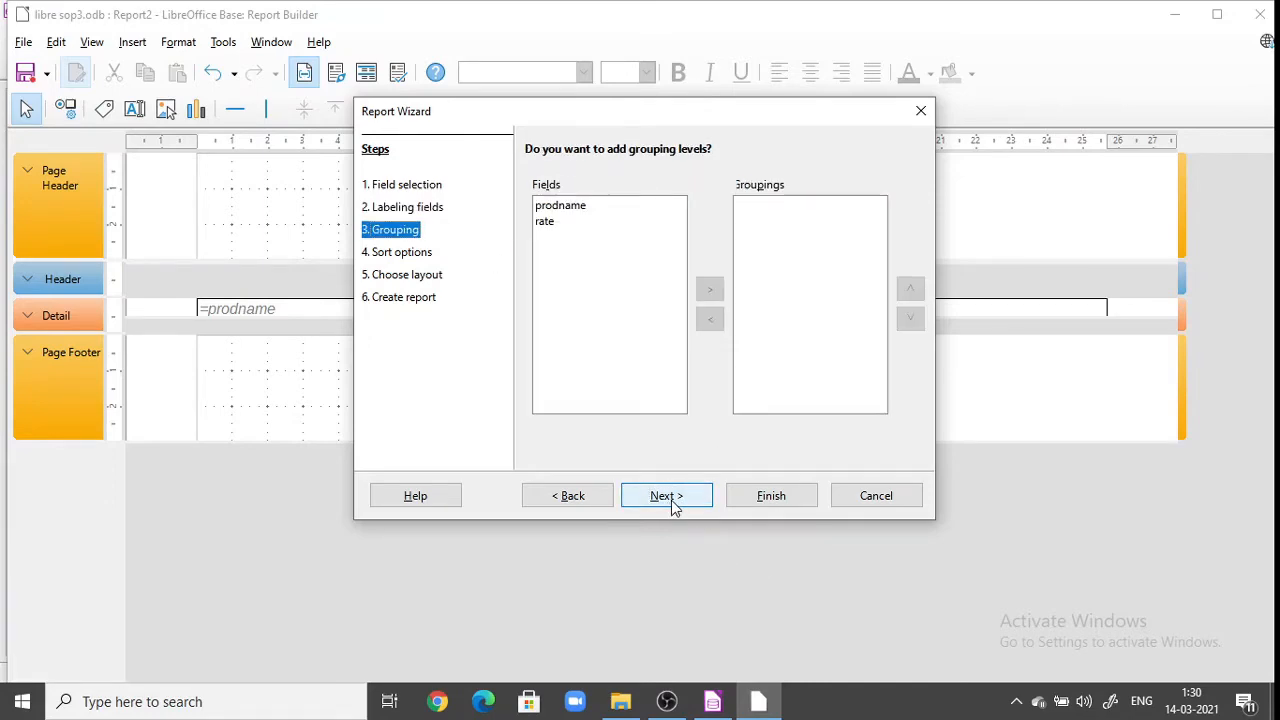
click(672, 497)
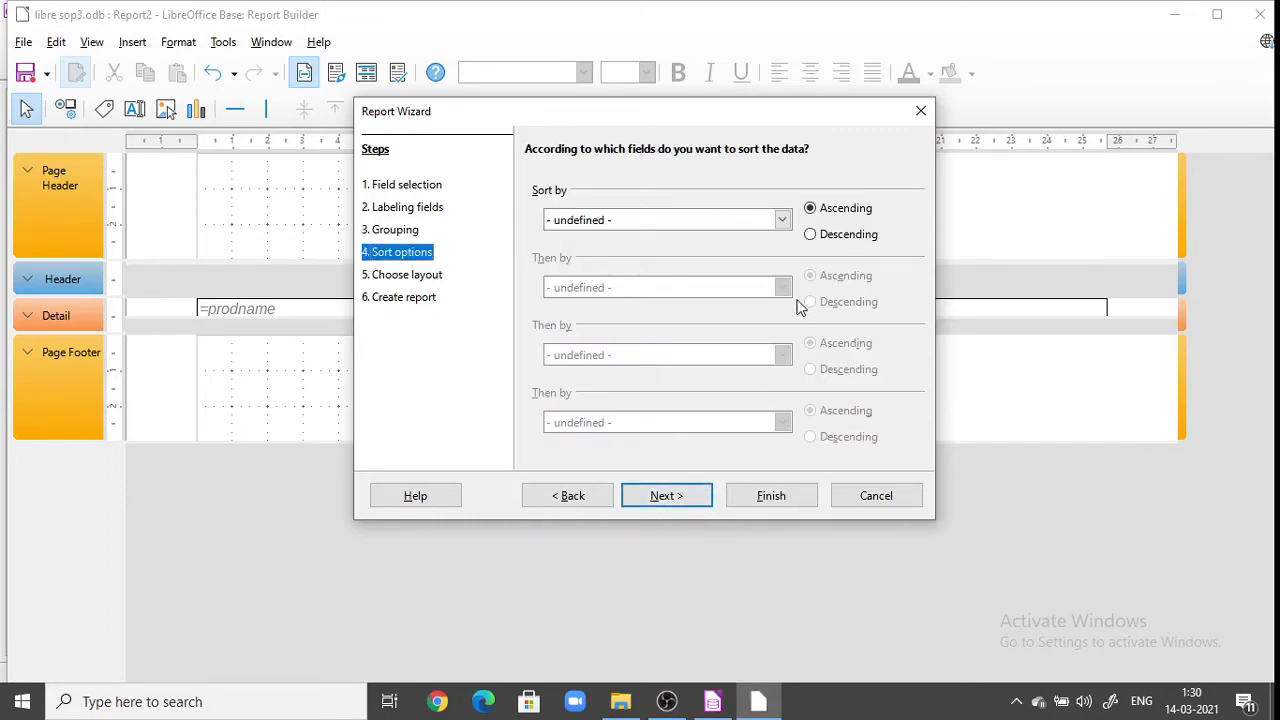
Step: Sort the report by rate in descending order and give it the "Columnar, two columns" layout
click(779, 222)
click(708, 272)
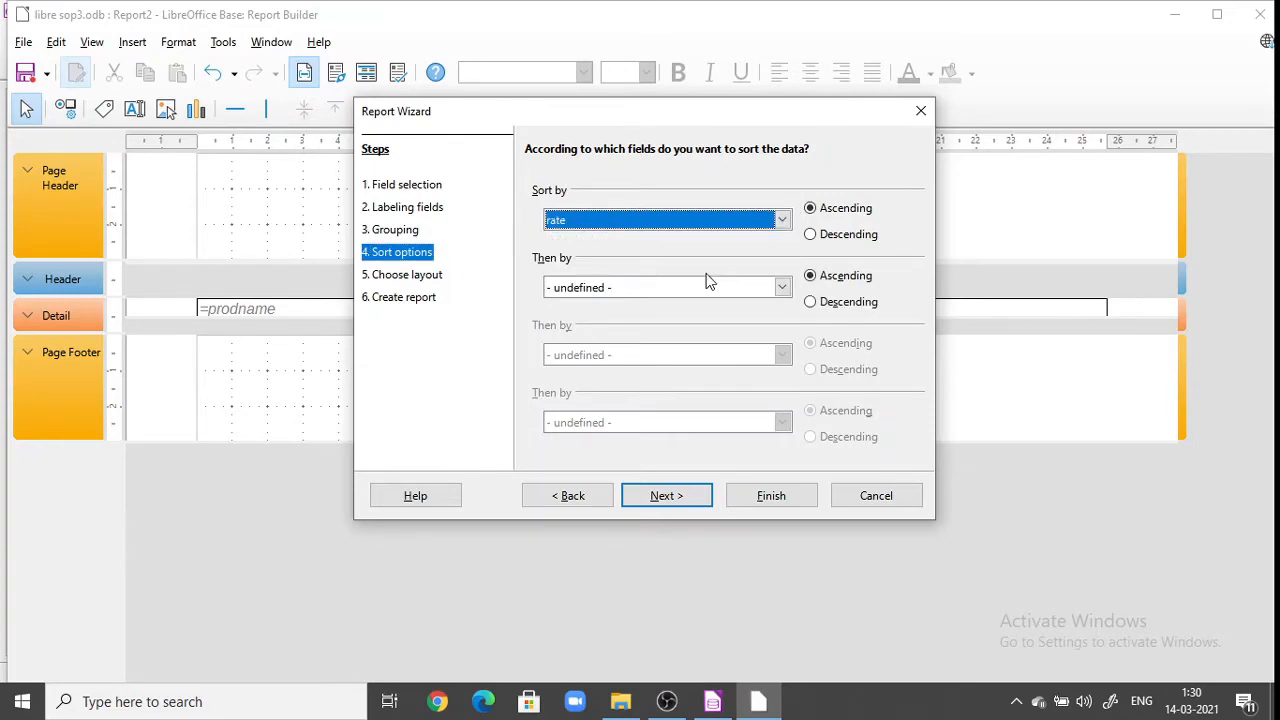
click(813, 236)
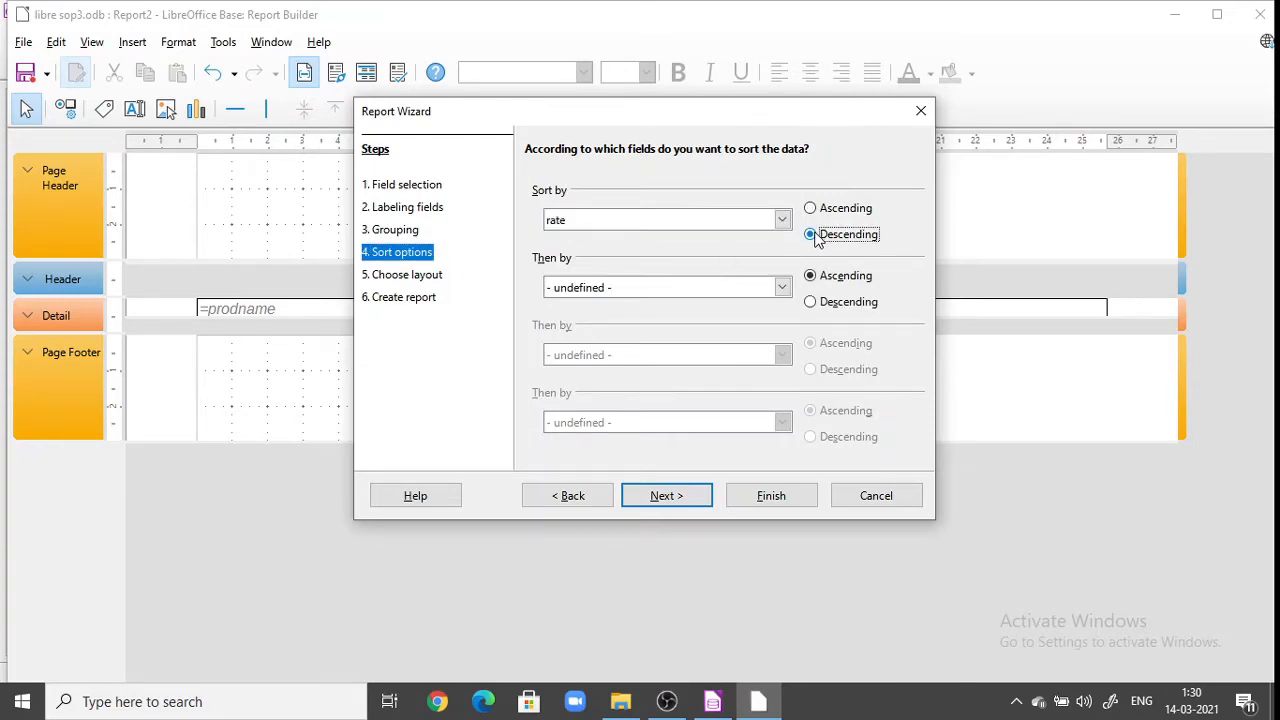
click(665, 497)
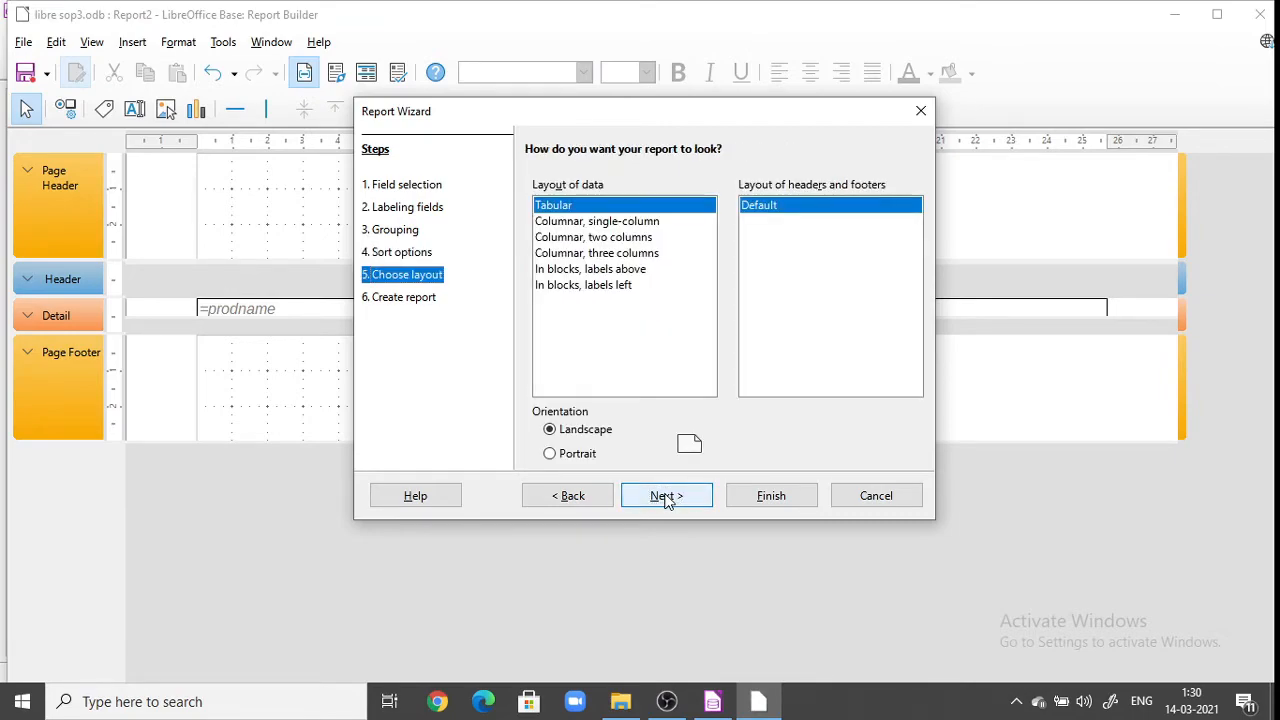
click(592, 238)
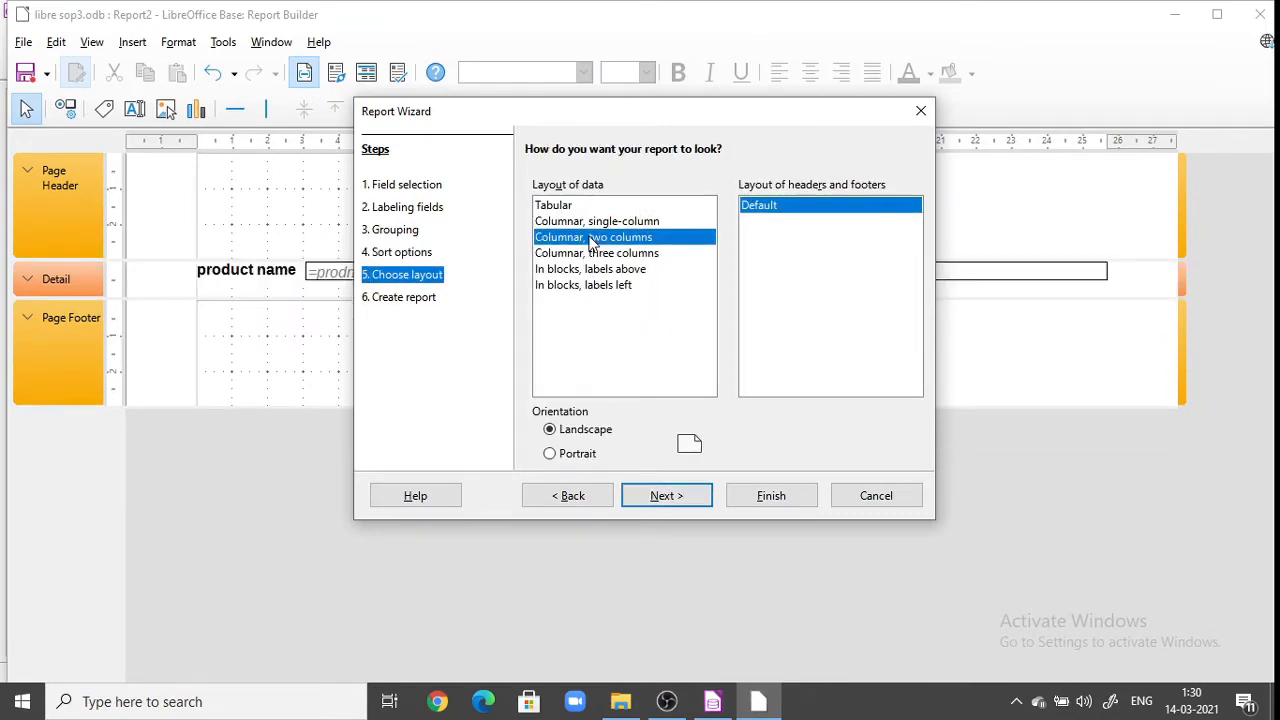
click(663, 499)
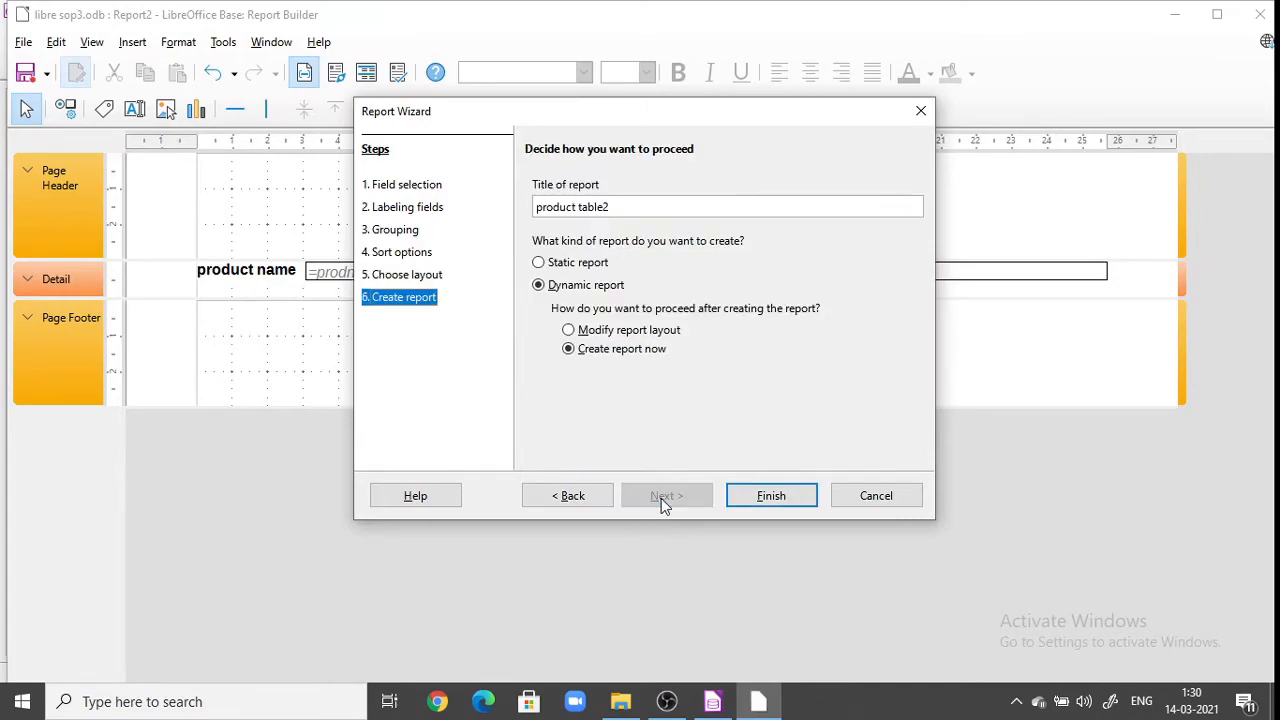
Step: Title the report "rate report table2", create it as a dynamic report, and close the generated output
click(575, 209)
key(BackSpace)
key(BackSpace)
key(BackSpace)
key(BackSpace)
key(BackSpace)
key(BackSpace)
key(BackSpace)
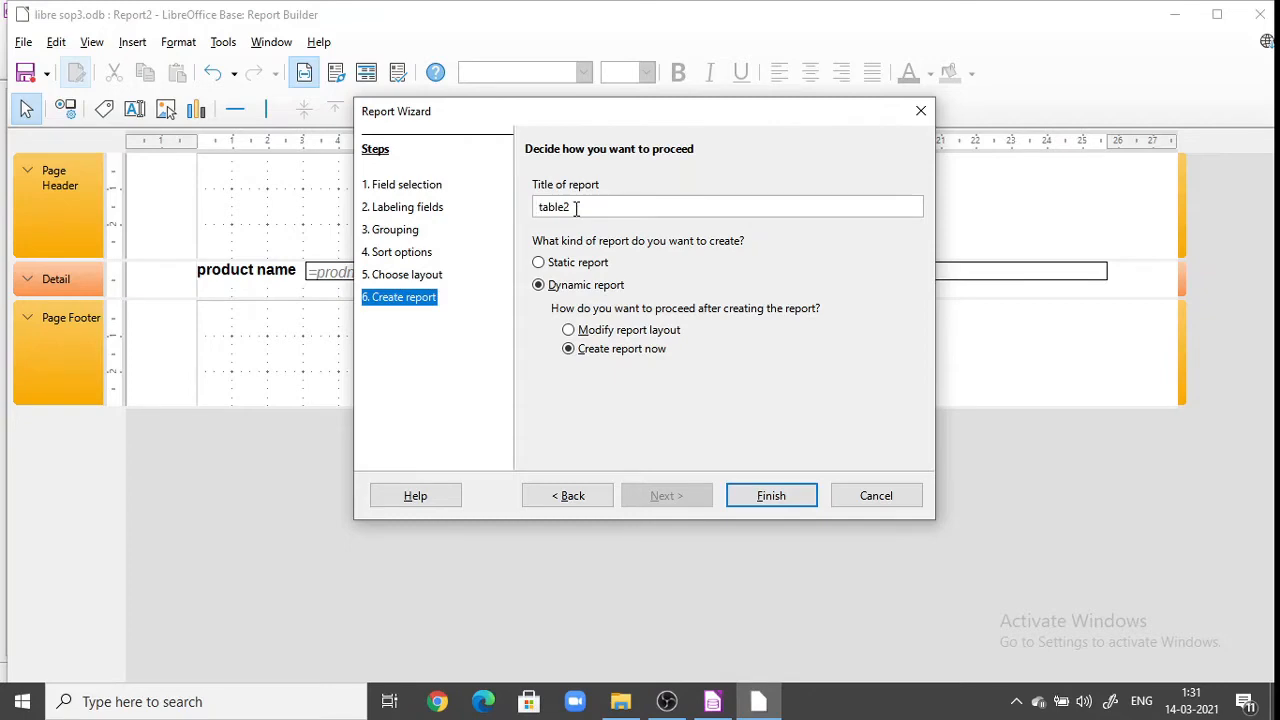
text(rate report)
click(766, 500)
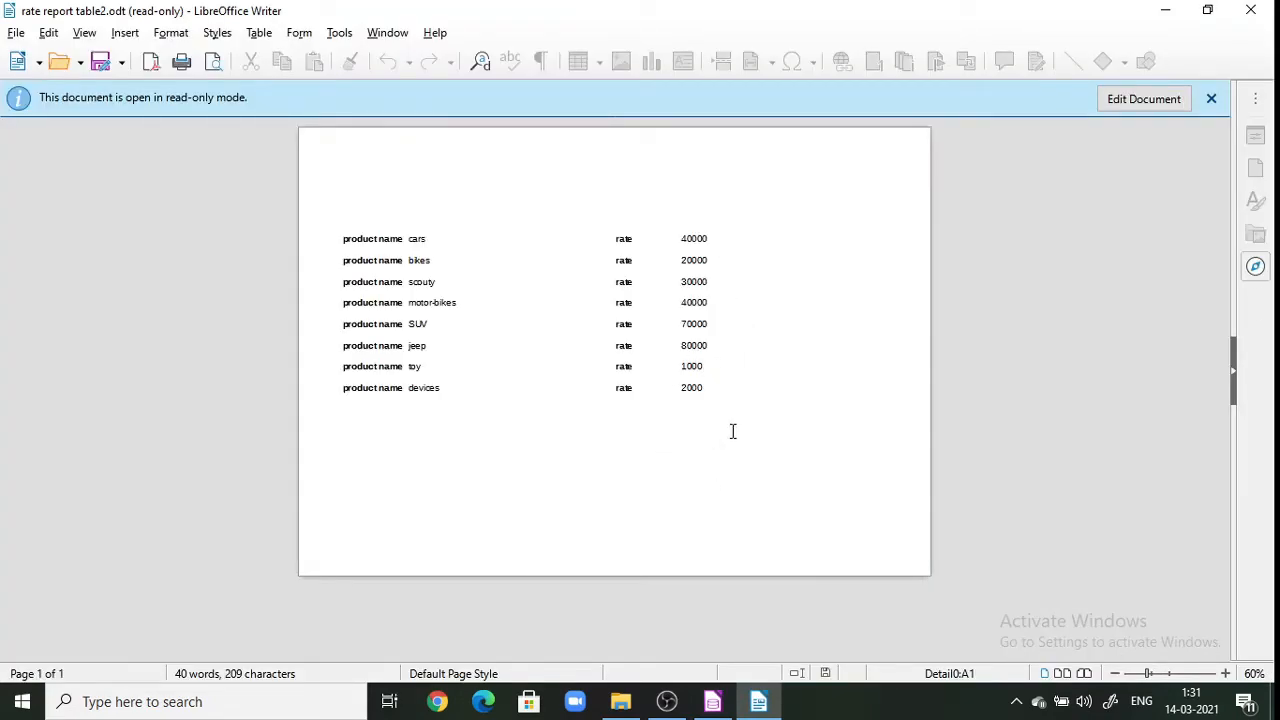
click(1272, 8)
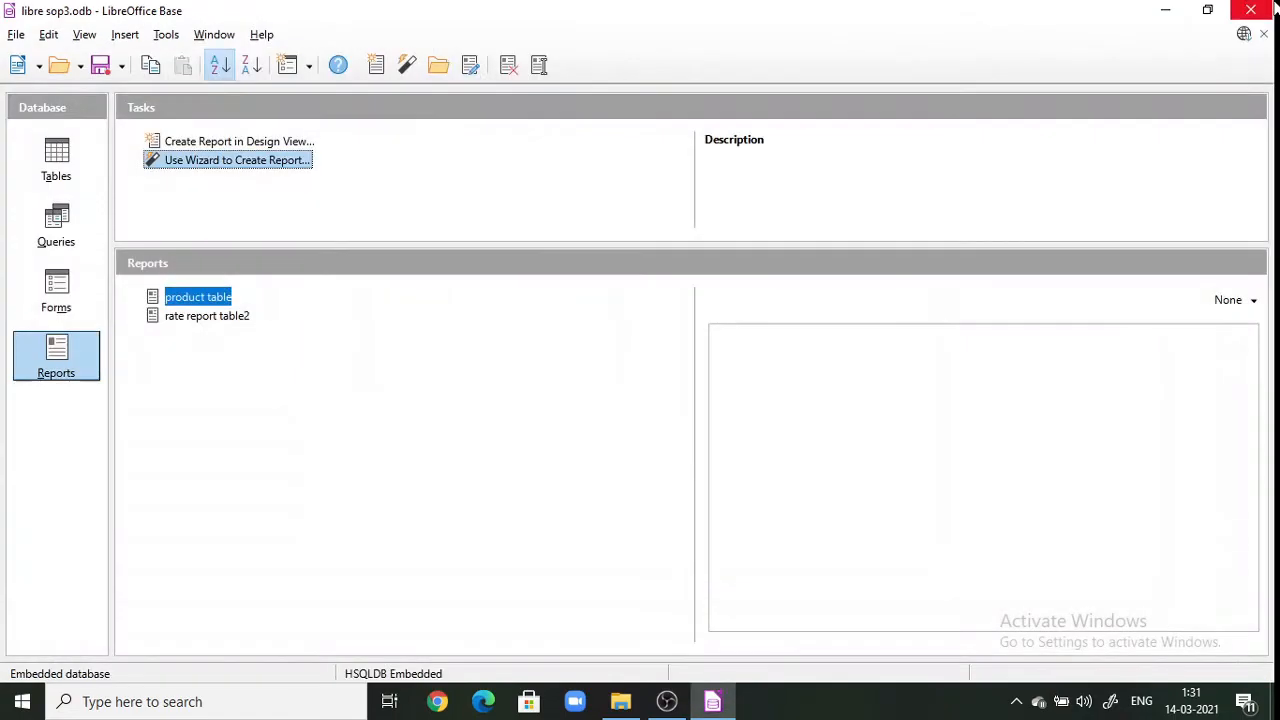
Step: Open the rate report table2 report for editing and bring up Sorting and Grouping for its rate field
right_click(205, 318)
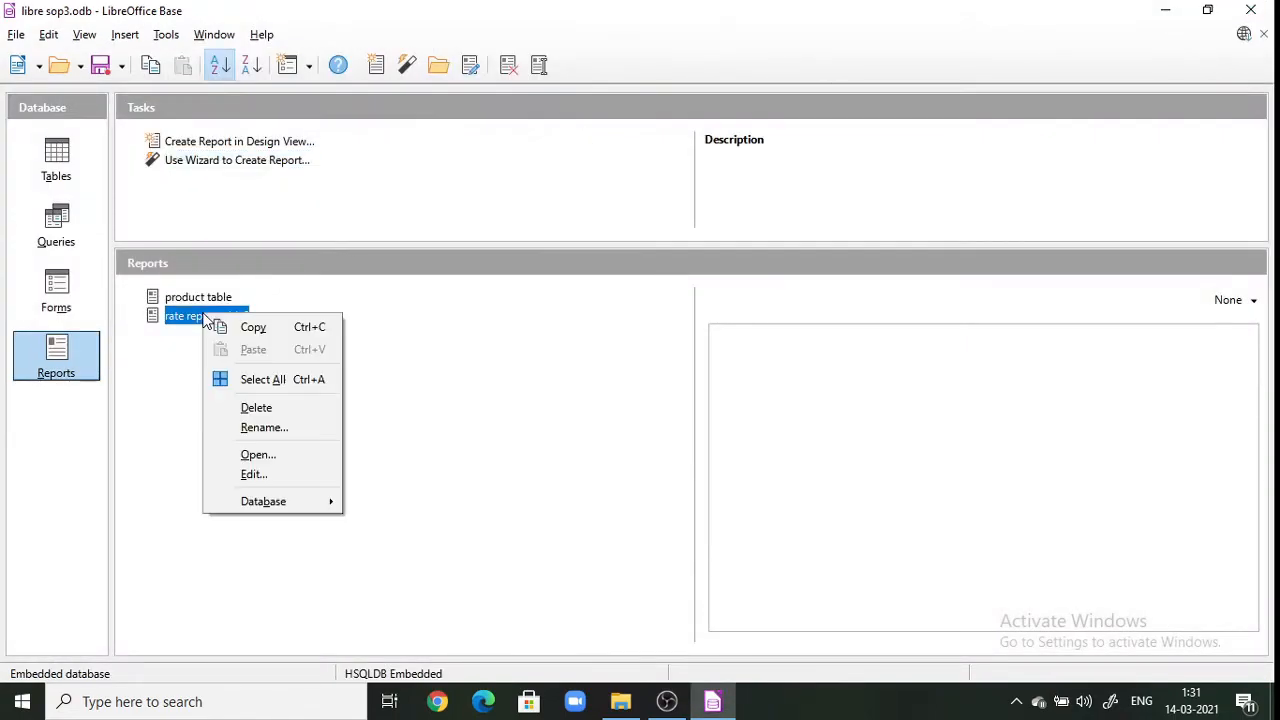
click(252, 473)
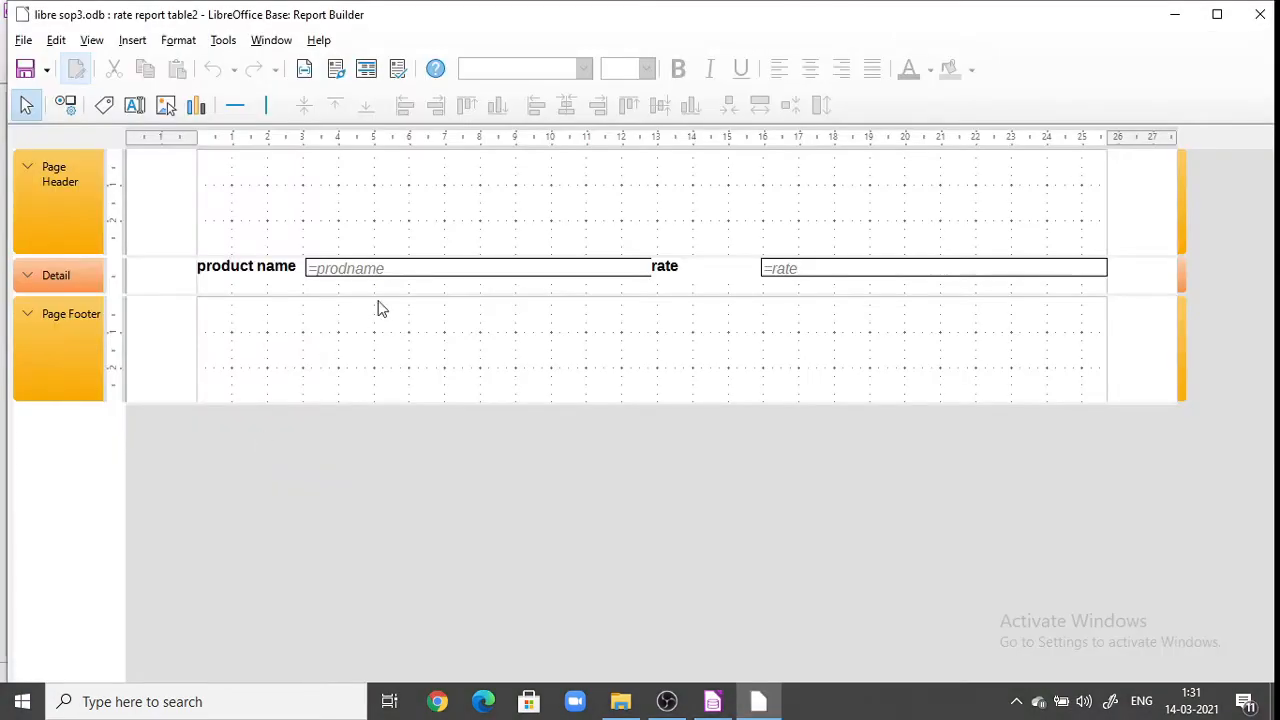
click(785, 272)
right_click(786, 279)
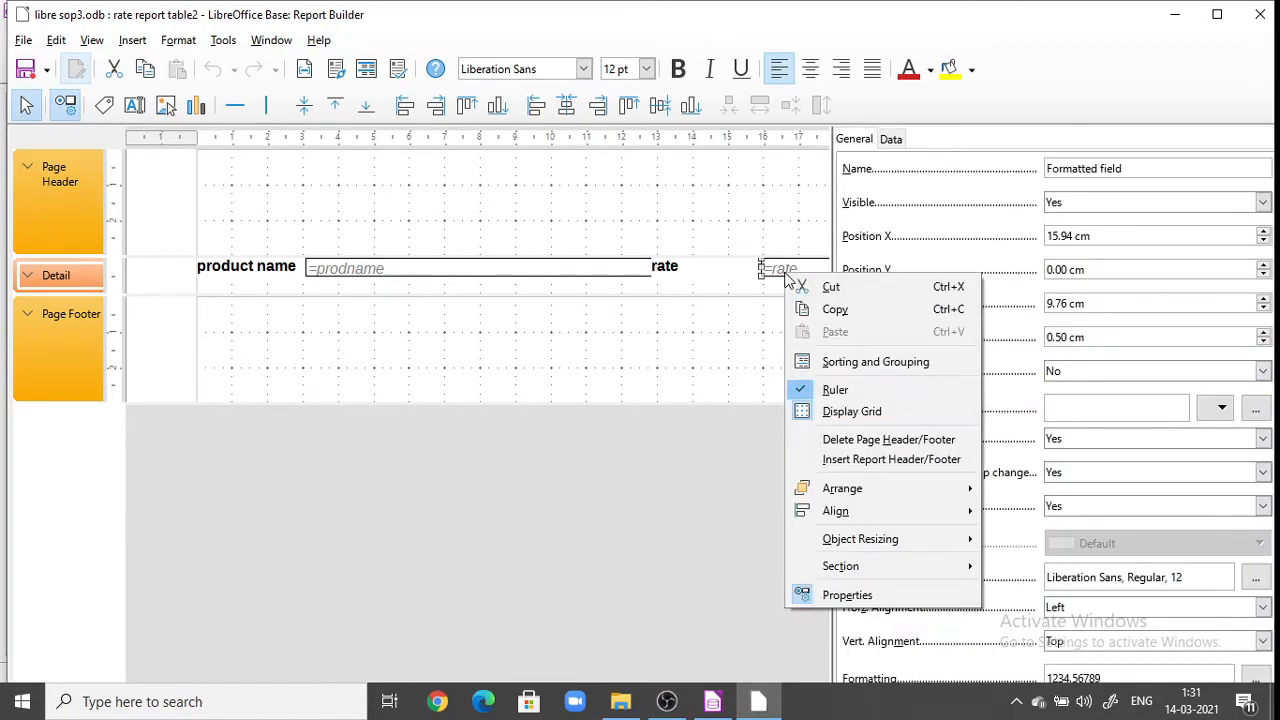
click(840, 364)
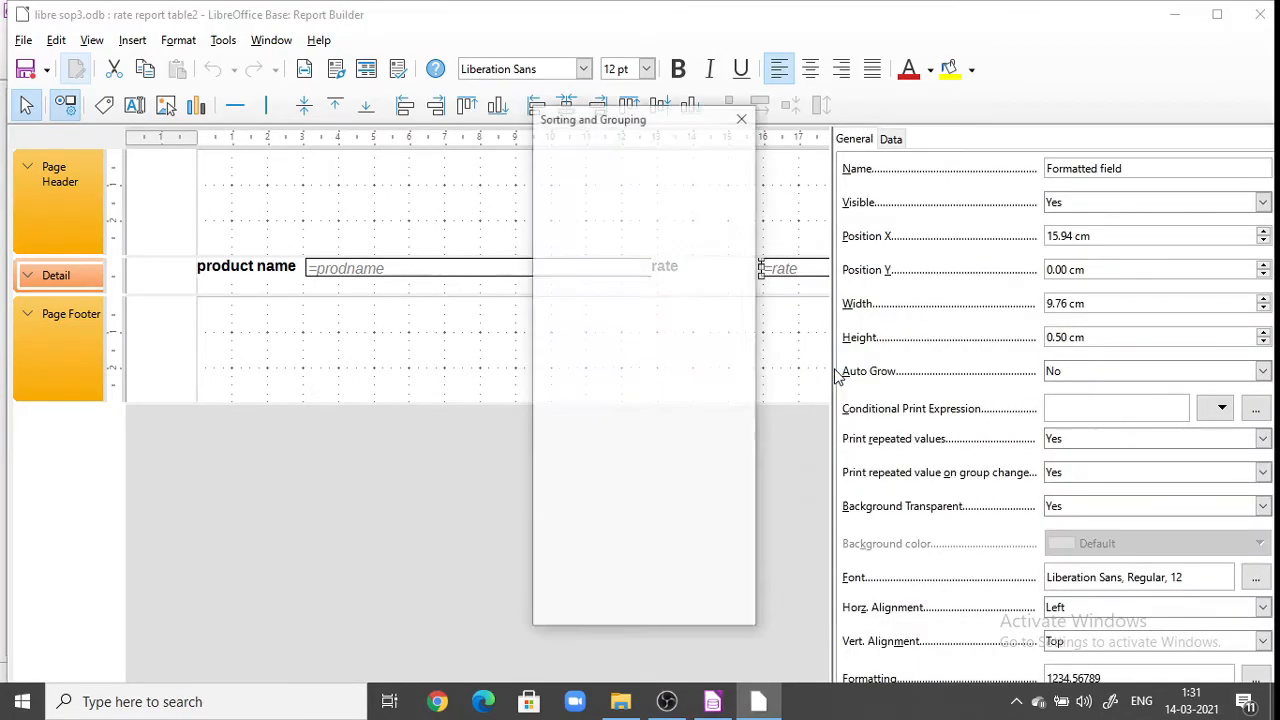
Step: Add rate as a group field with Descending sorting and save the report design
click(679, 199)
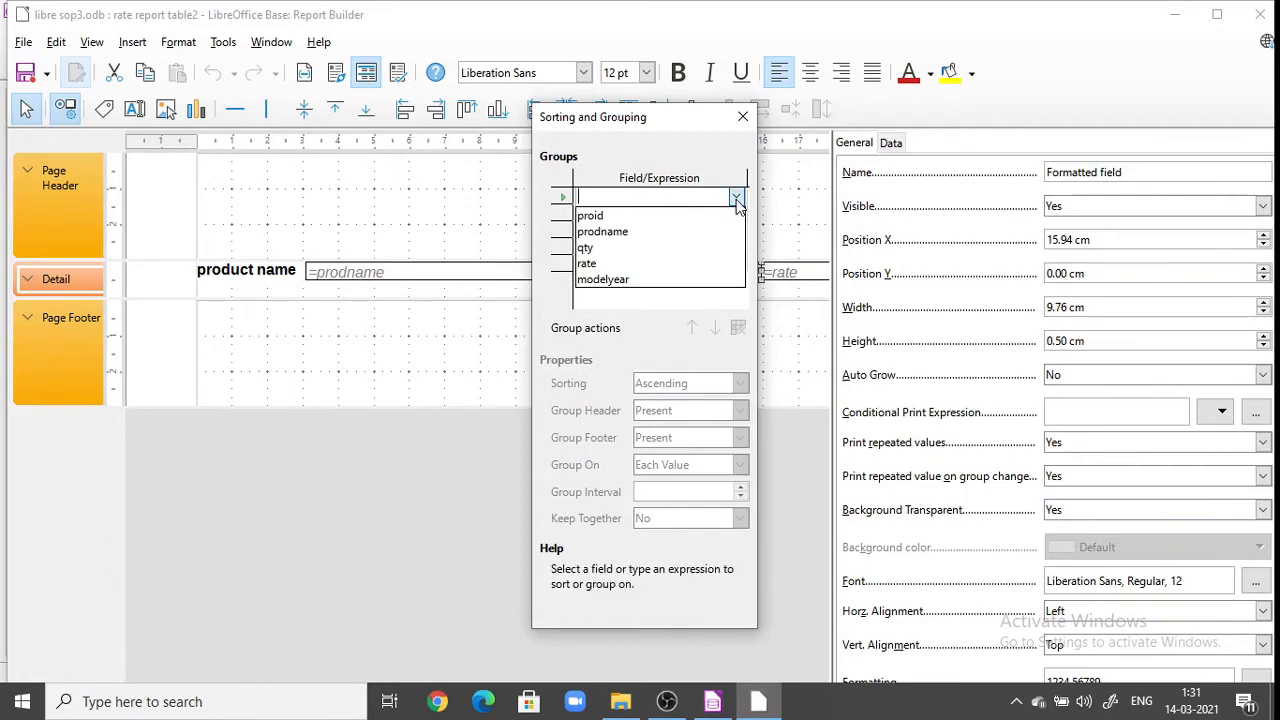
click(697, 264)
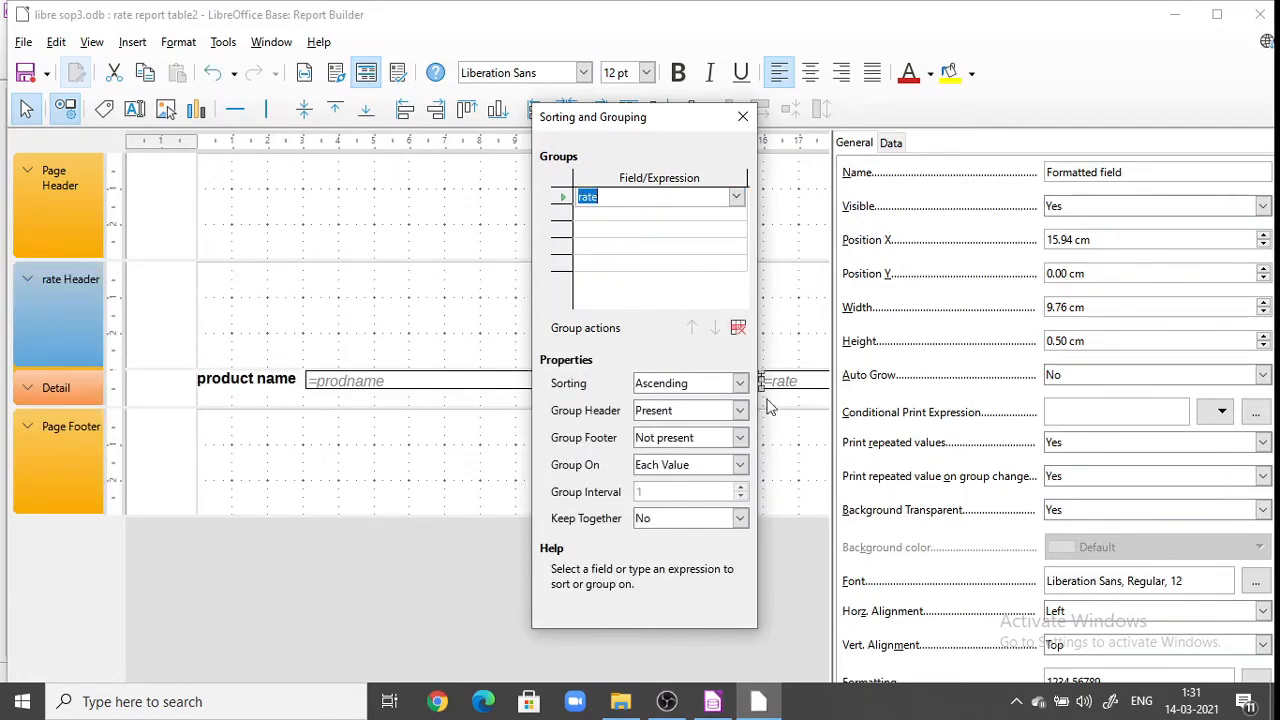
click(741, 387)
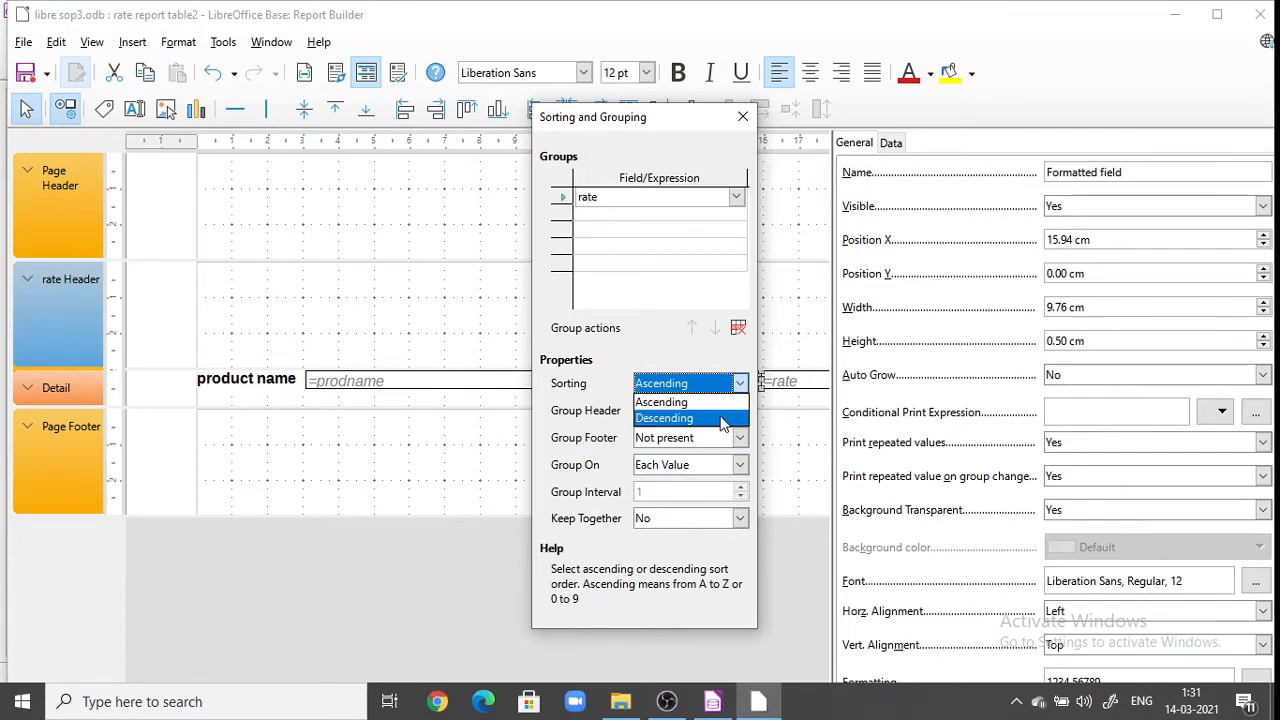
click(726, 418)
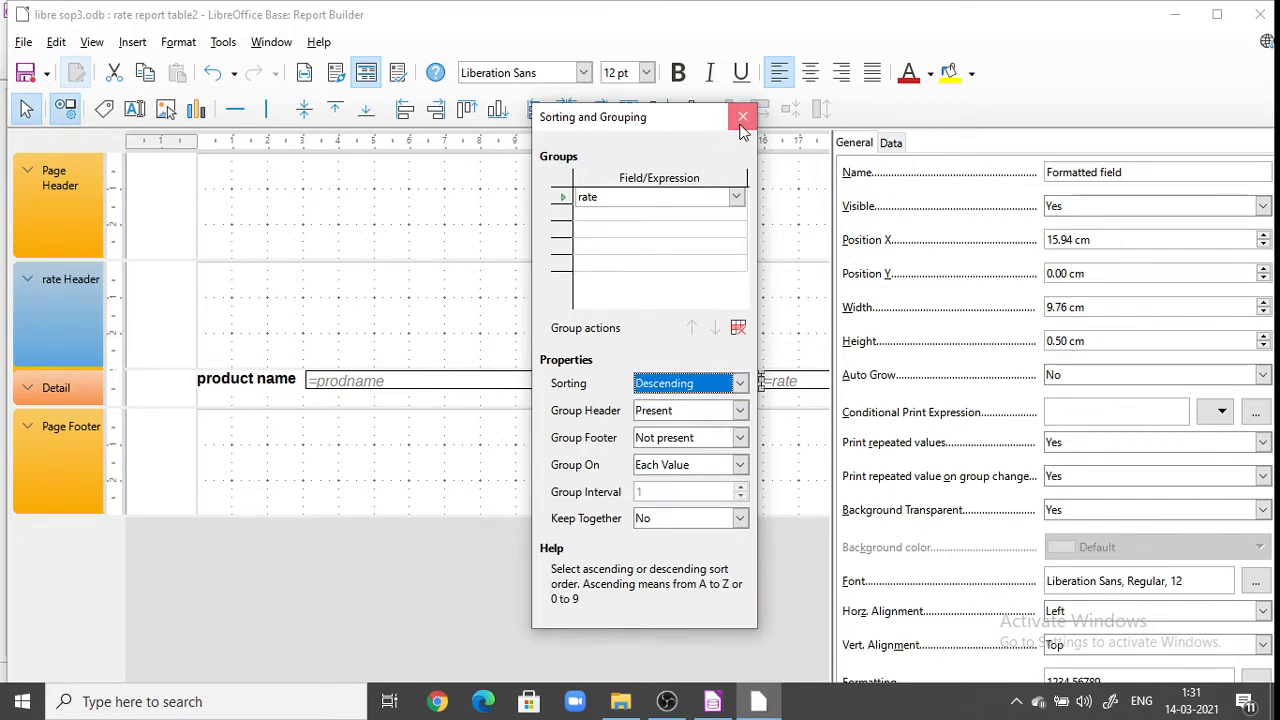
click(741, 118)
click(27, 78)
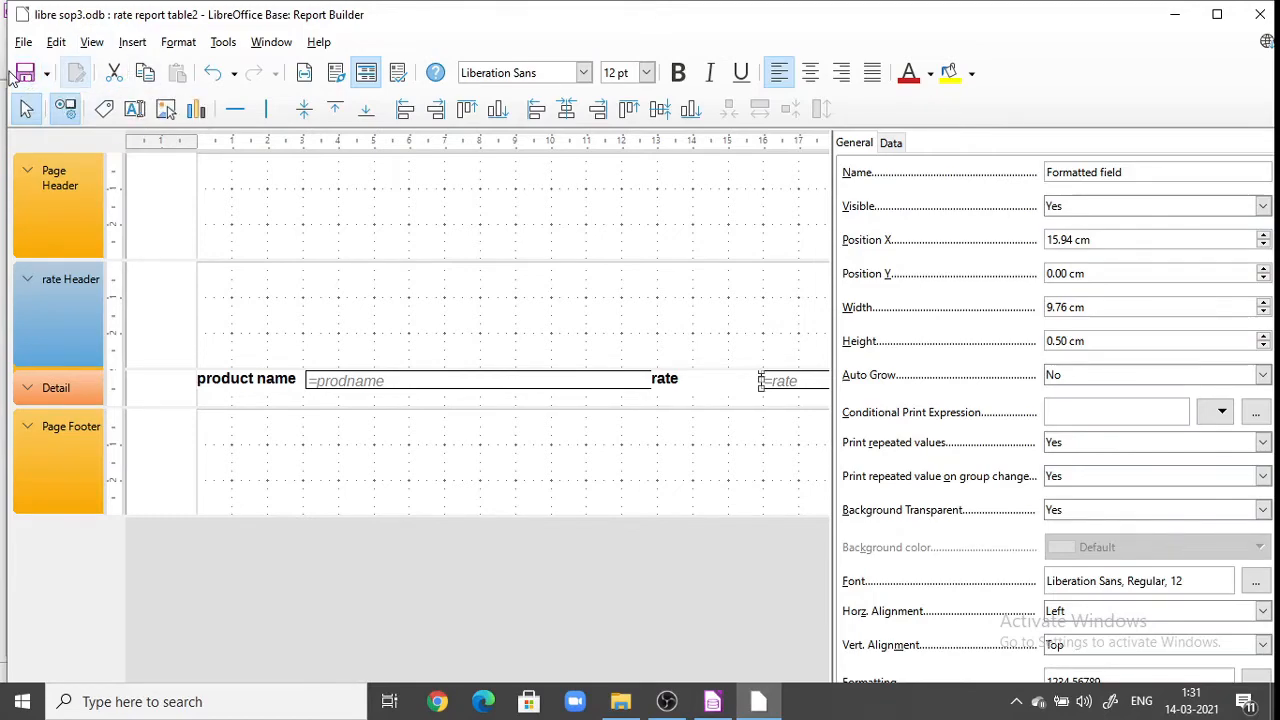
Step: Execute the edited rate report, review its pages, and close the output and the report design
click(397, 73)
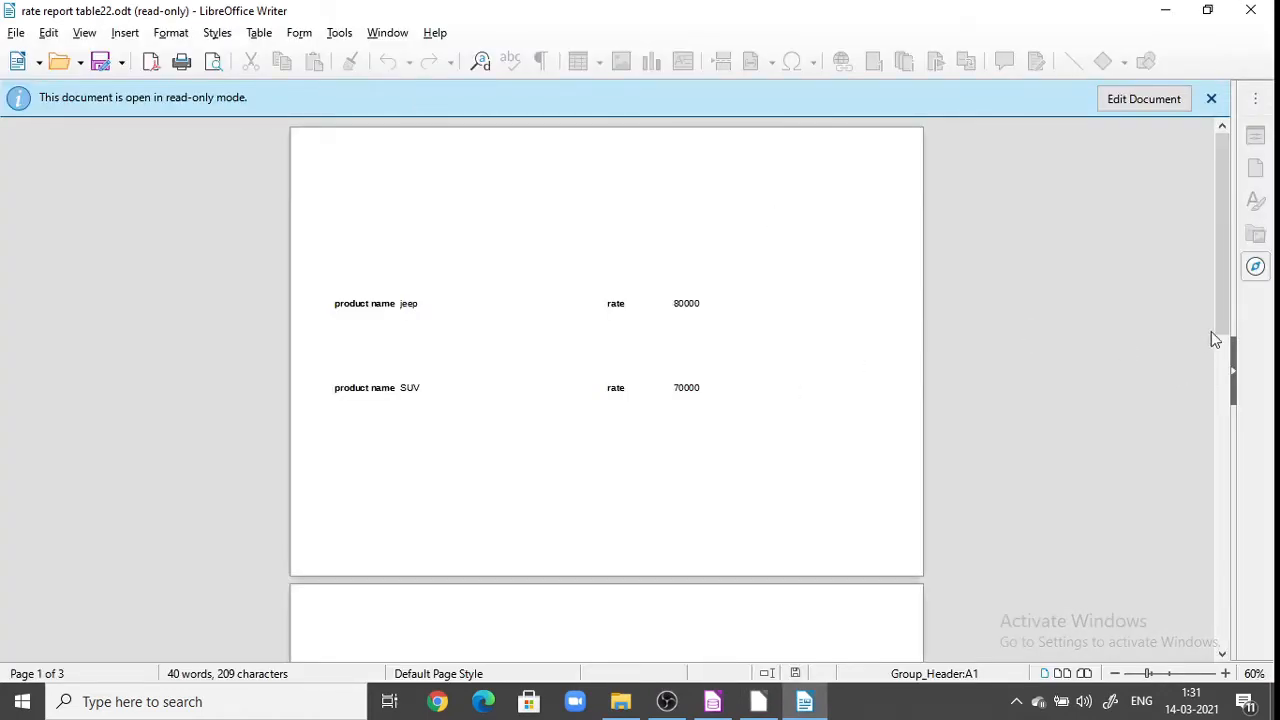
drag(1219, 305, 1173, 99)
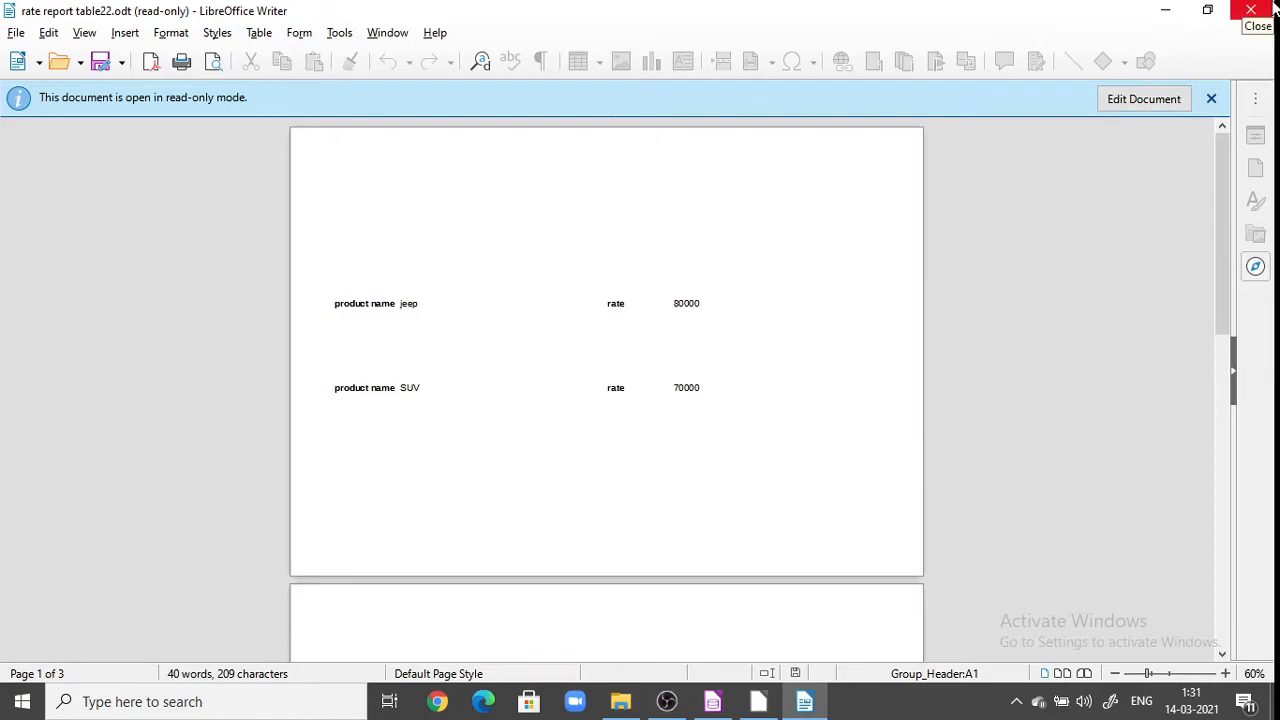
click(1274, 8)
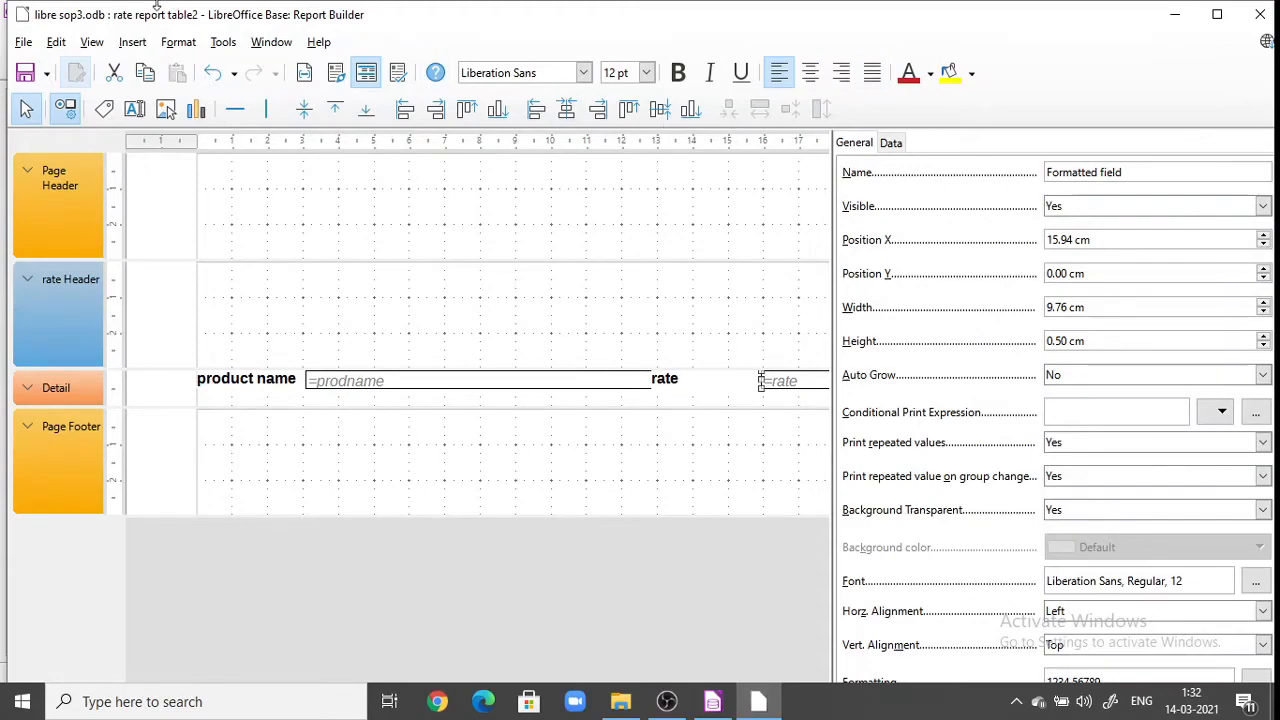
click(1262, 16)
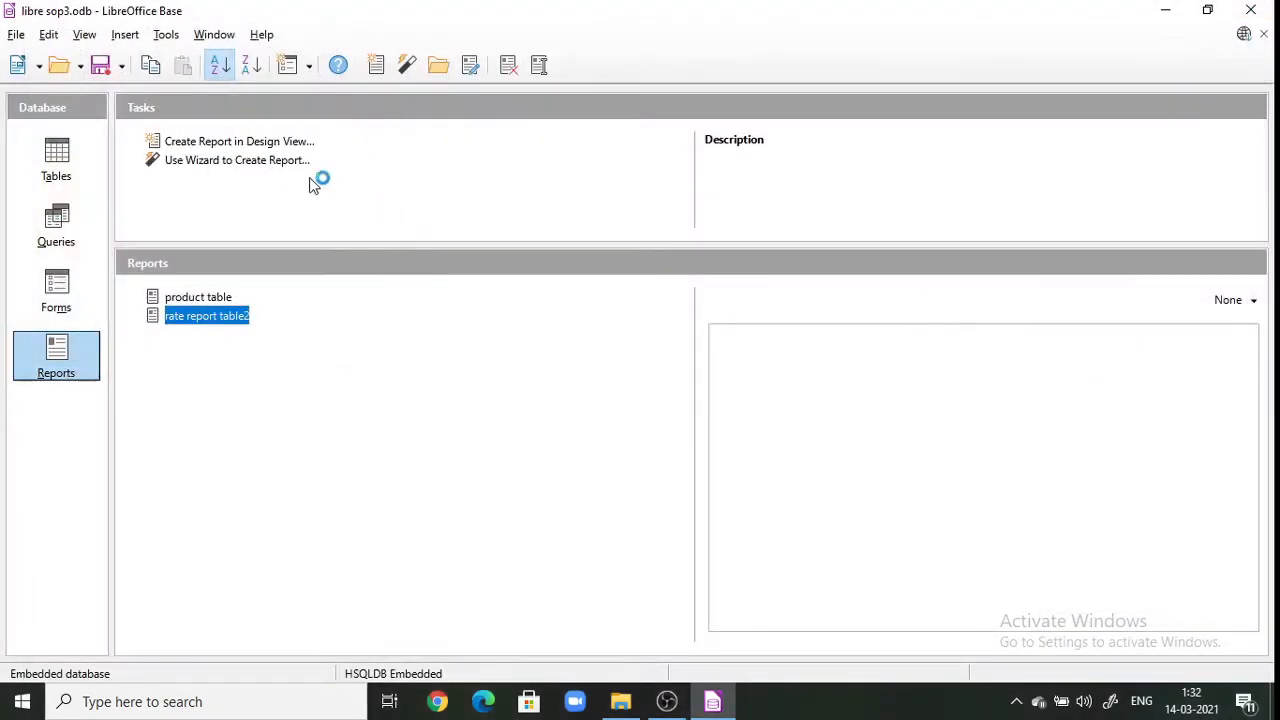
Step: Start a third report with the Report Wizard, using Table: product table as its source
click(259, 162)
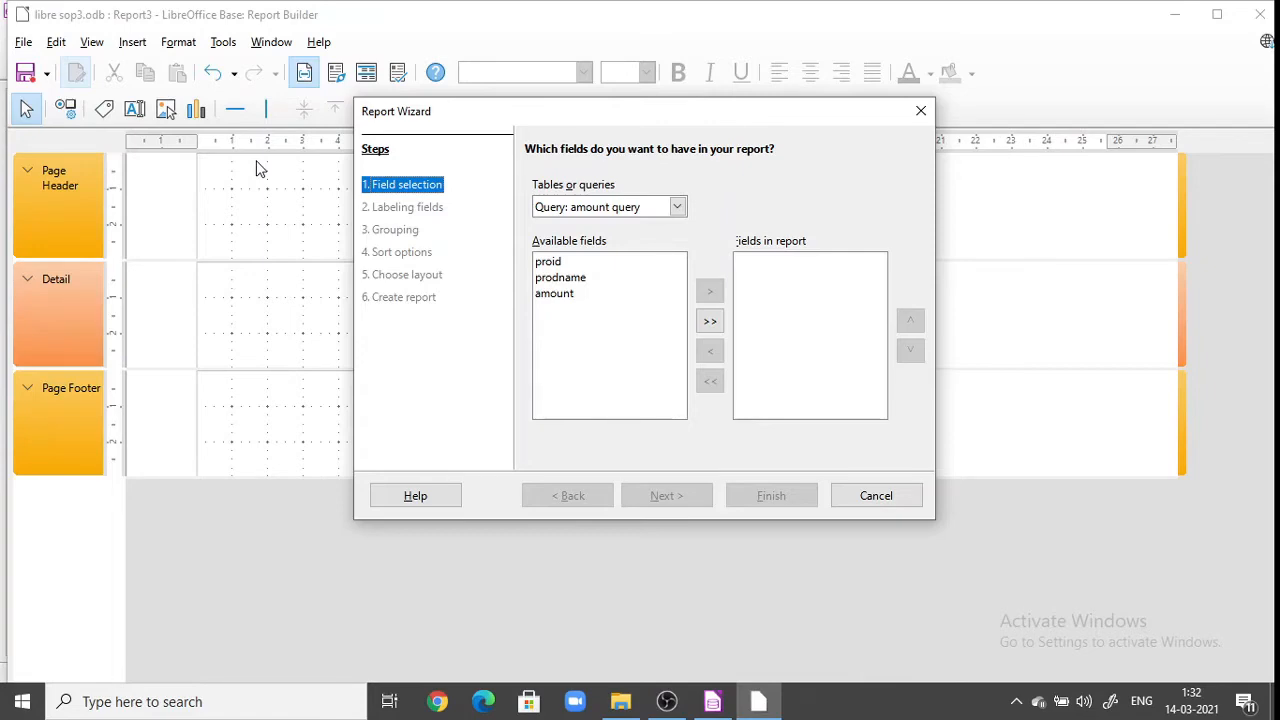
click(677, 207)
click(663, 242)
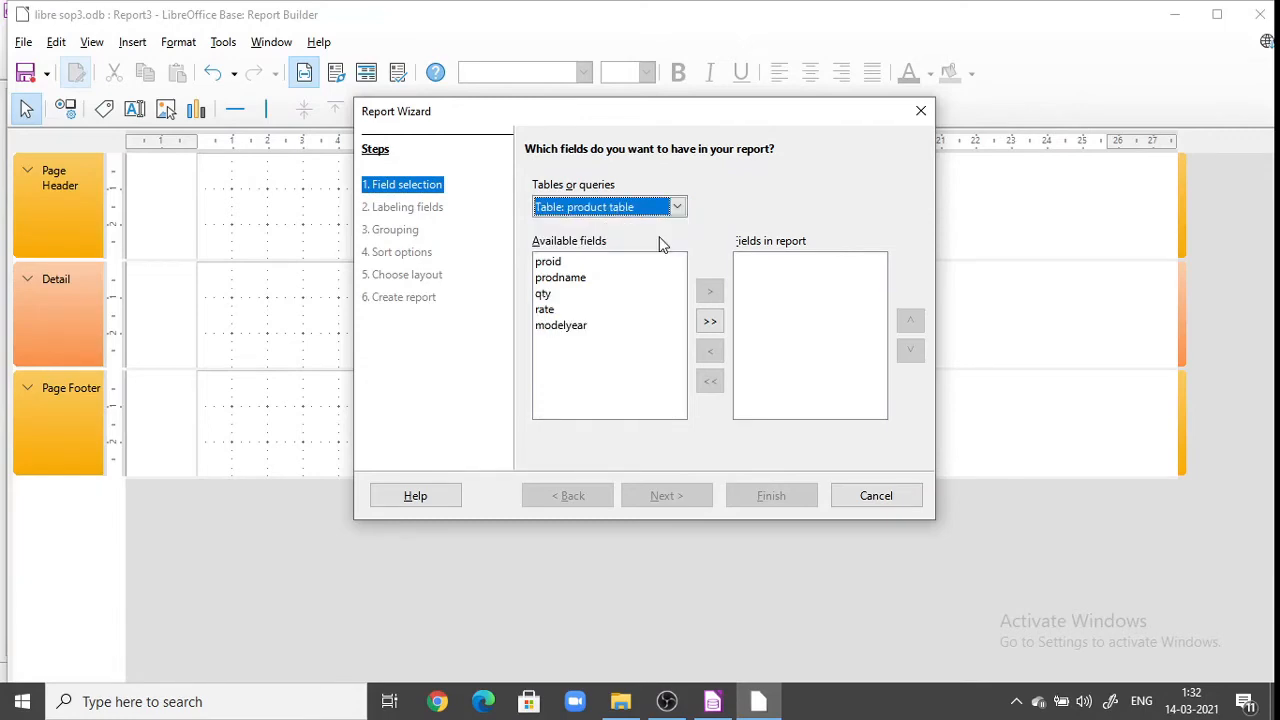
Step: Include the prodname and modelyear fields in the report, in that order, and continue to field labeling
click(576, 279)
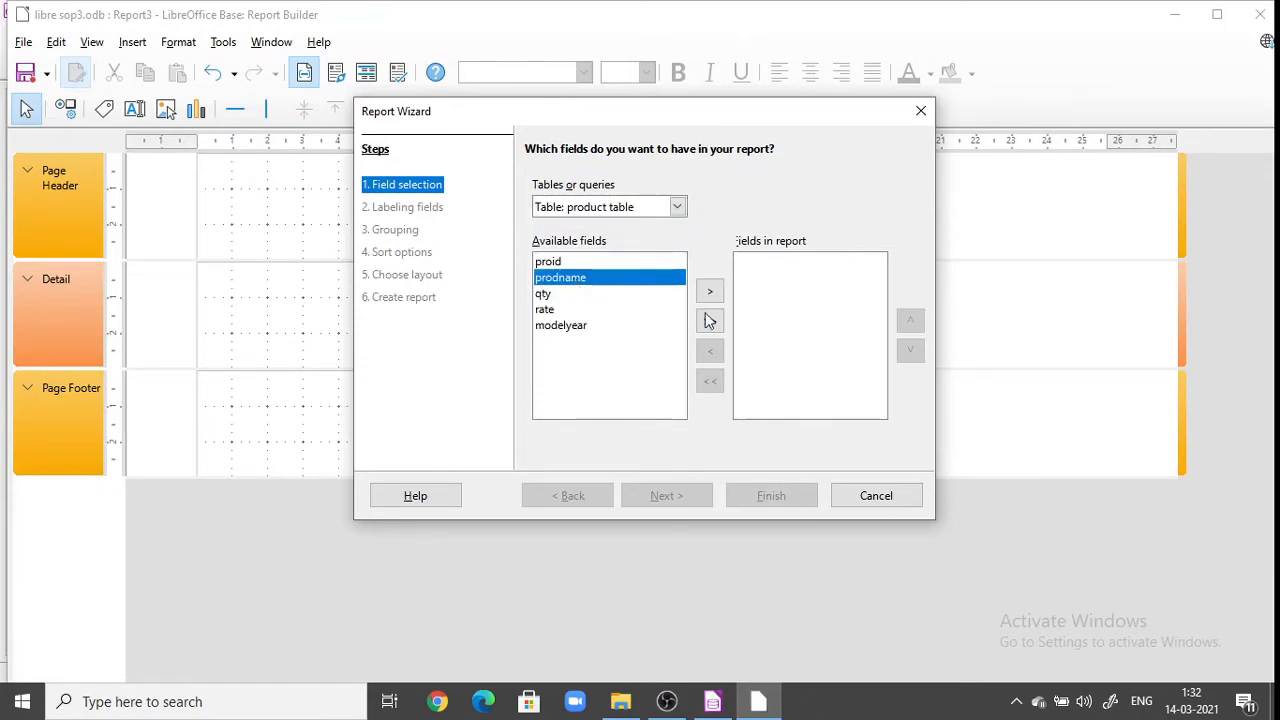
click(712, 294)
click(614, 310)
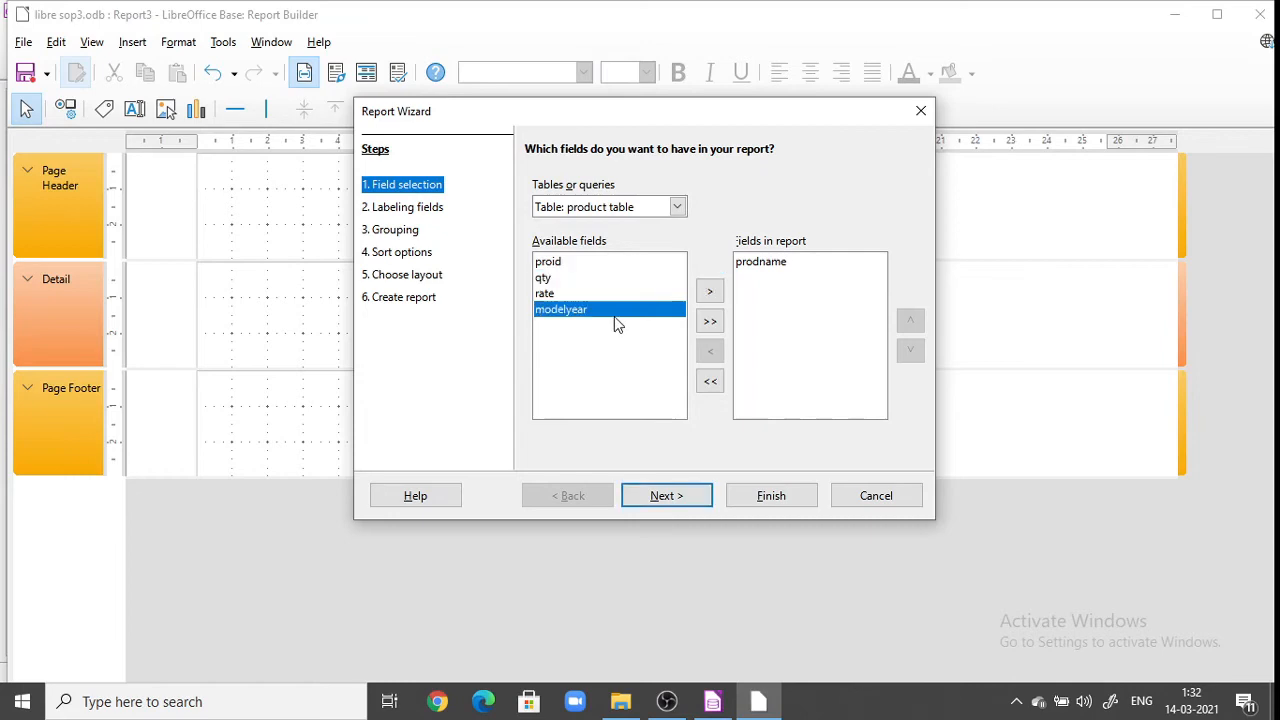
click(710, 292)
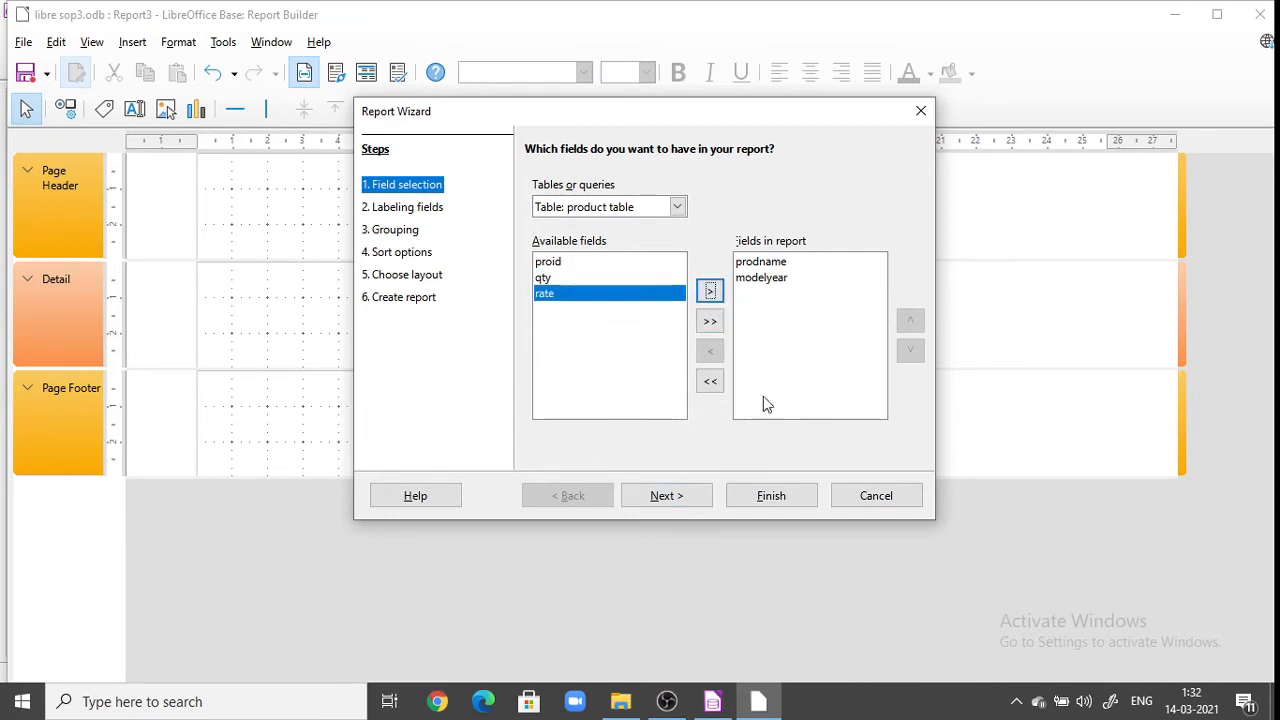
click(683, 494)
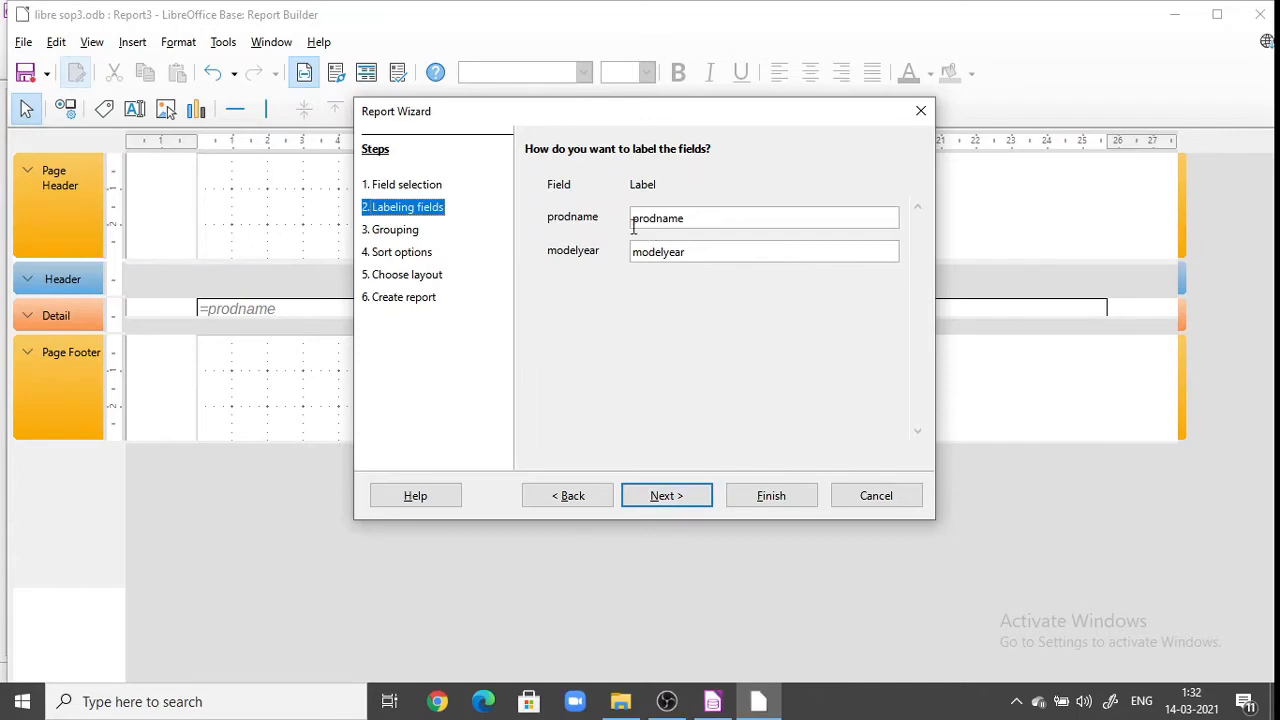
Step: Keep the default field labels without grouping levels and sort the report by modelyear in ascending order
click(655, 497)
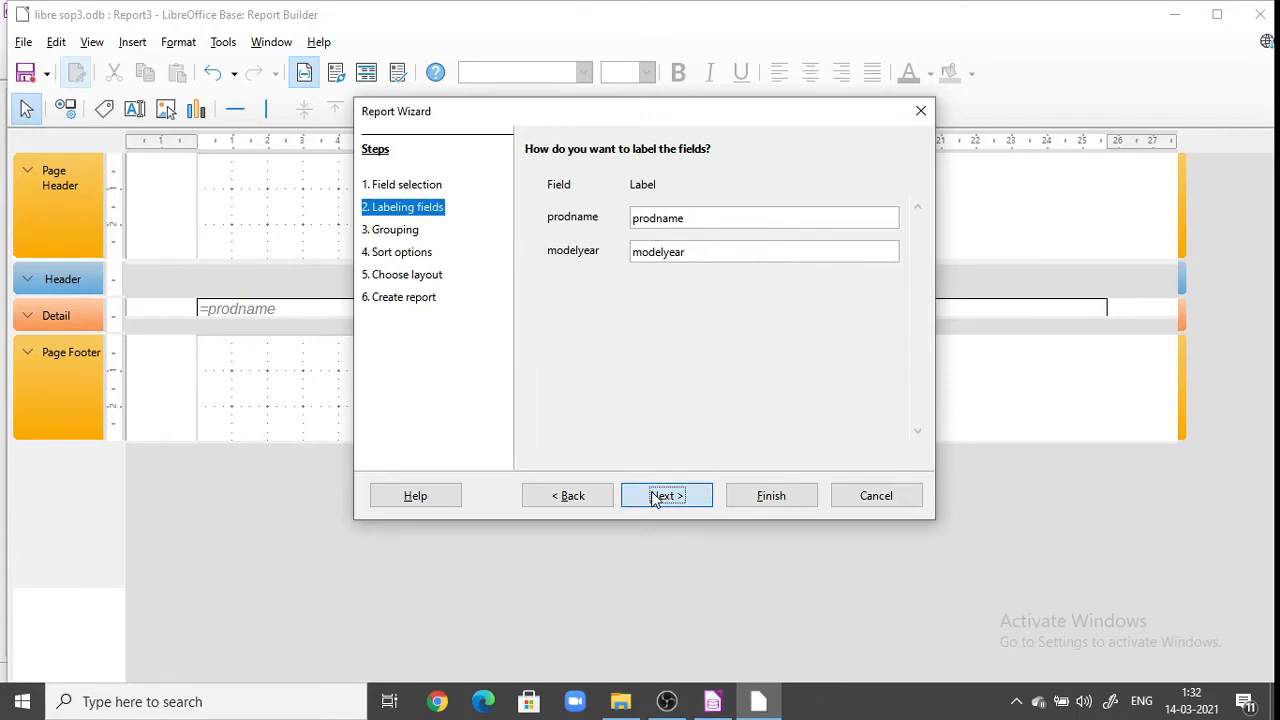
click(655, 497)
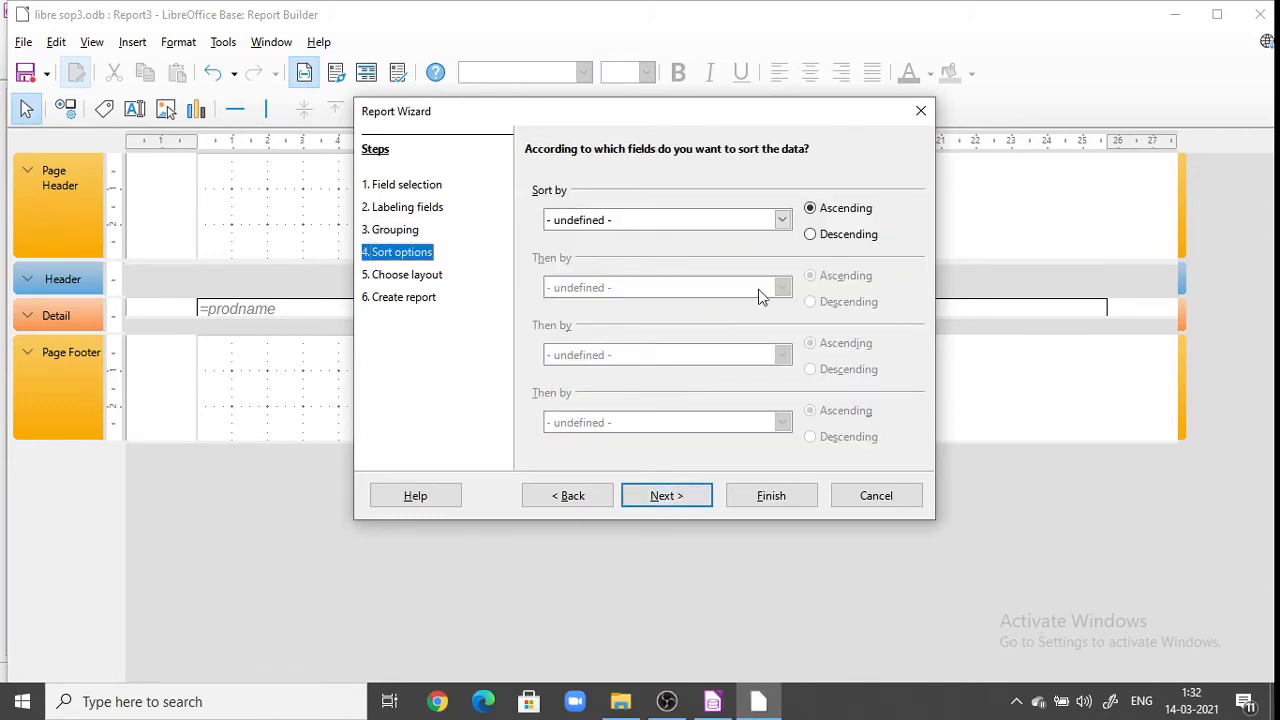
click(782, 221)
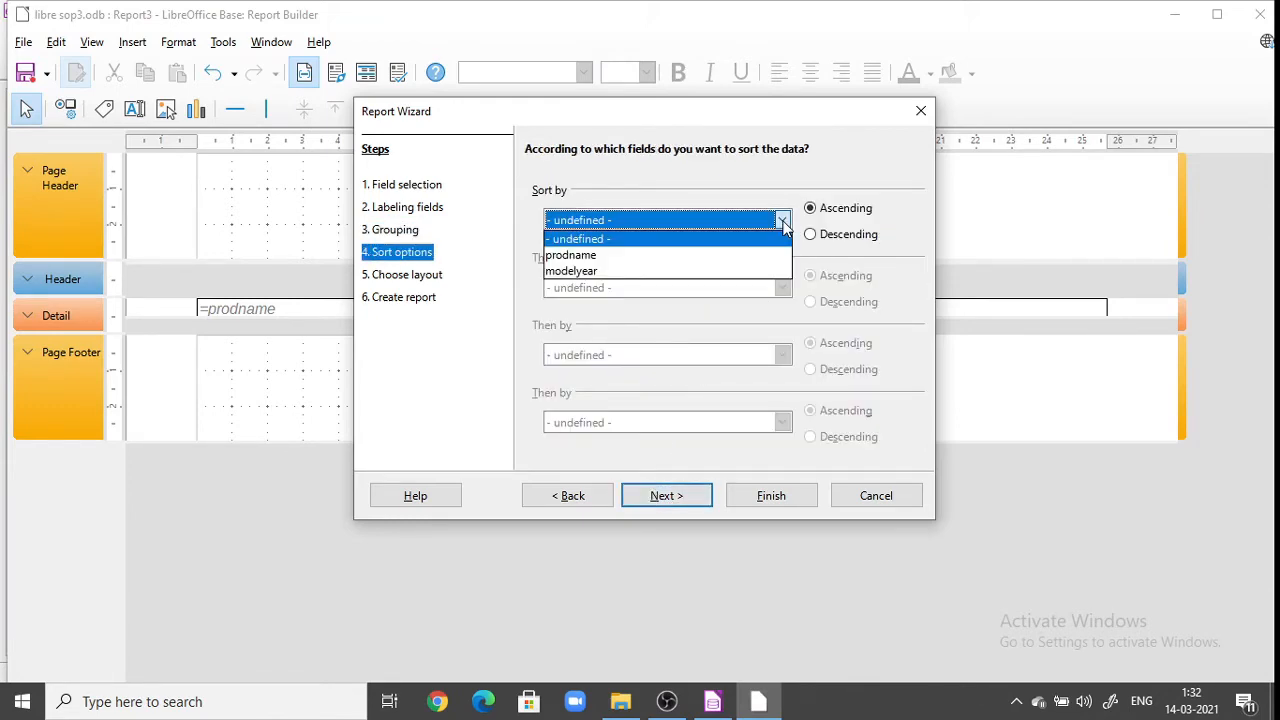
click(722, 271)
click(816, 210)
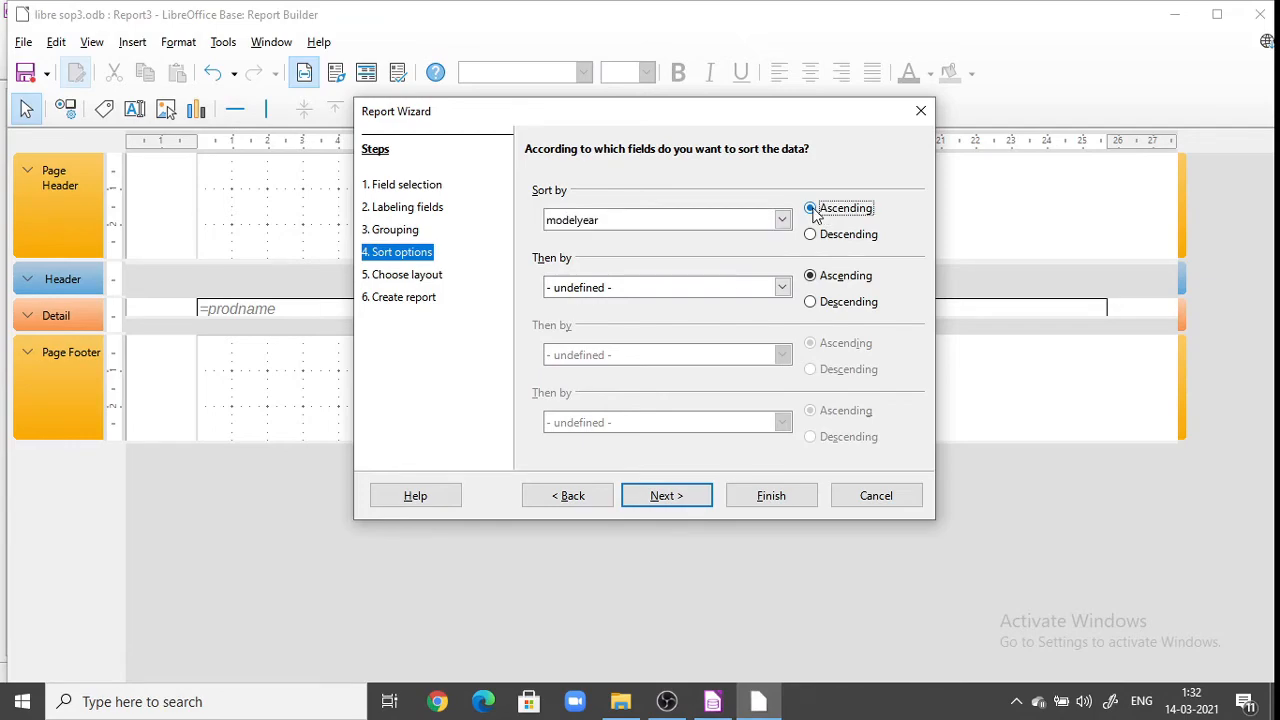
click(662, 496)
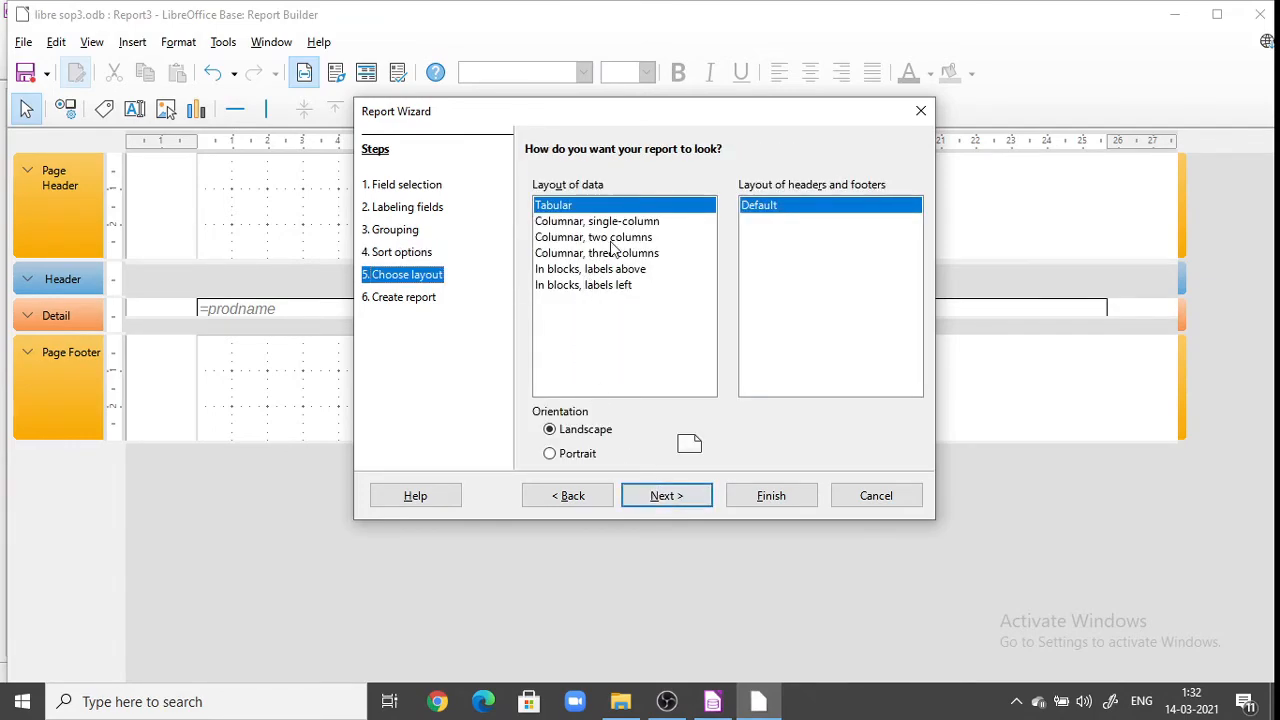
Step: Give the report the "Columnar, two columns" layout and choose Modify report layout as the follow-up to its creation
click(608, 239)
click(671, 500)
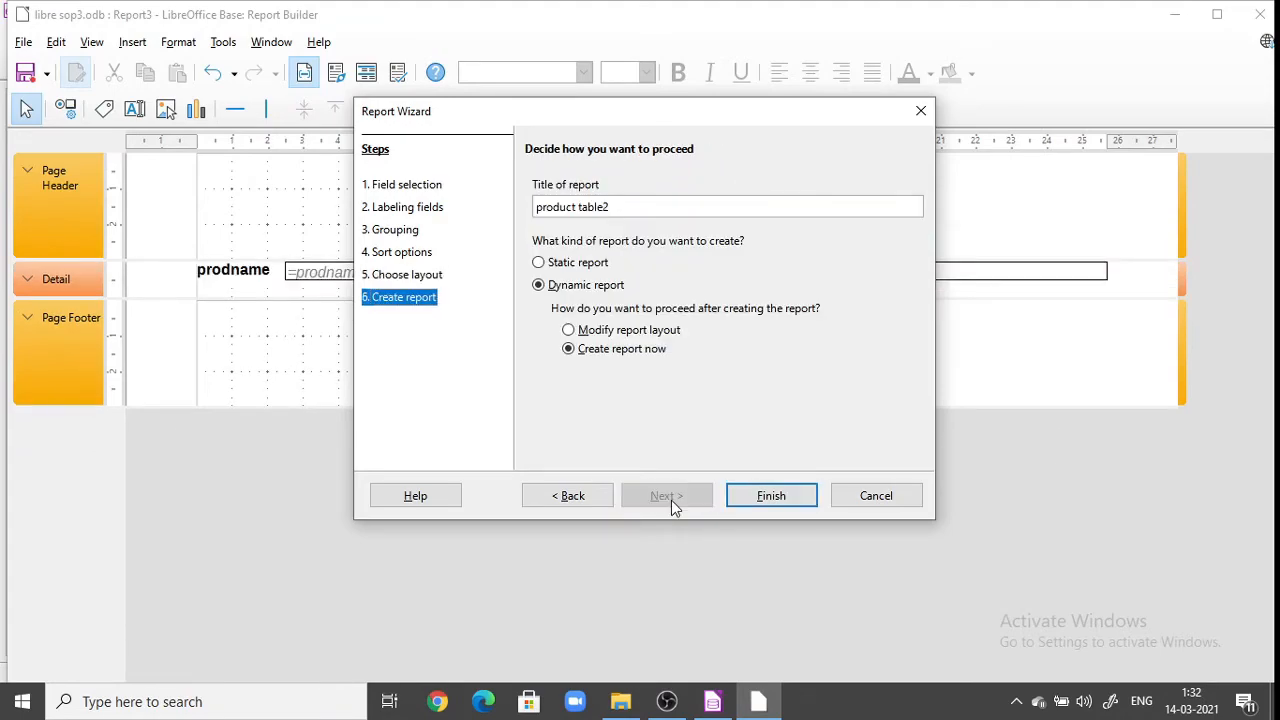
click(569, 338)
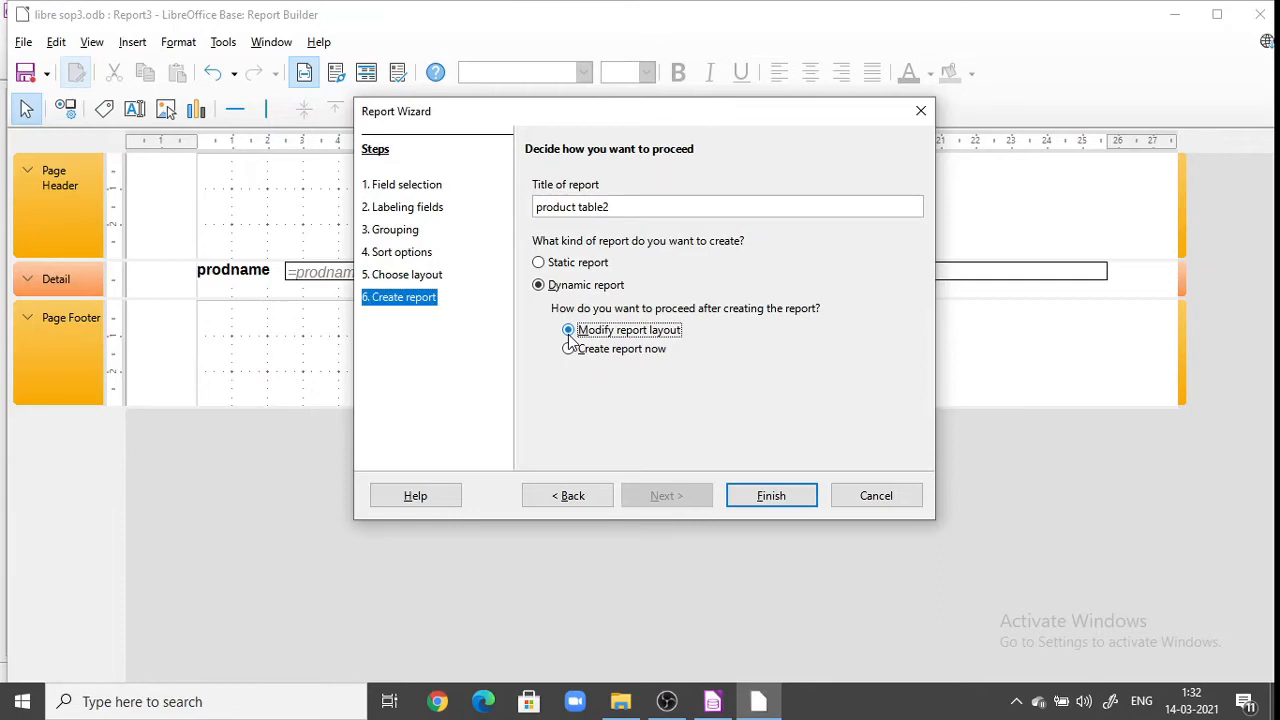
Step: Title the report "model year table", finish the wizard and dismiss the list of fields to add
click(578, 207)
key(BackSpace)
key(BackSpace)
key(BackSpace)
key(BackSpace)
key(BackSpace)
key(BackSpace)
key(BackSpace)
key(BackSpace)
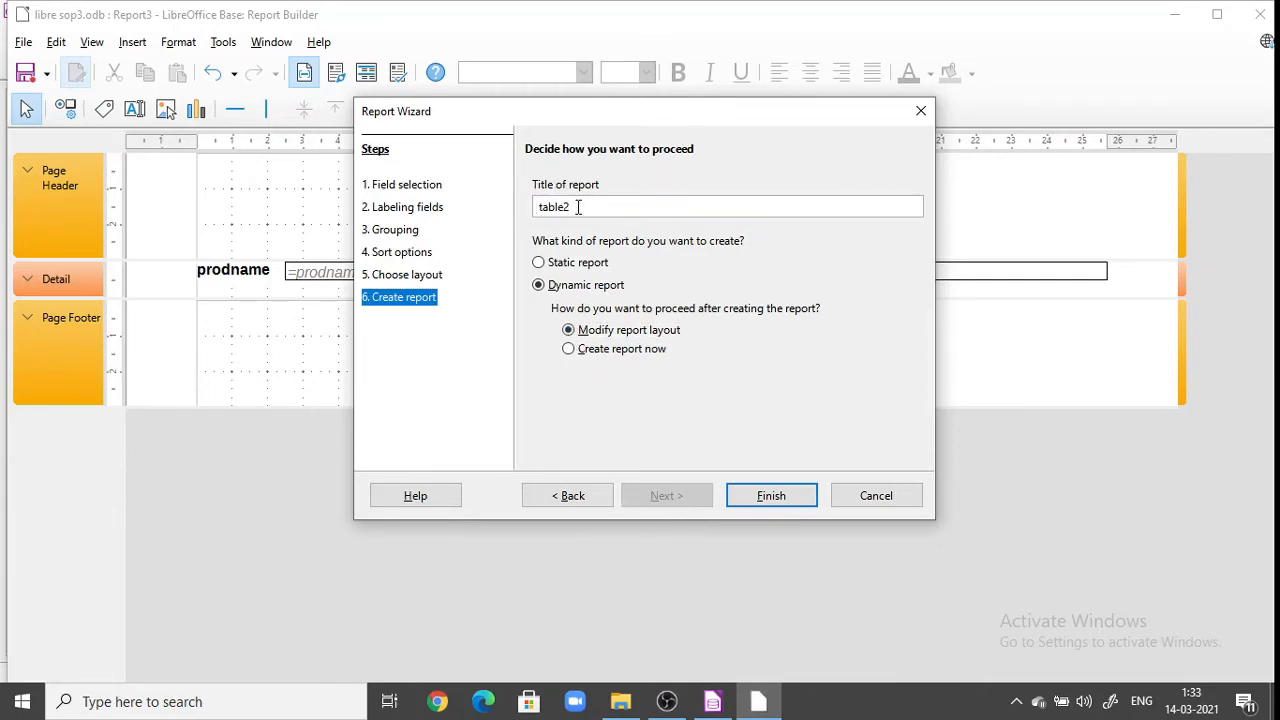
text(model year)
click(766, 503)
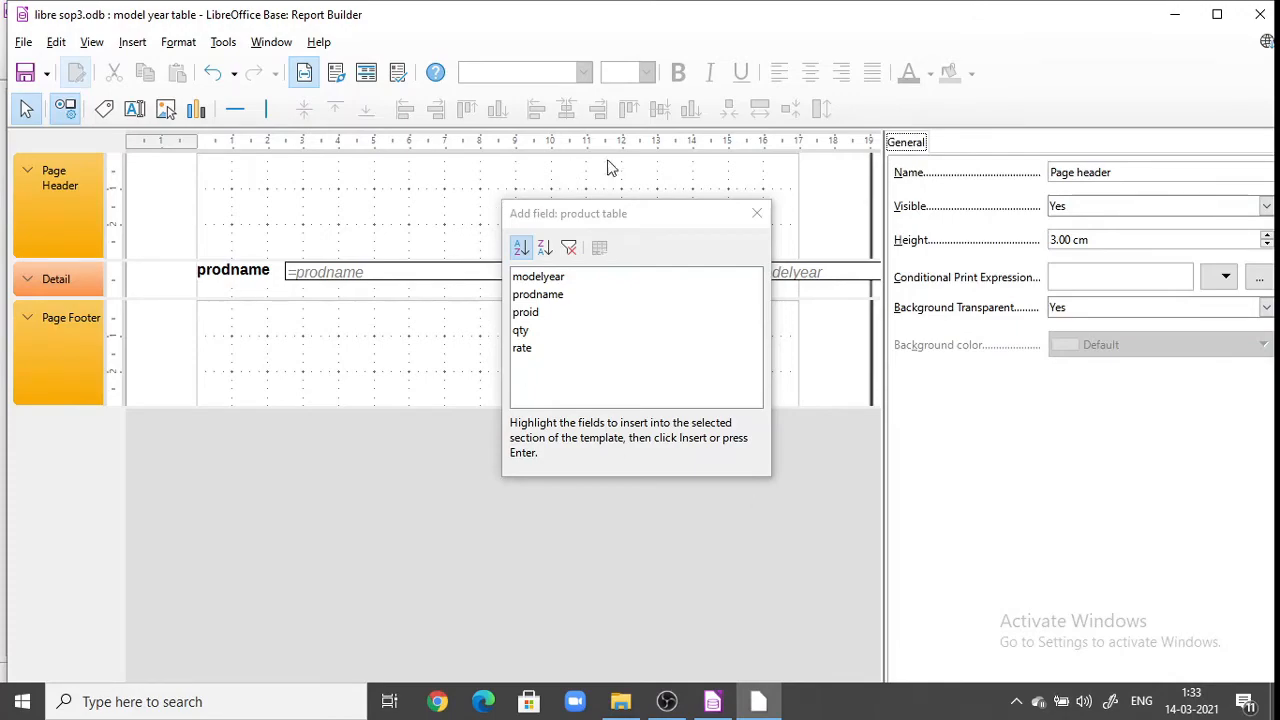
click(762, 214)
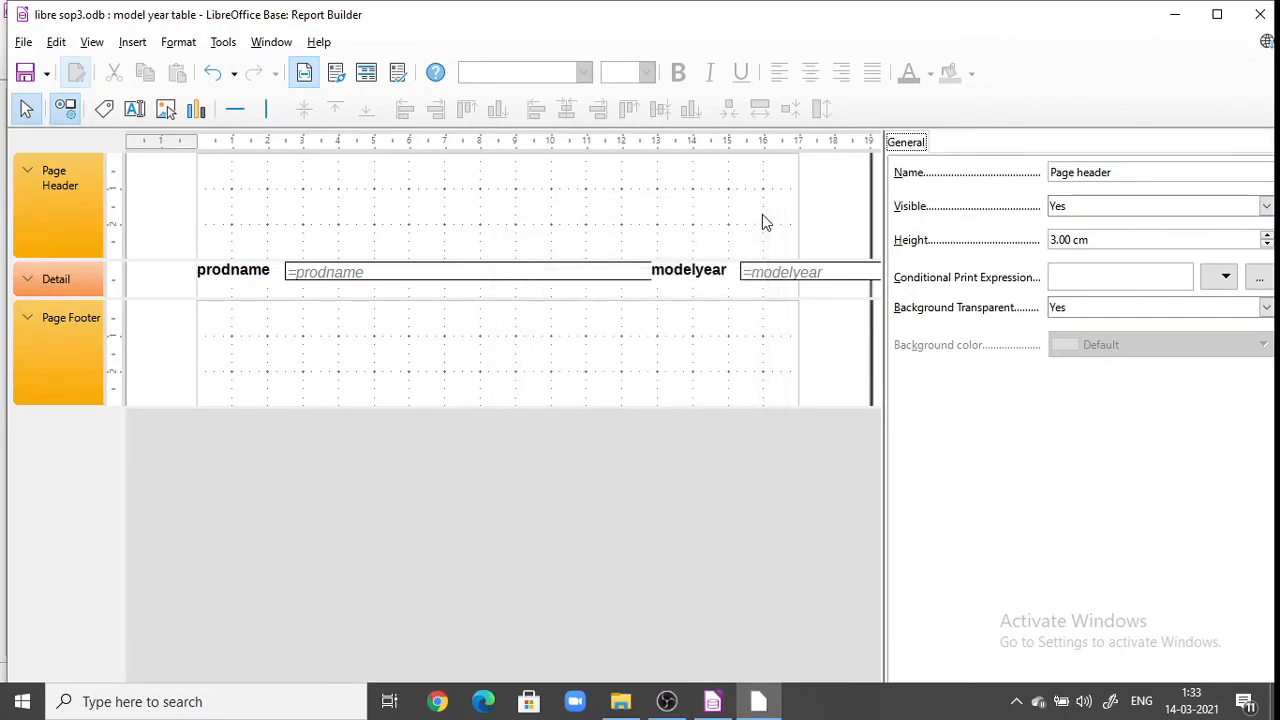
Step: Group the report by the modelyear field with ascending sorting and save the report design
click(762, 272)
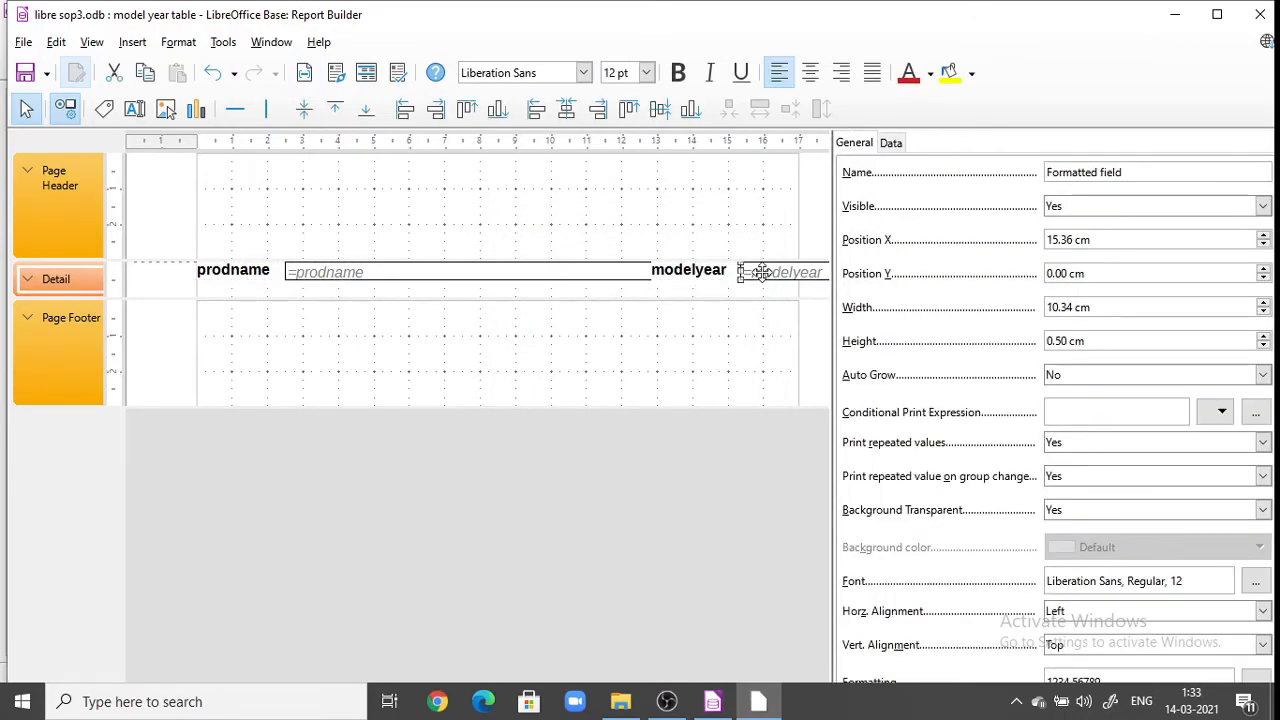
right_click(762, 272)
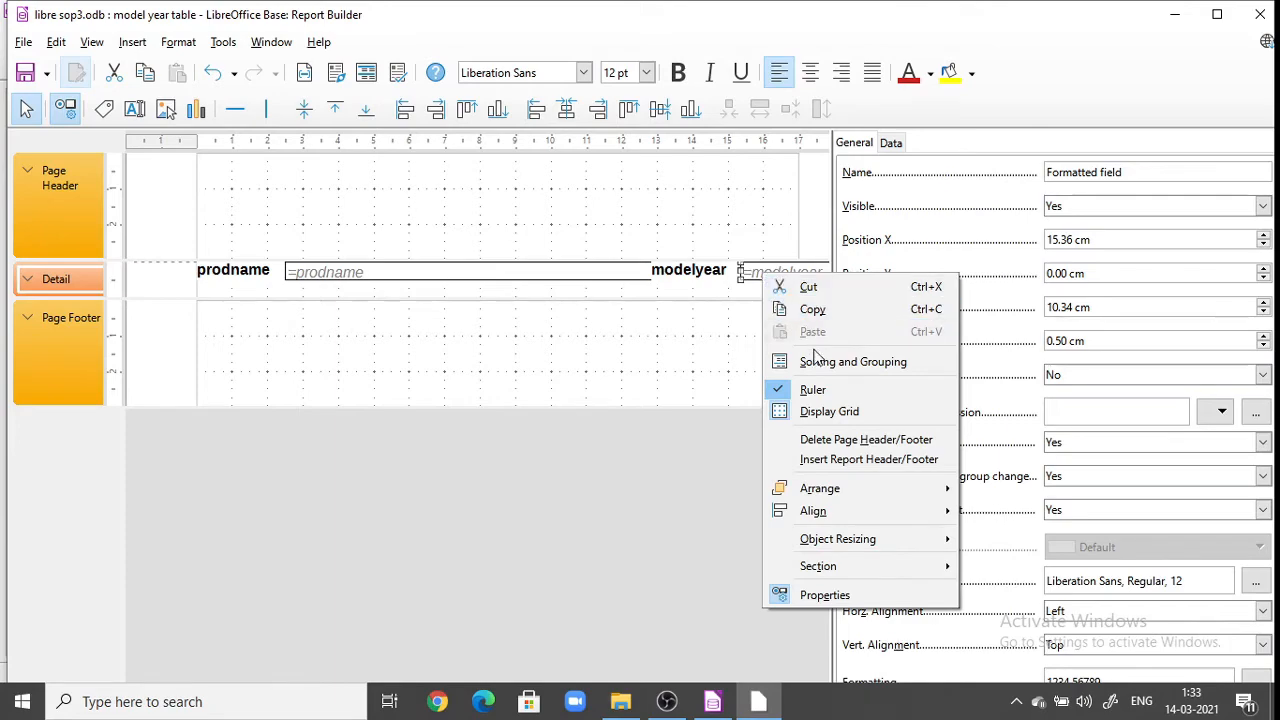
click(815, 364)
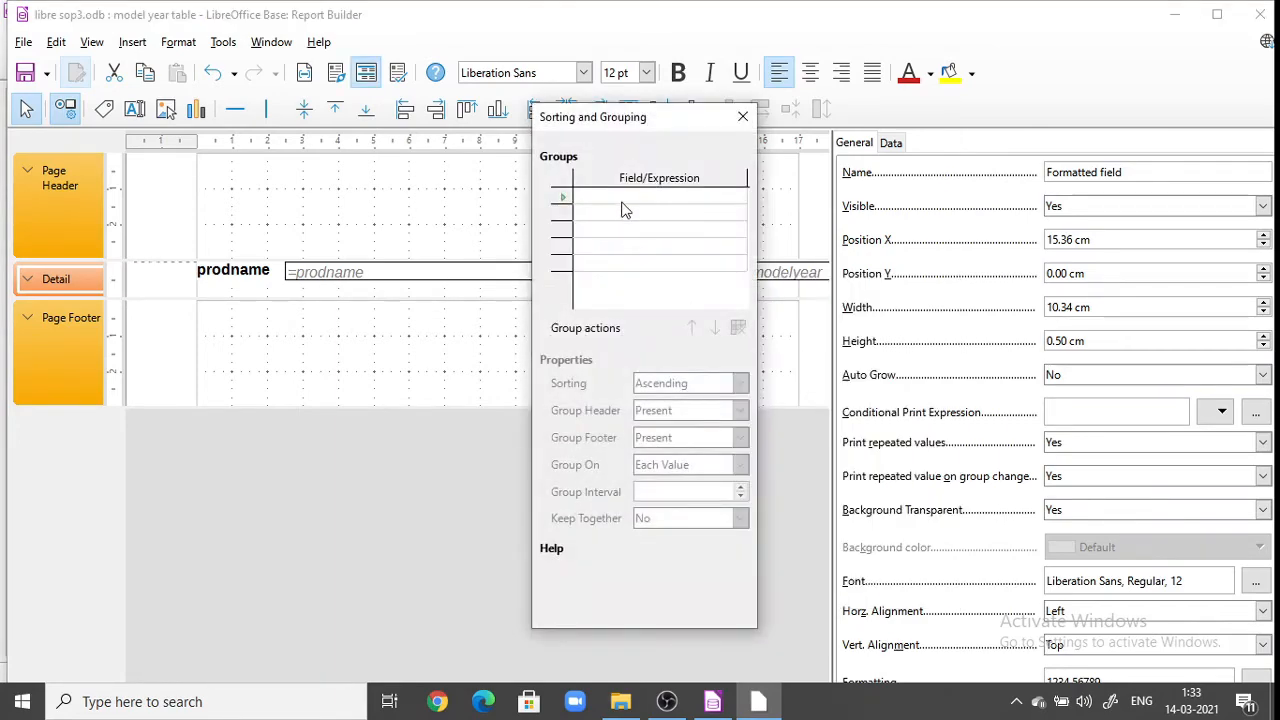
click(634, 196)
click(735, 197)
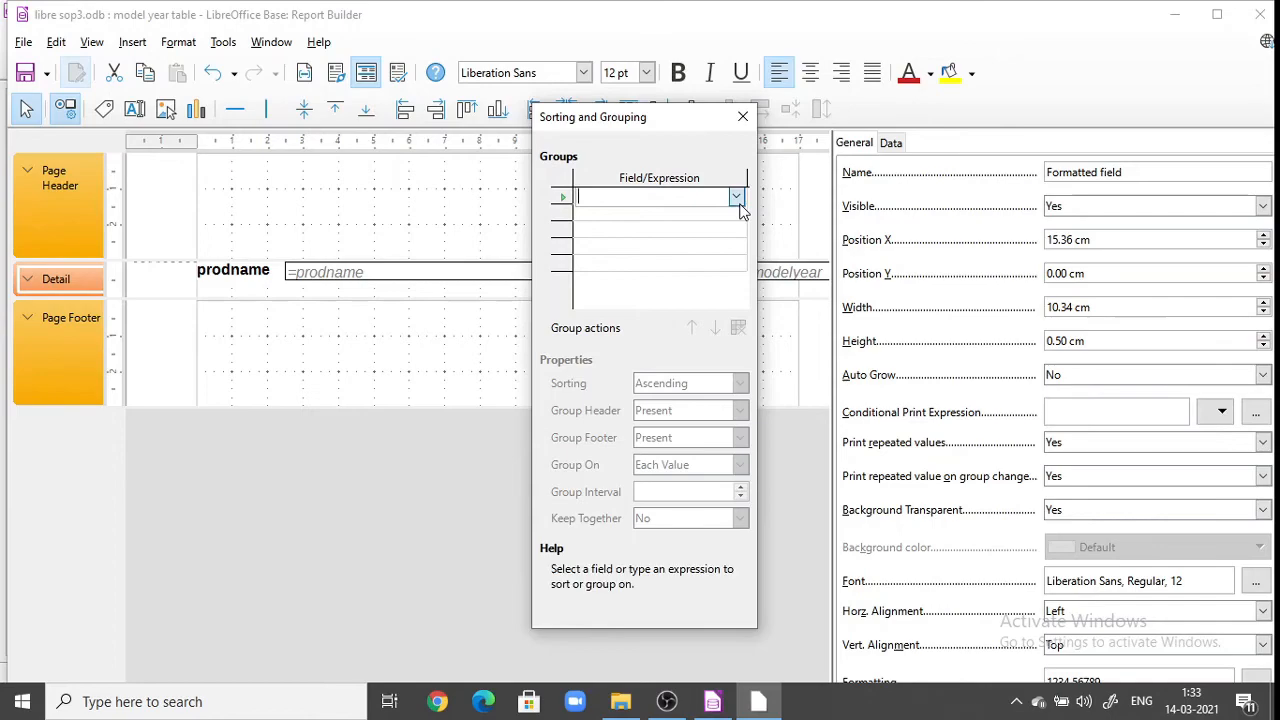
click(689, 279)
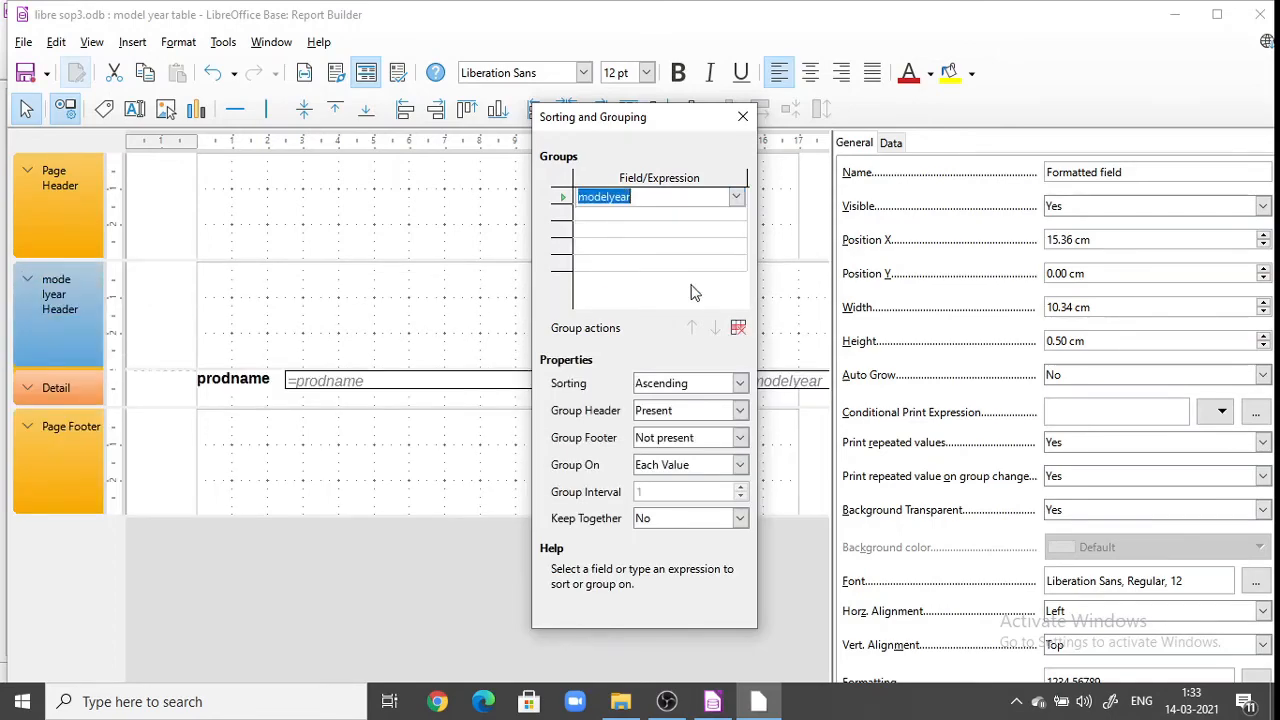
click(740, 384)
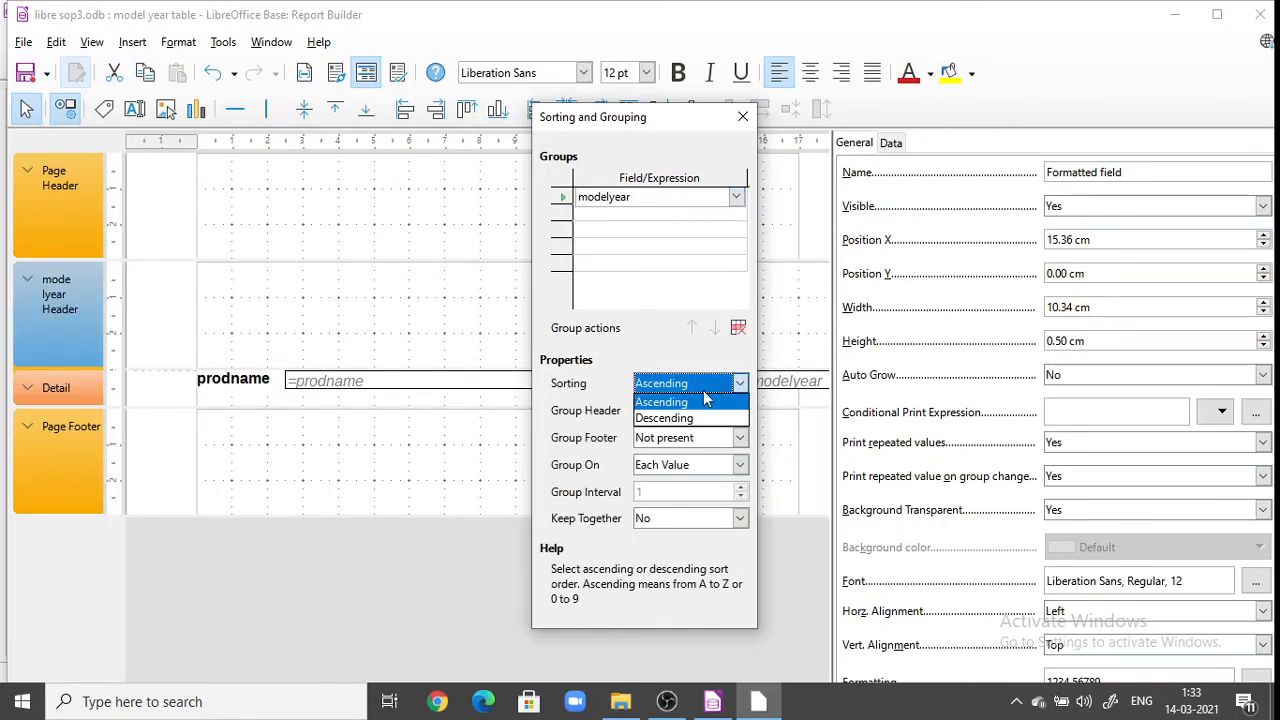
click(700, 399)
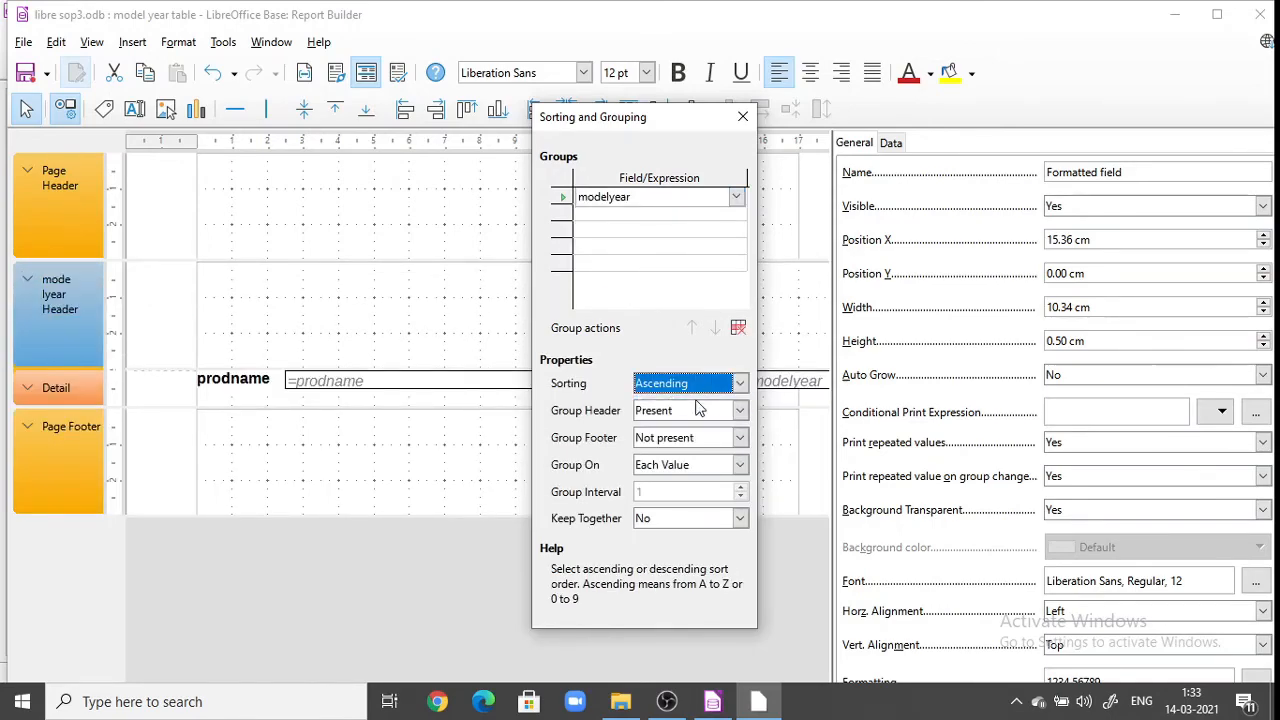
click(743, 117)
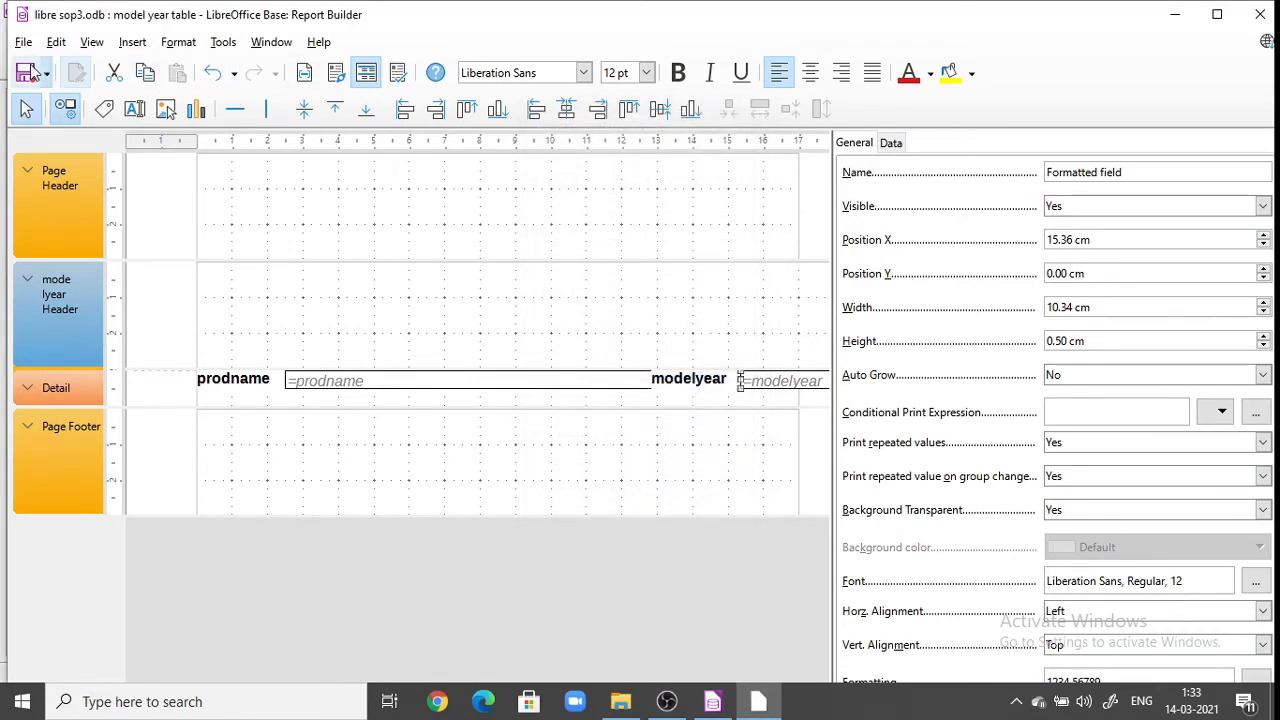
click(25, 78)
Step: Turn off background transparency for the modelyear label in the Detail section and set its background color to Dark Red 2
click(688, 384)
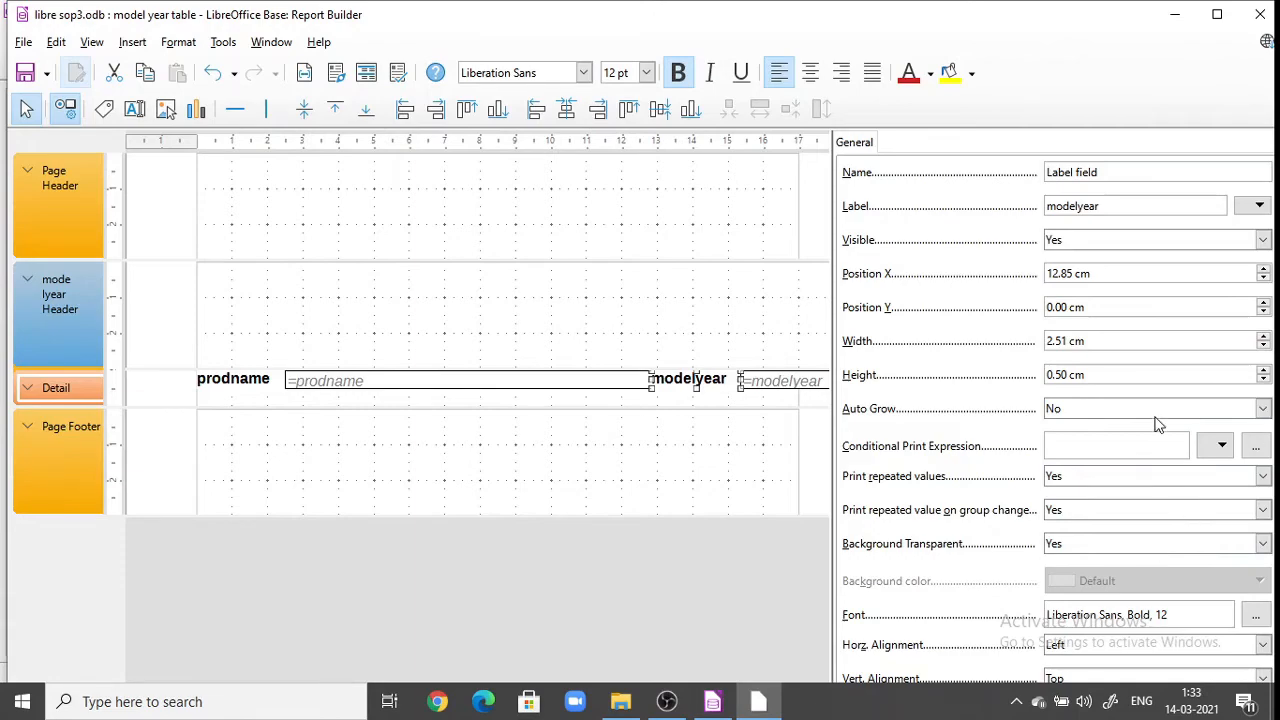
click(1265, 302)
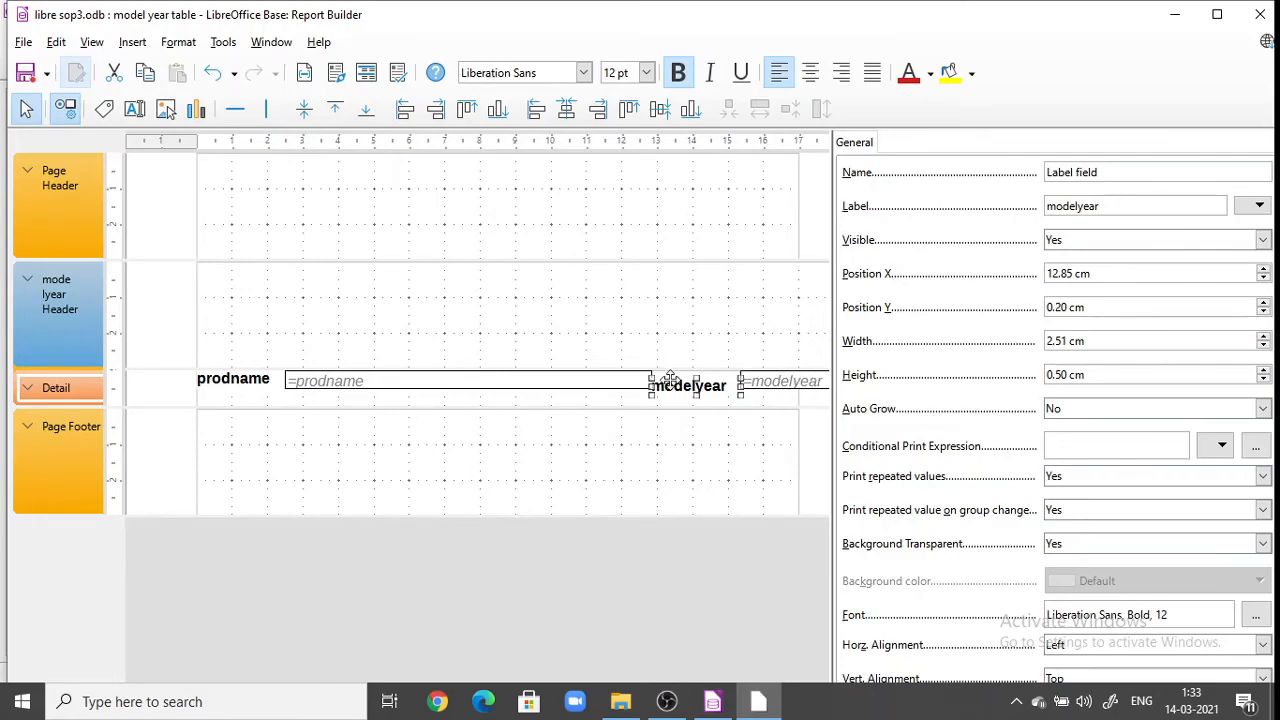
drag(668, 381, 670, 370)
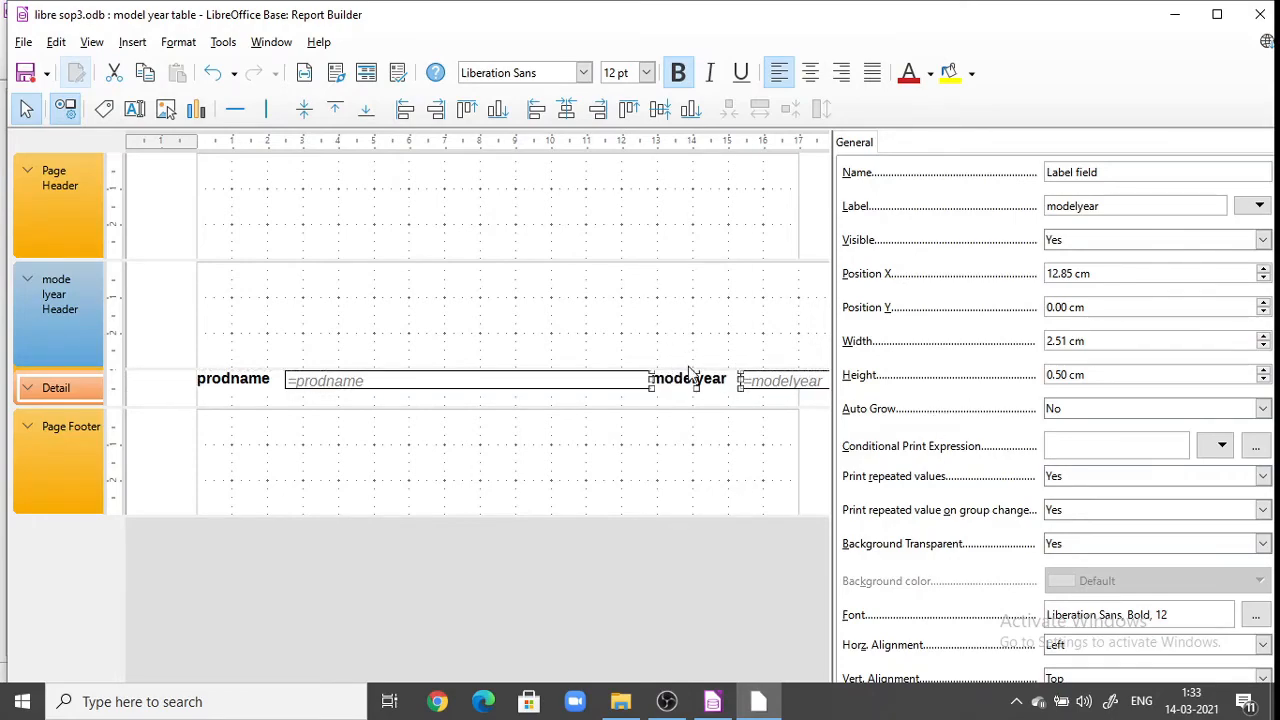
click(1217, 14)
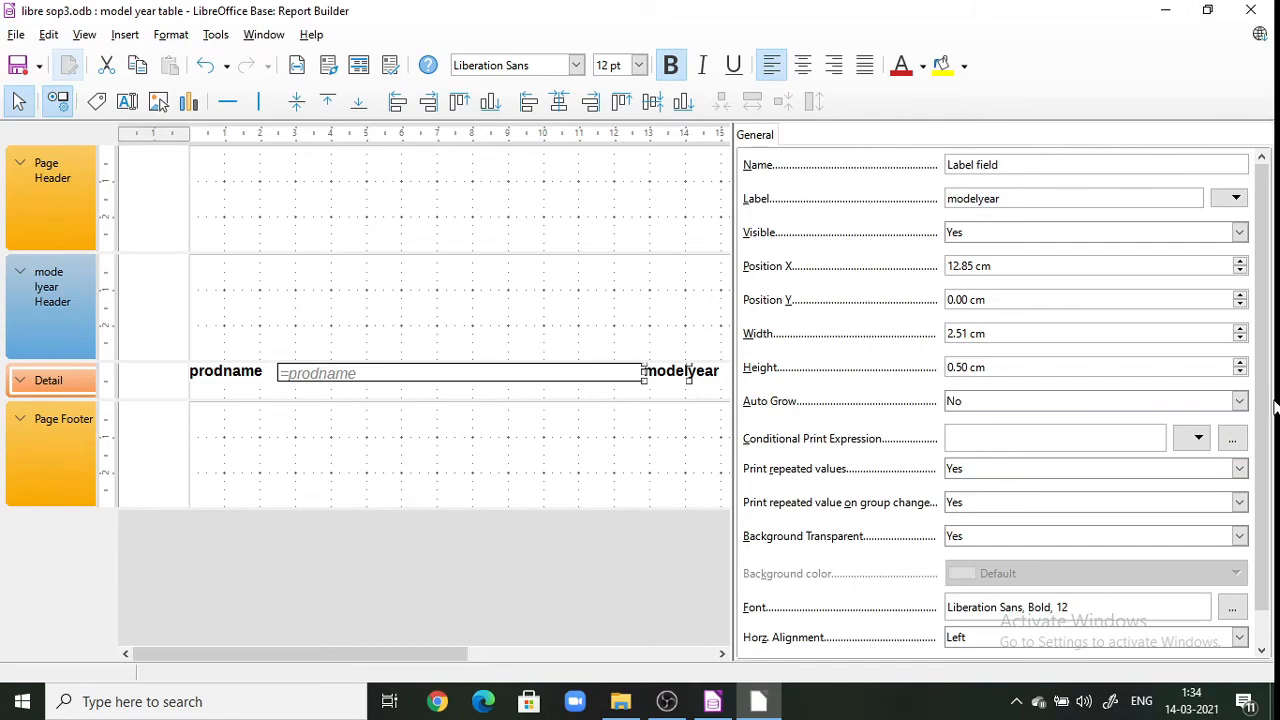
drag(1265, 418, 1265, 470)
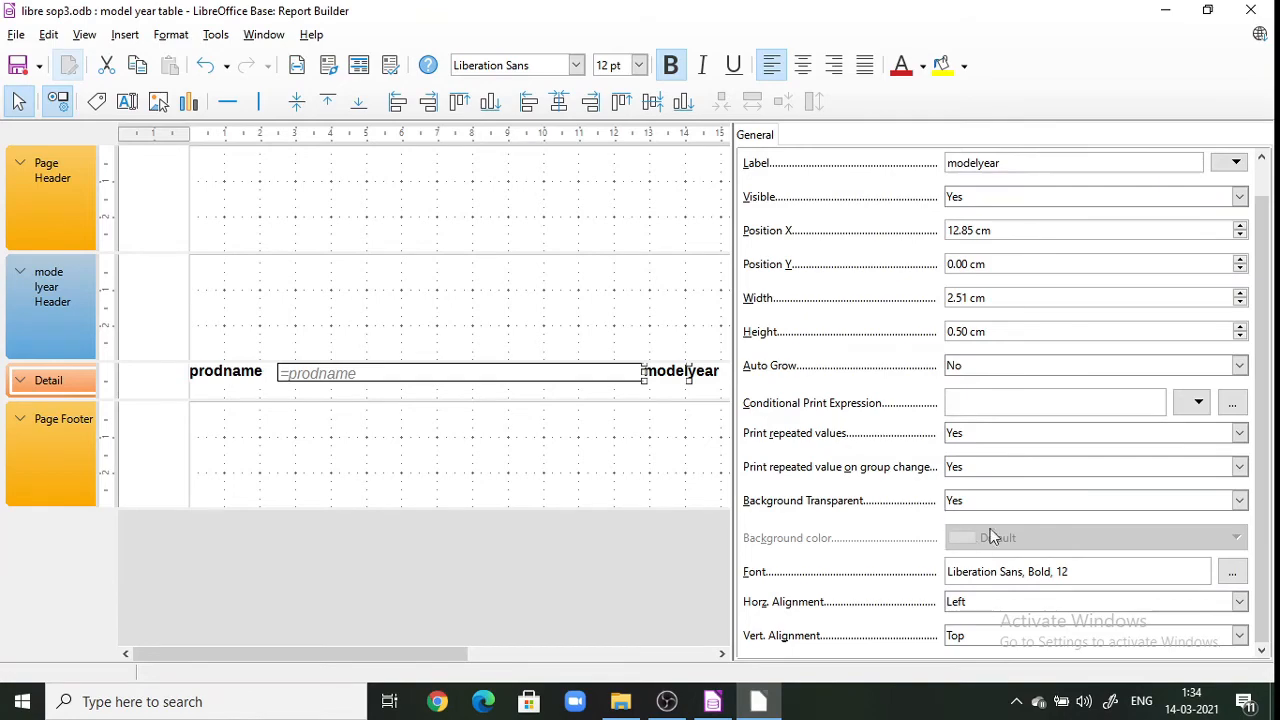
click(1080, 503)
click(1057, 522)
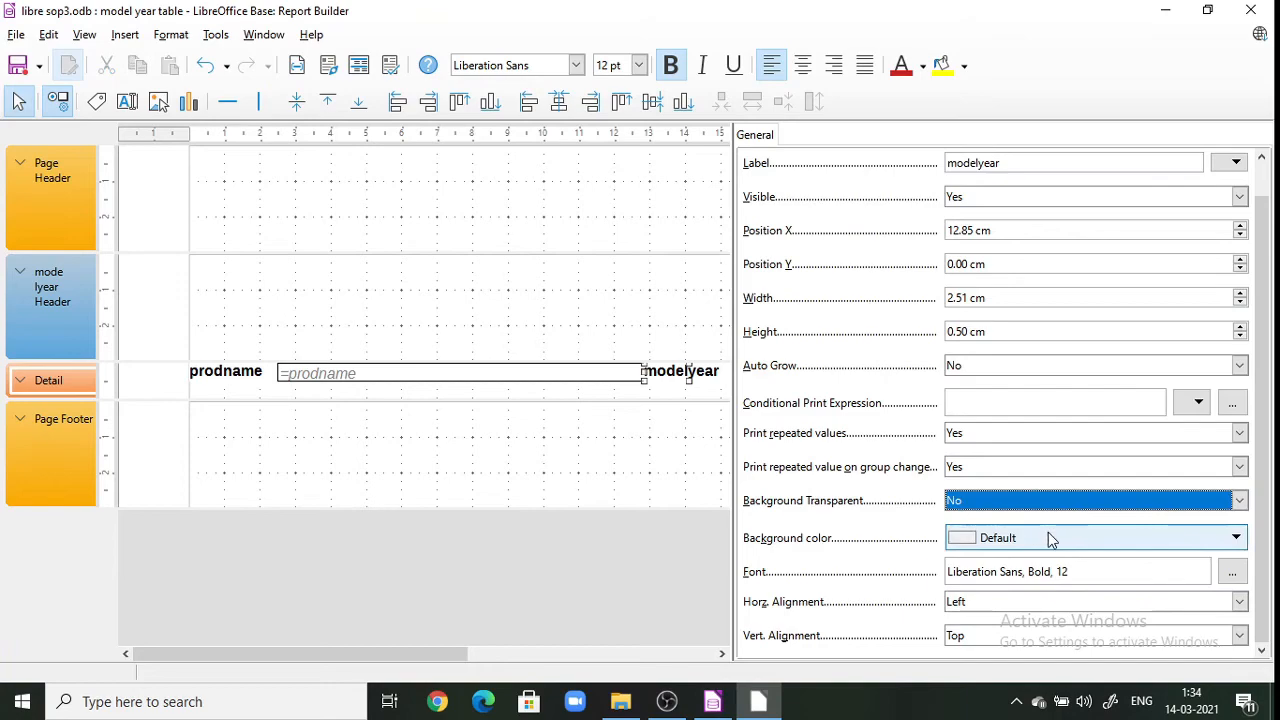
click(1048, 532)
click(1022, 392)
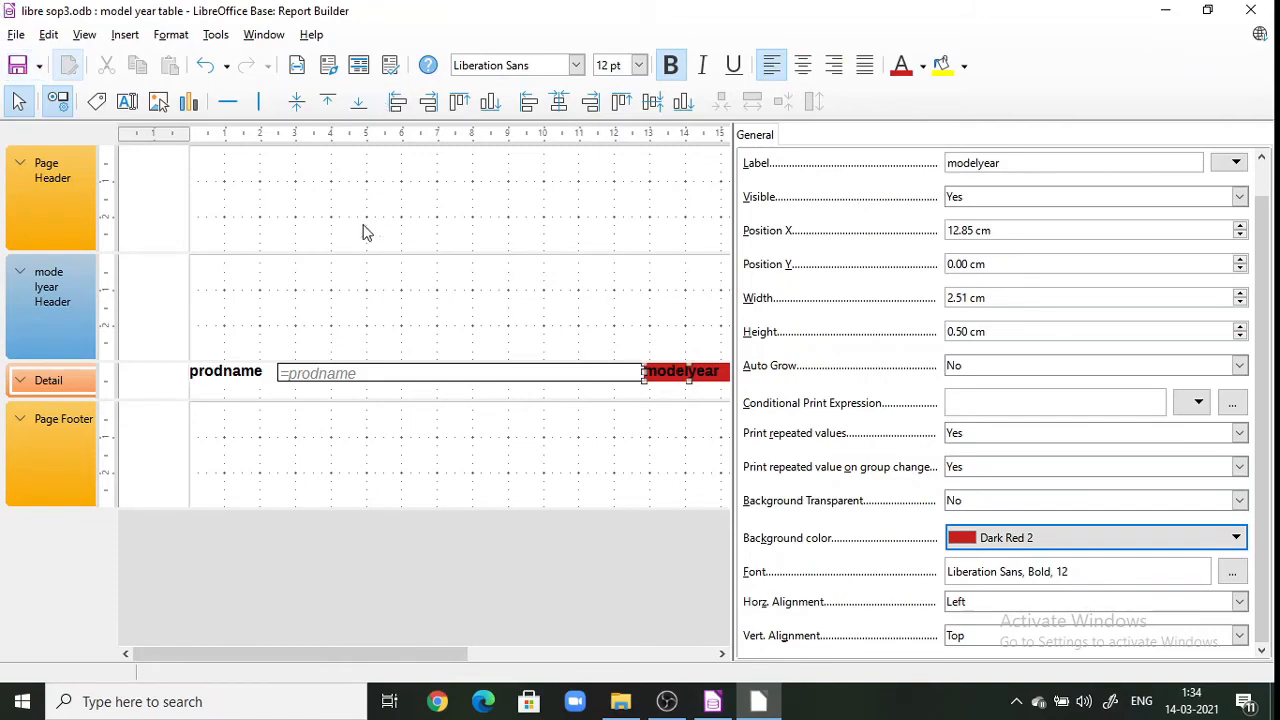
Step: Execute the model year report to check its output, and close both the output document and the report design
click(392, 66)
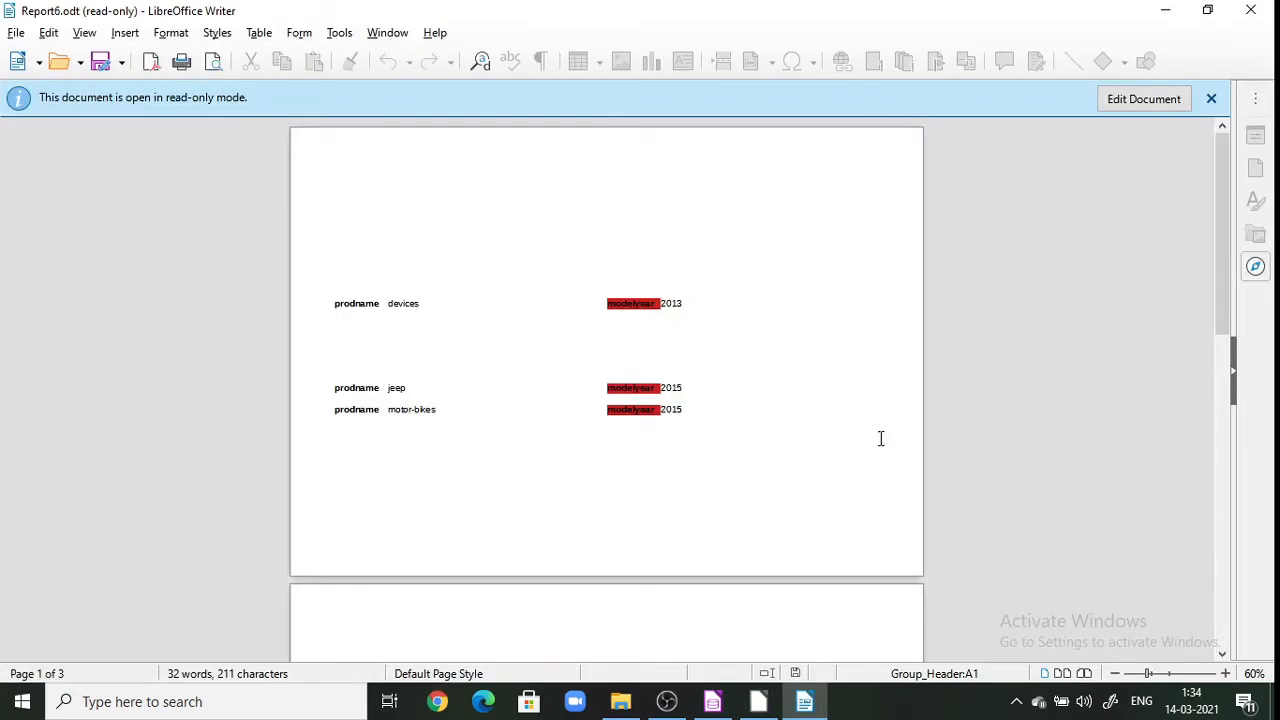
drag(1228, 272, 1195, 127)
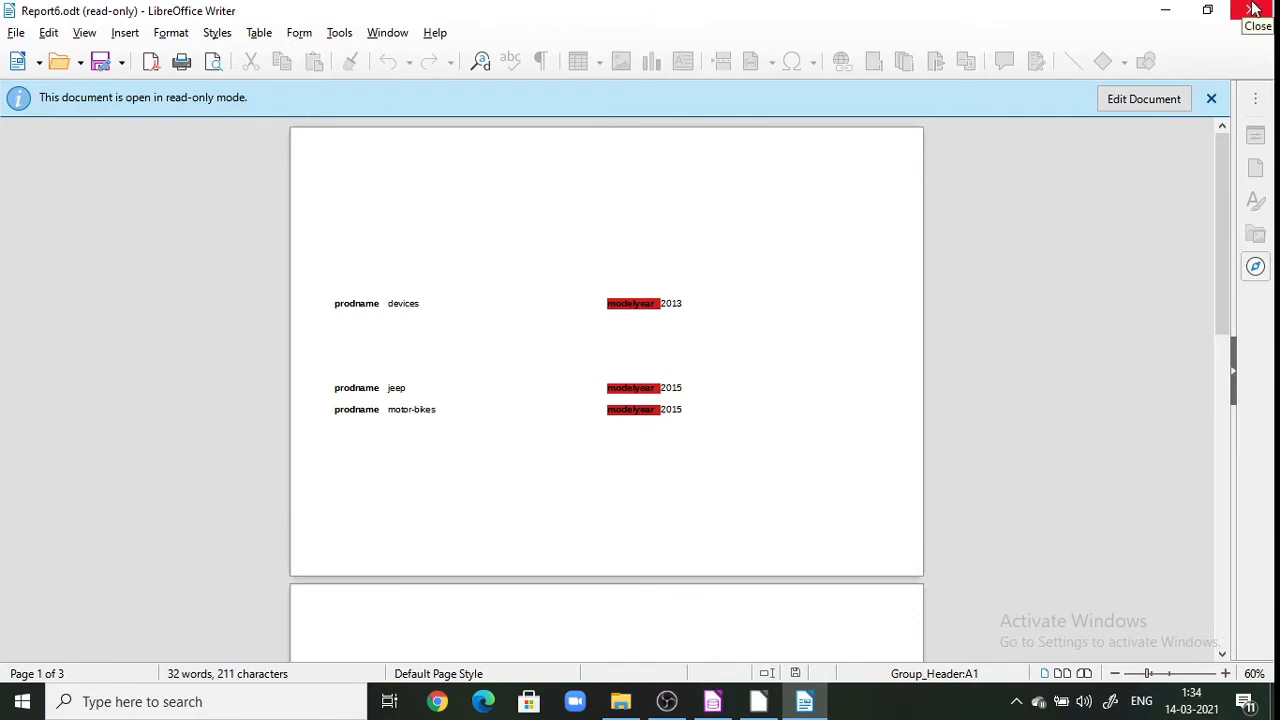
click(1253, 8)
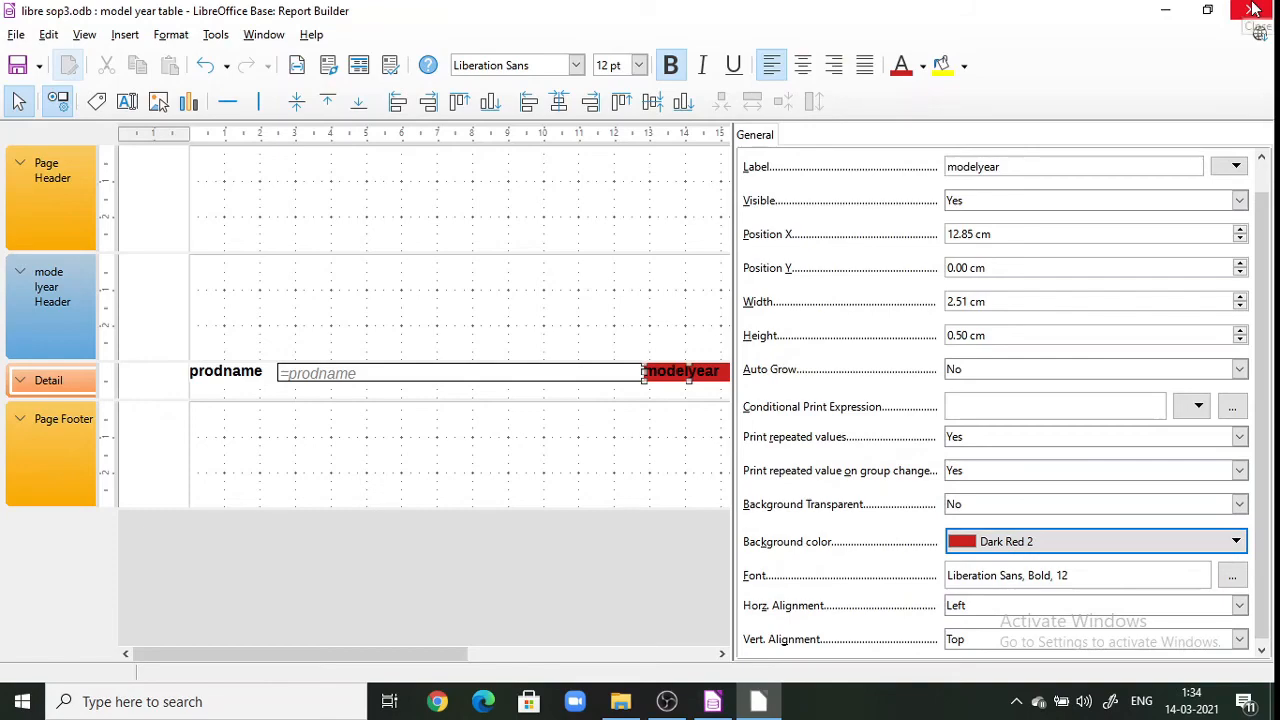
click(1253, 8)
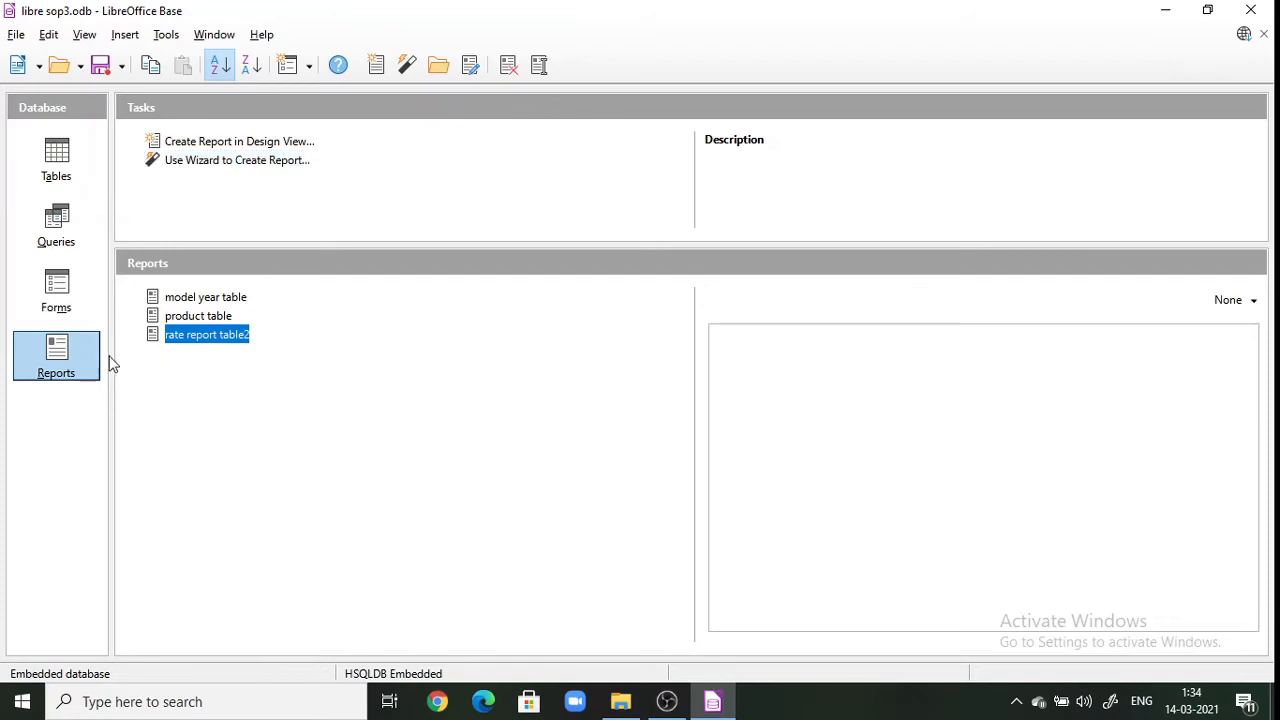
Step: Start a new wizard report on Query: amount query with the fields proid, prodname and amount, and continue to field labeling
click(237, 160)
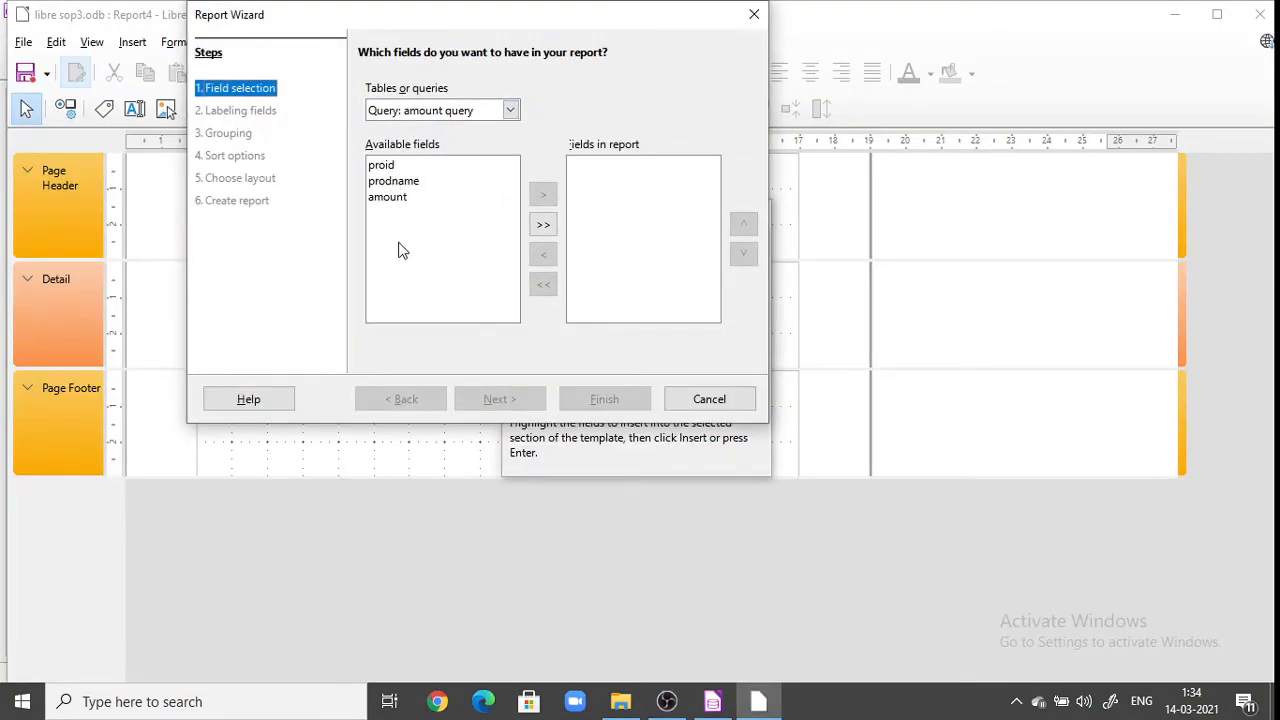
click(400, 199)
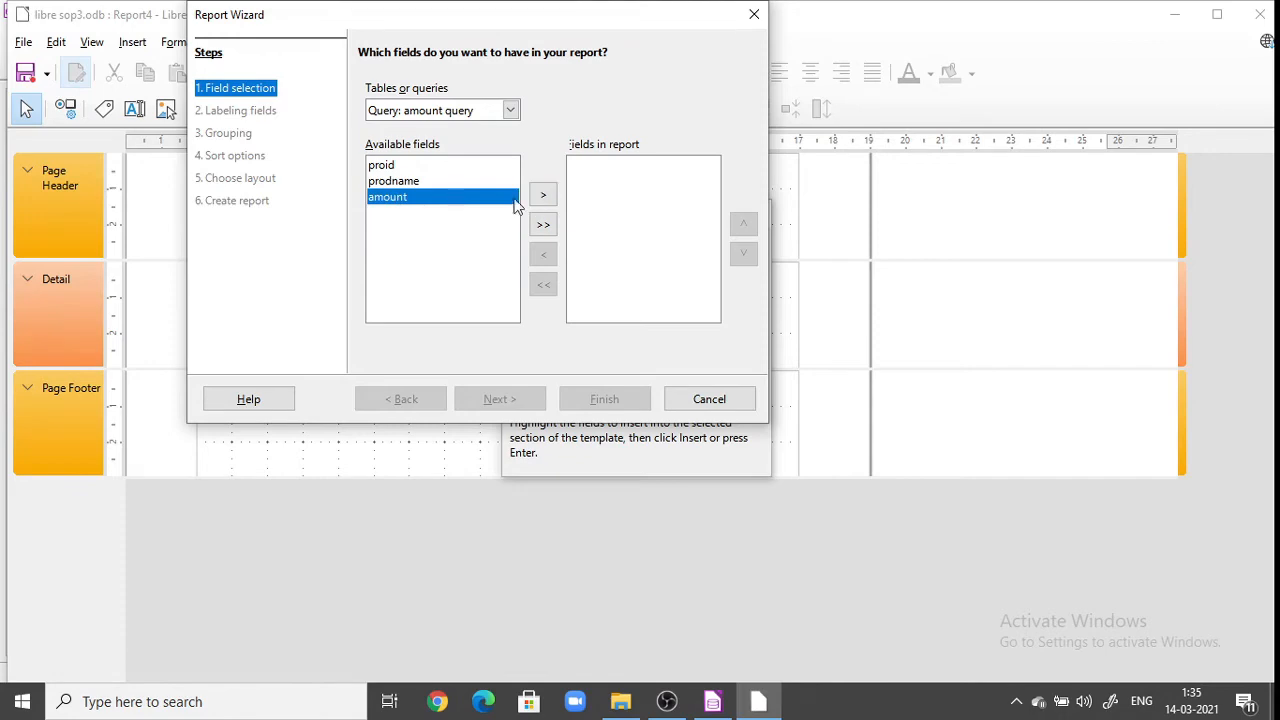
click(390, 167)
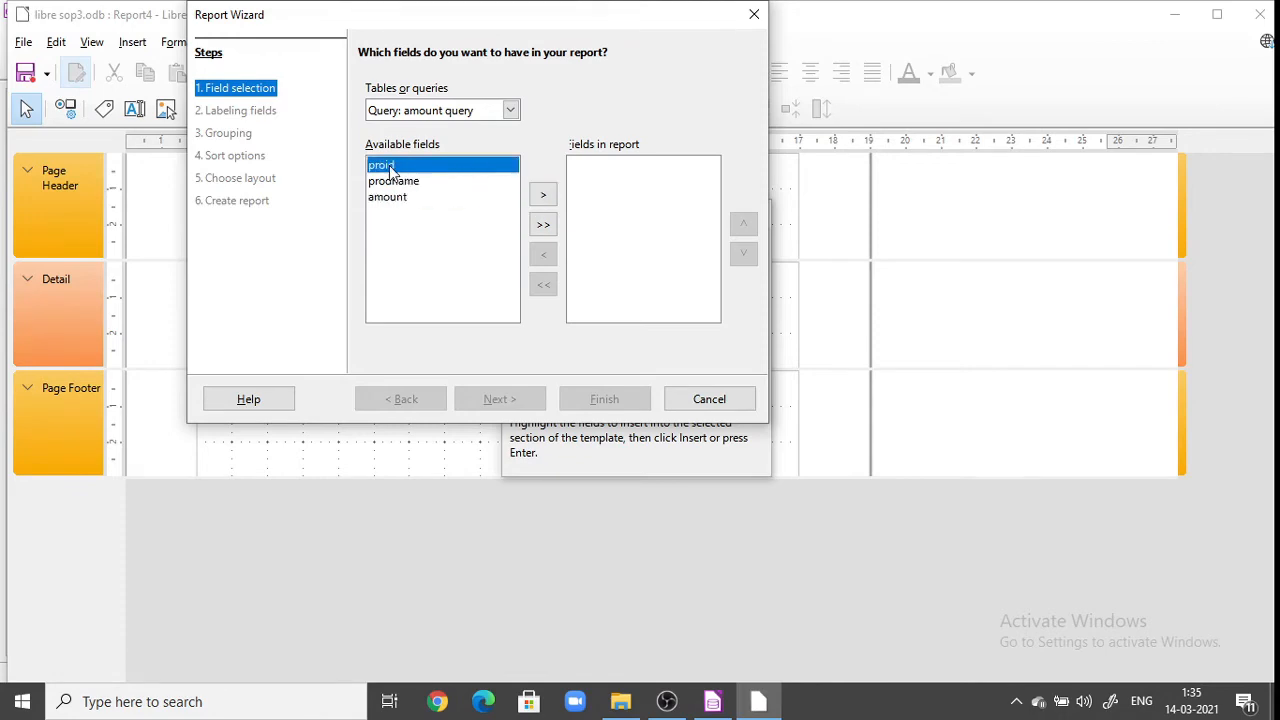
click(543, 195)
click(543, 195)
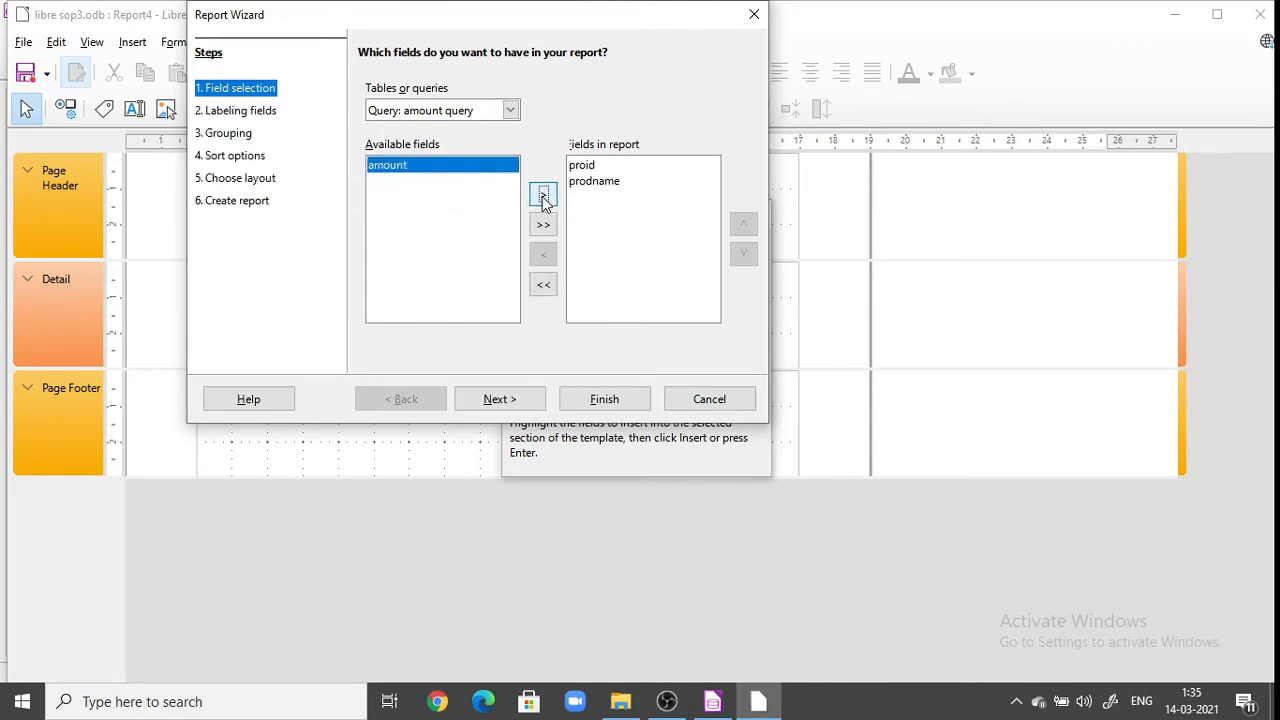
click(543, 195)
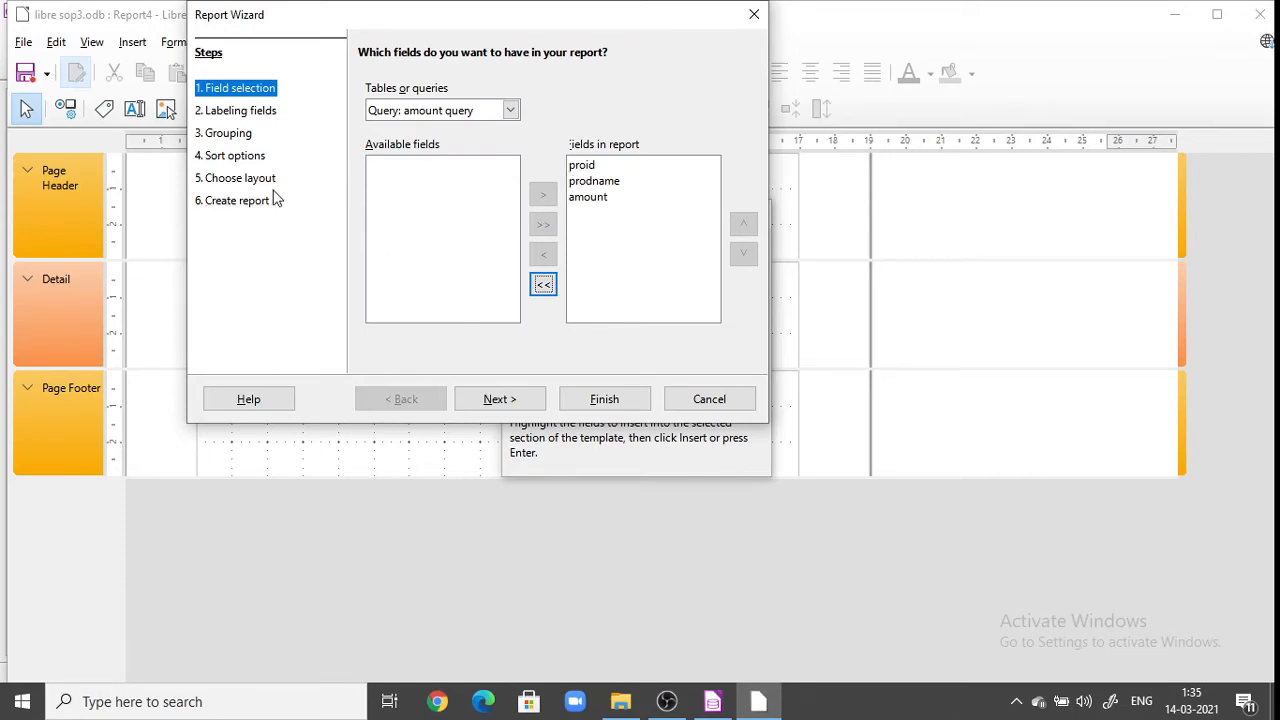
click(500, 399)
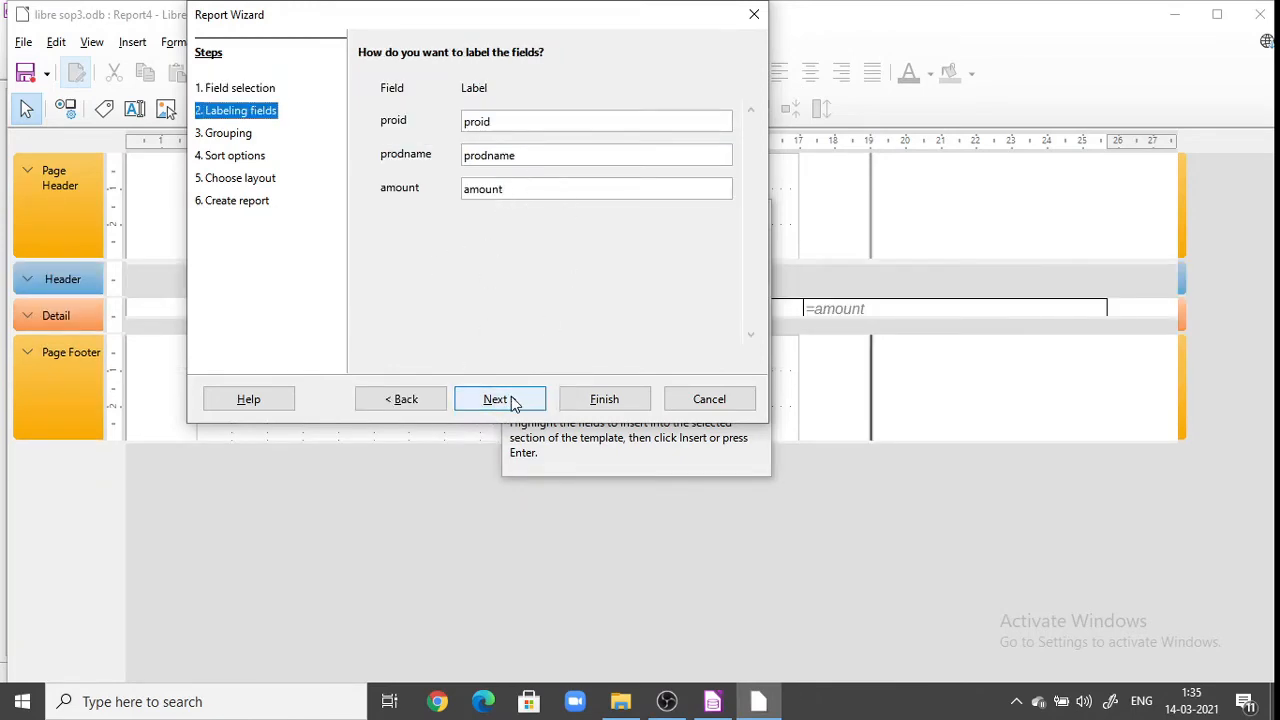
Step: Keep the default field labels for the amount report, without any grouping levels or sort fields
click(500, 399)
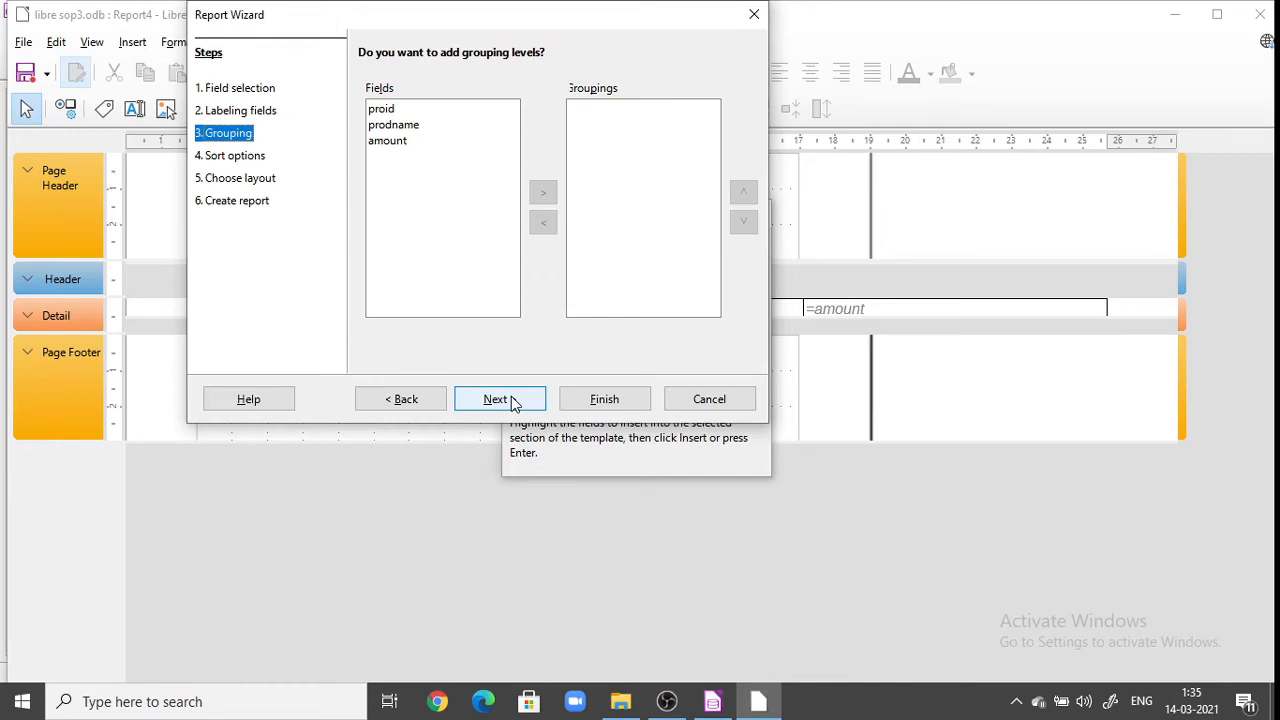
click(500, 399)
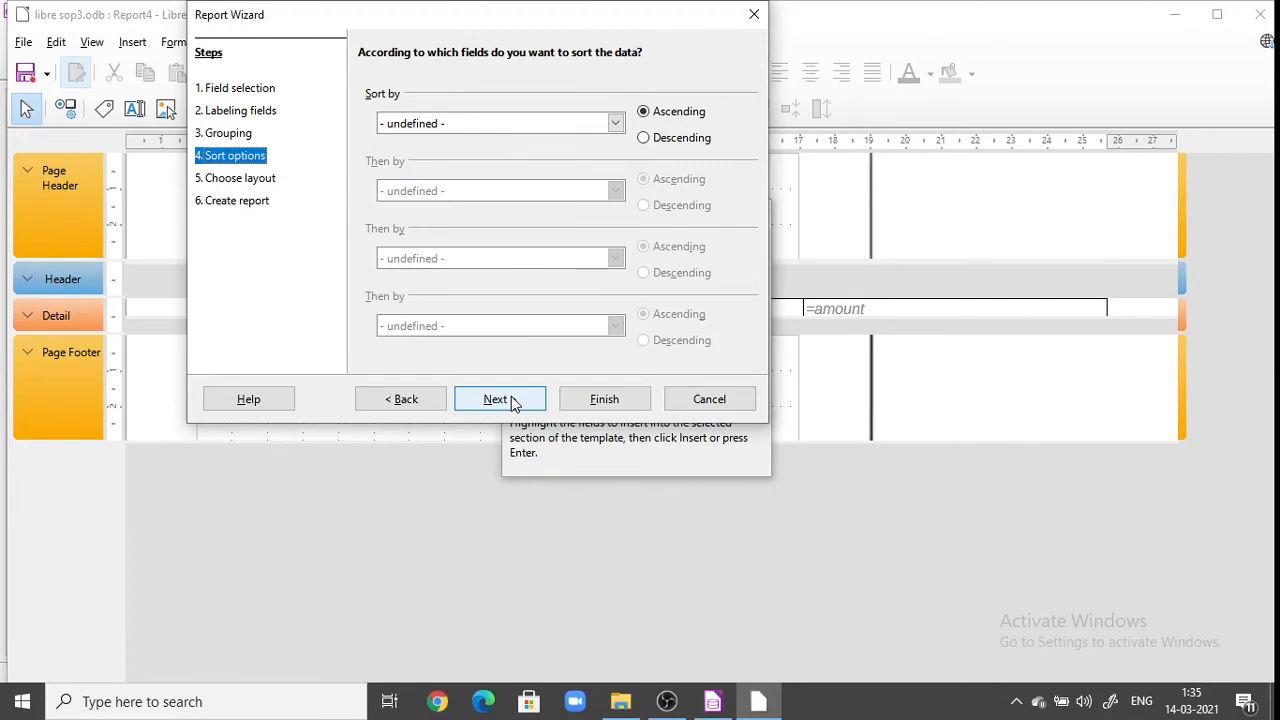
click(500, 399)
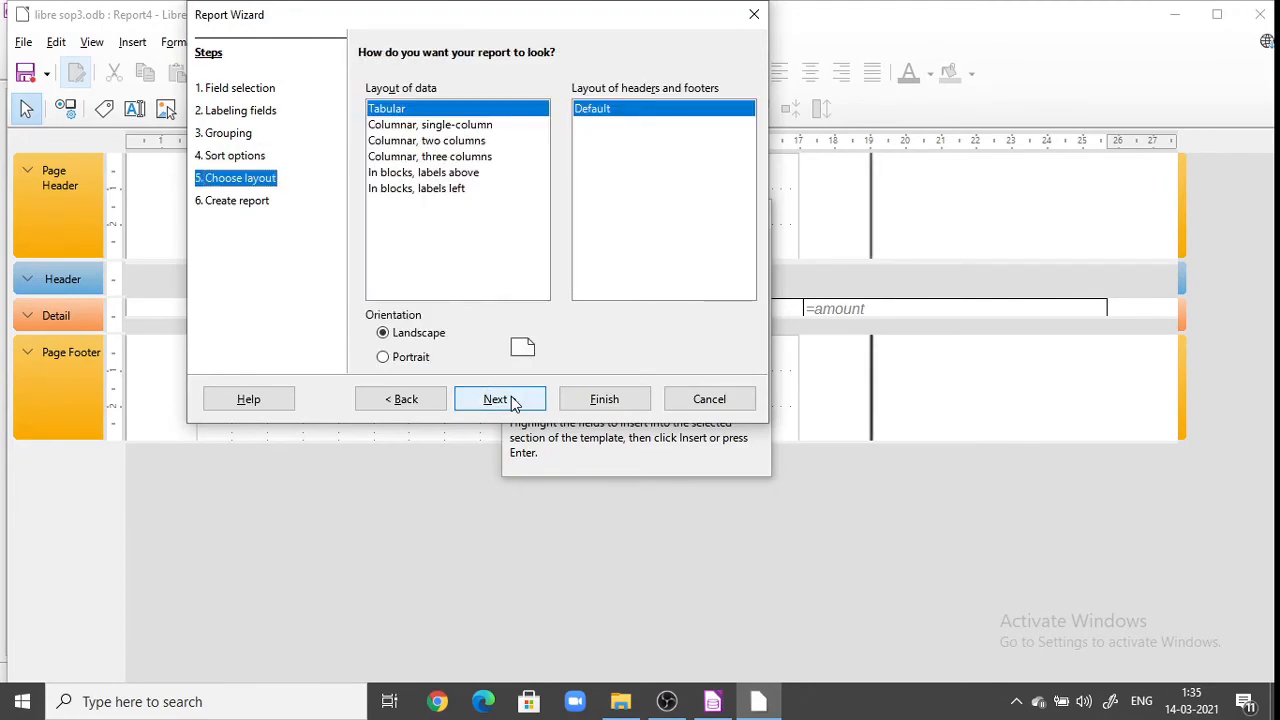
Step: Choose the In blocks, labels above layout and finish the amount query report with Modify report layout as the follow-up
click(455, 142)
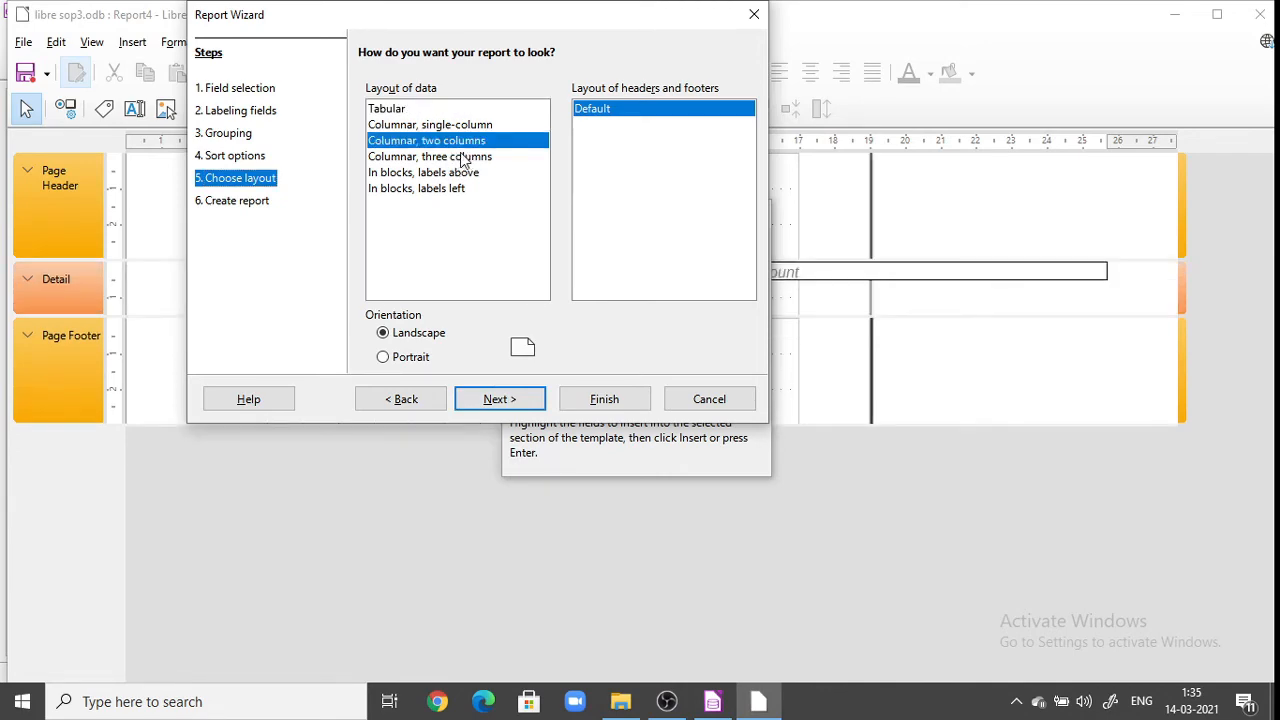
click(455, 125)
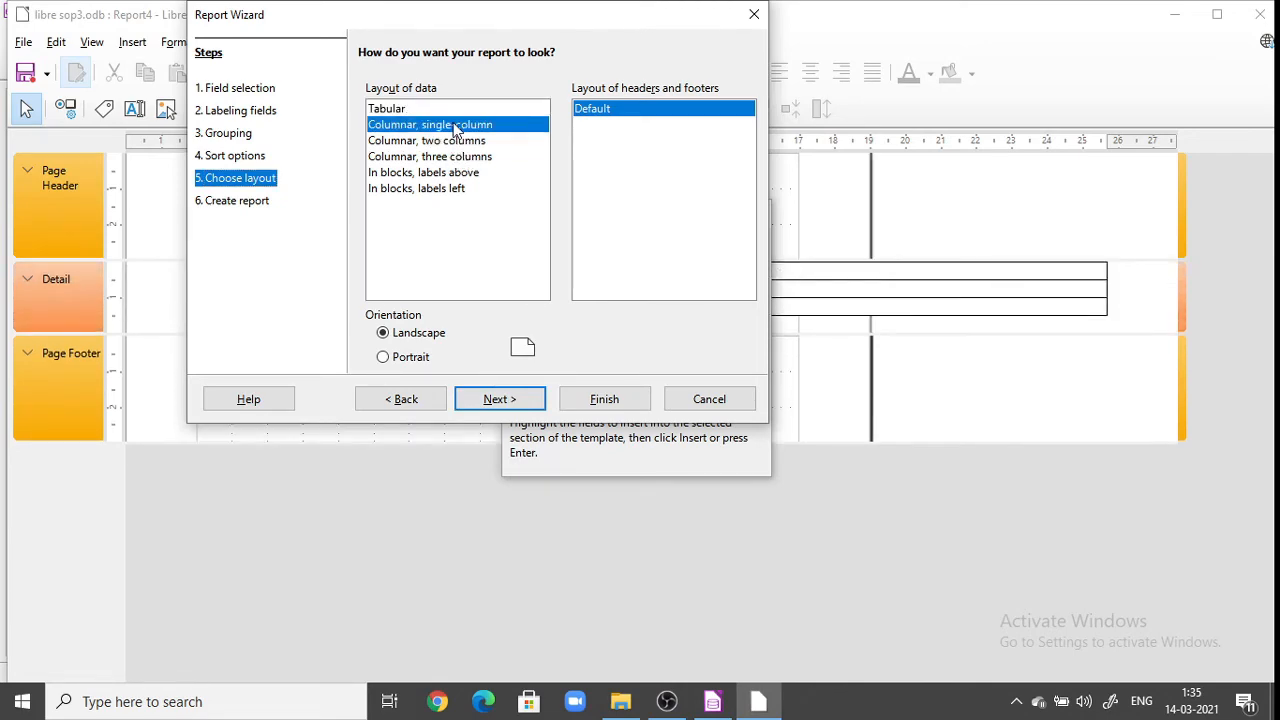
click(418, 109)
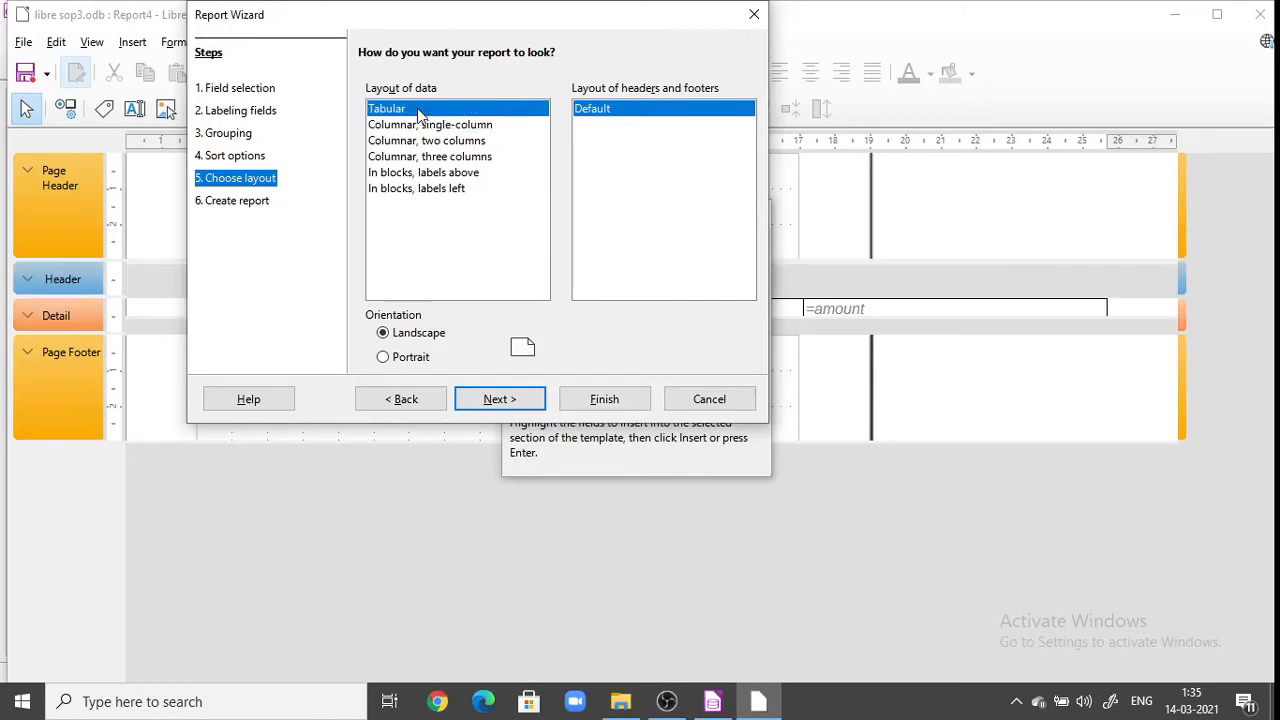
click(418, 173)
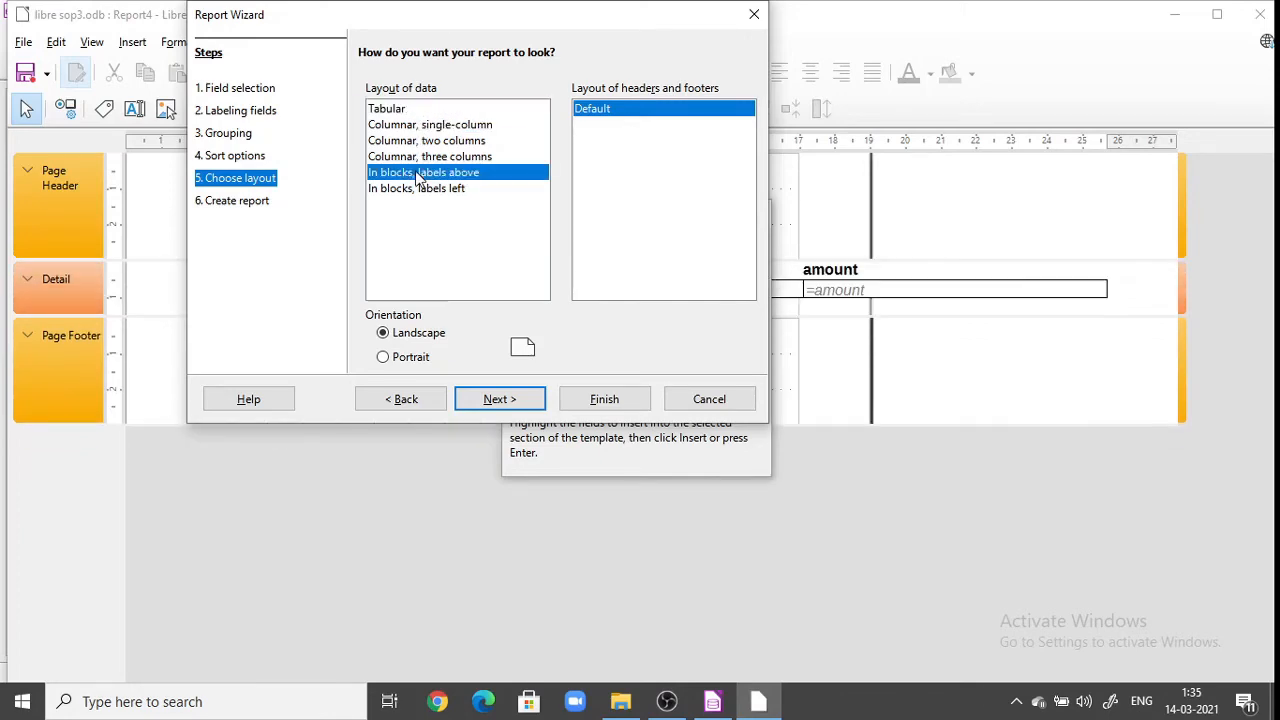
click(491, 402)
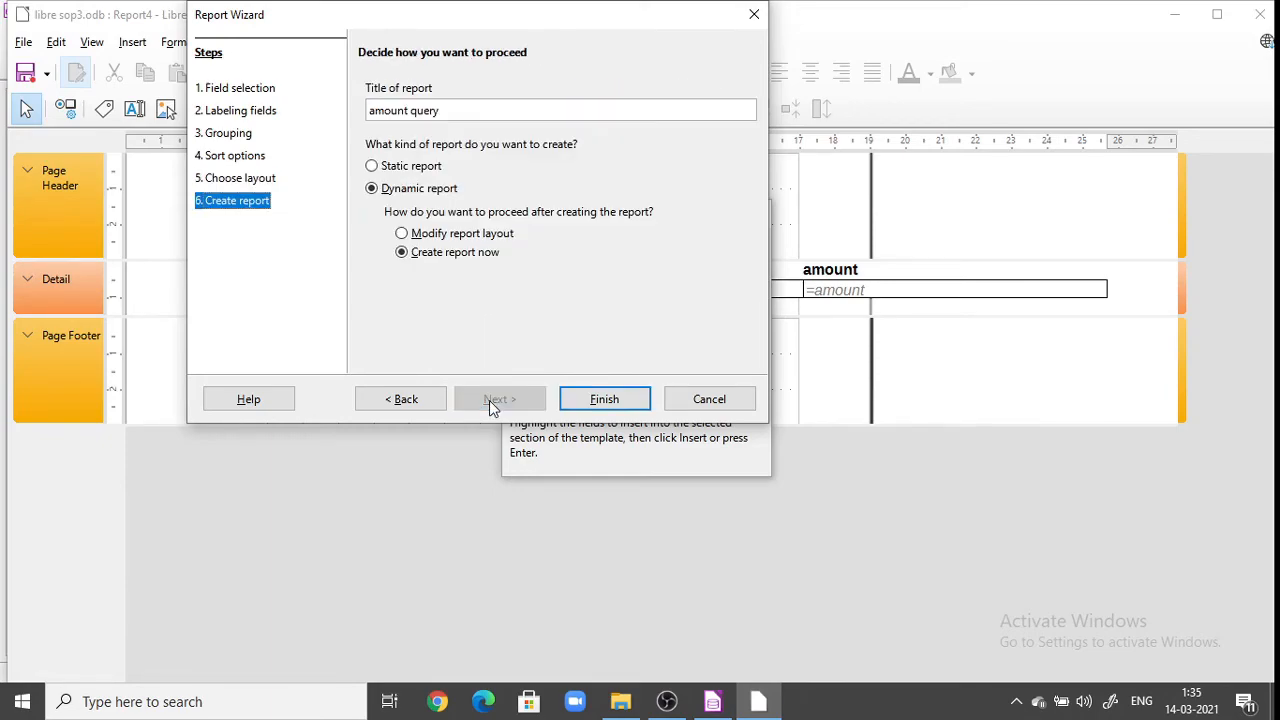
click(443, 236)
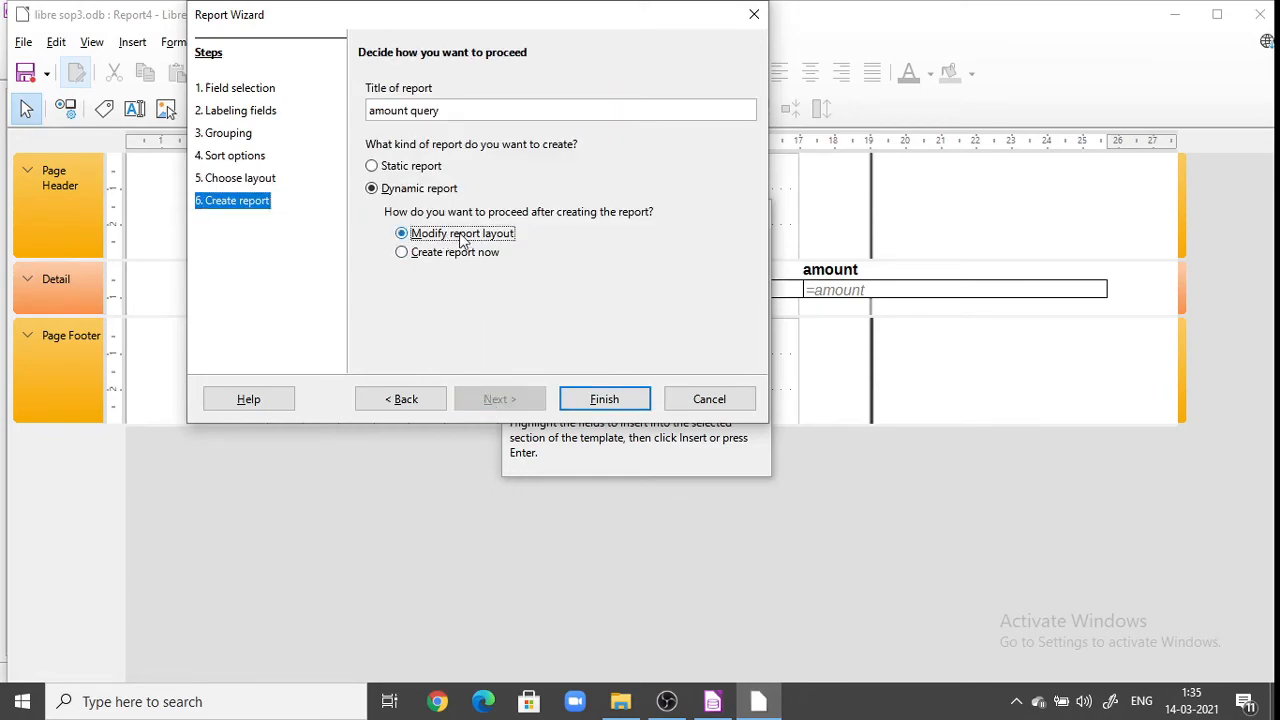
click(605, 400)
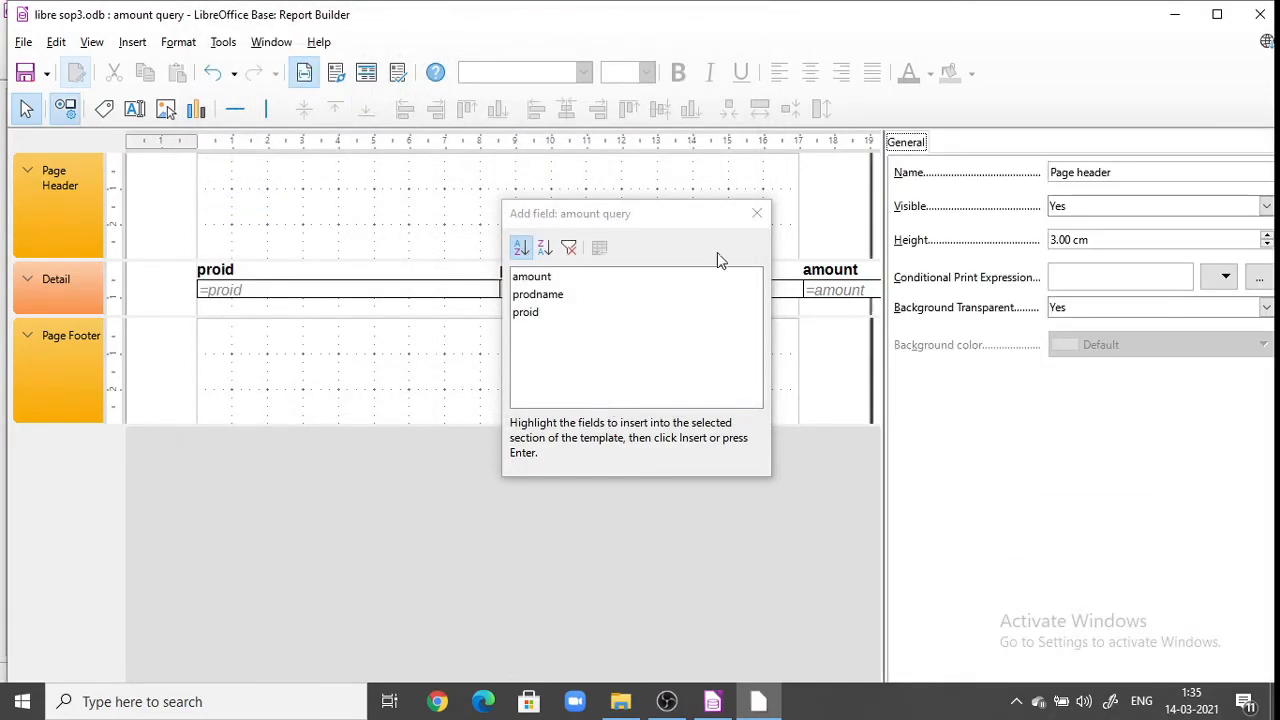
Step: Close the Add field window and draw a label field about 8 cm wide and 1.5 cm high in the Page Header
click(756, 213)
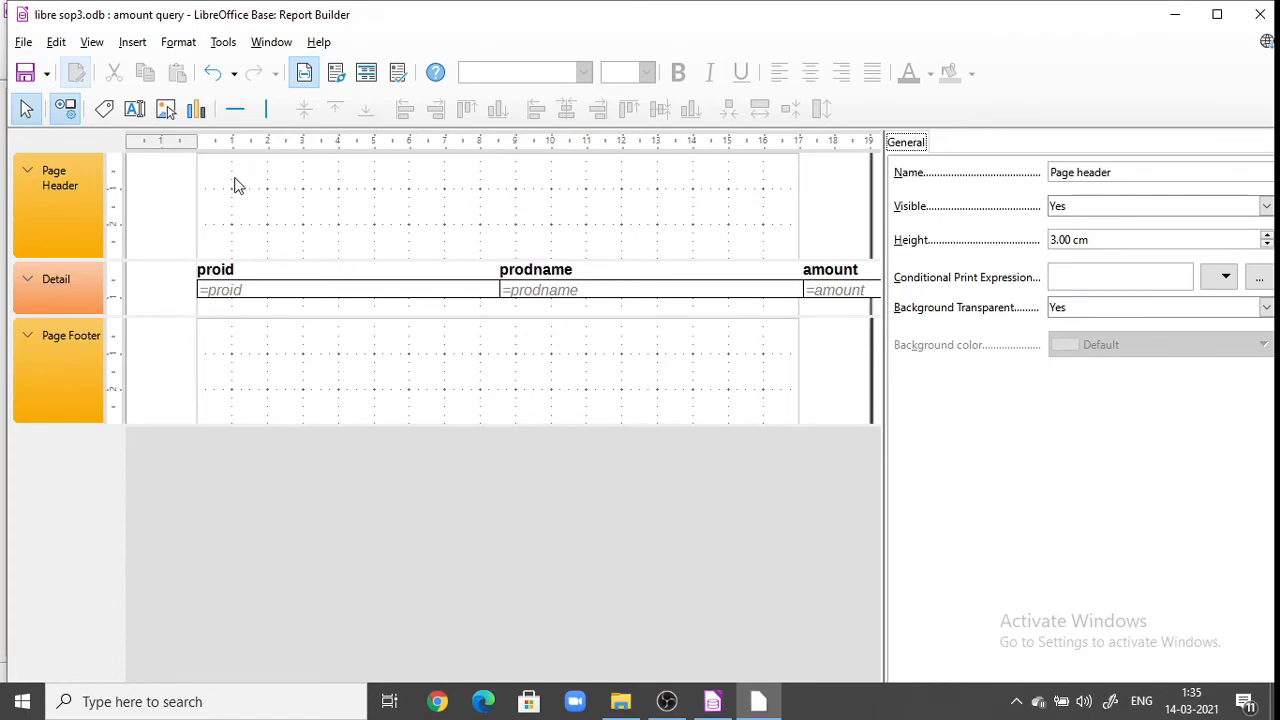
click(104, 110)
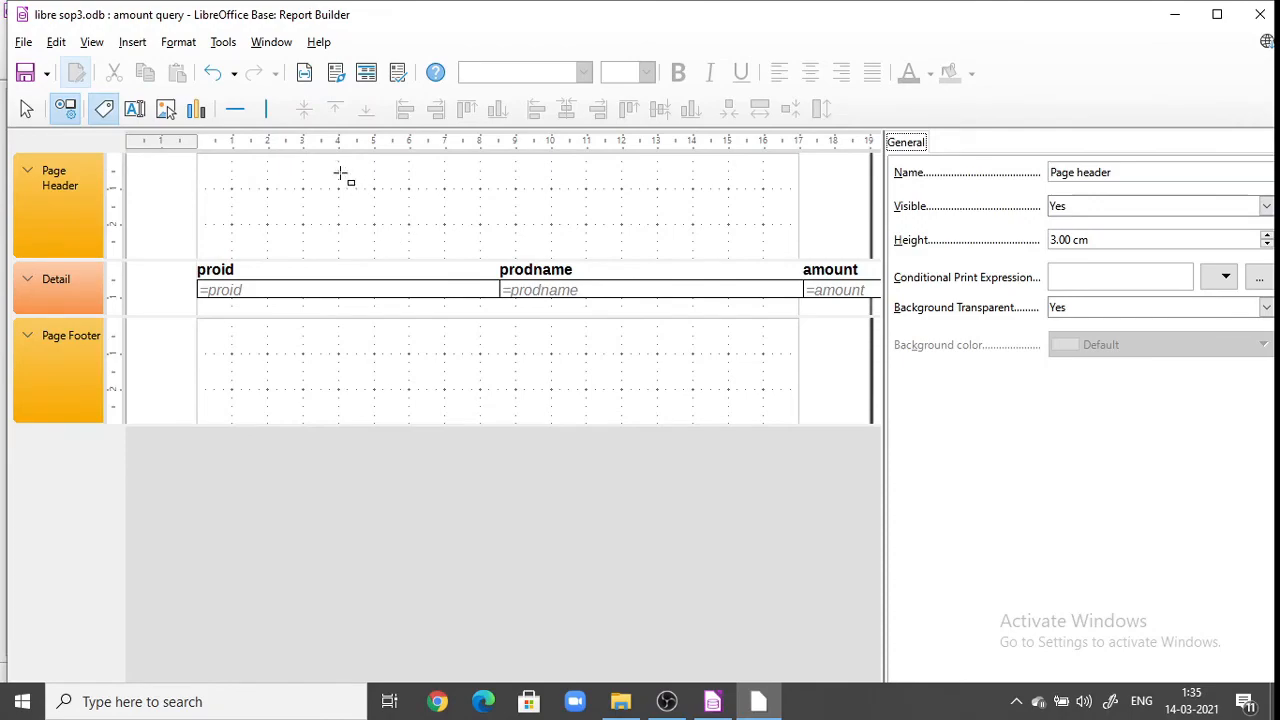
drag(339, 172, 621, 224)
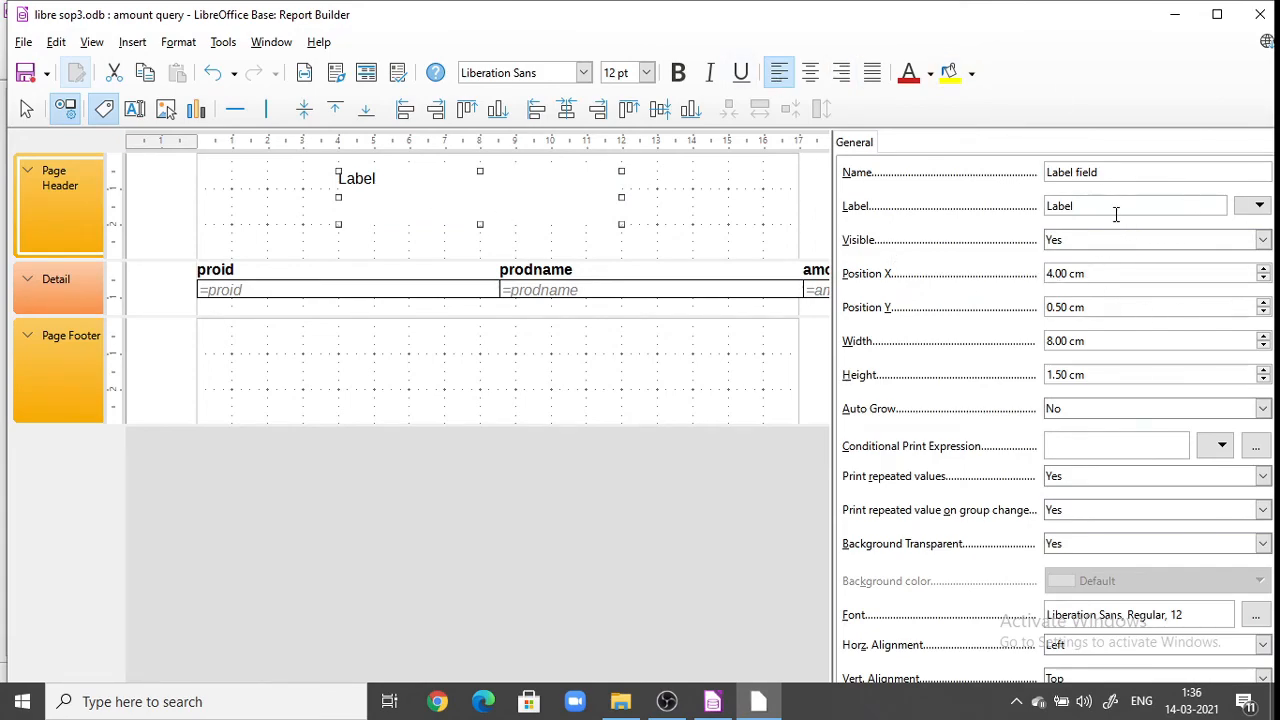
Step: Set the Page Header label field's Name property to bill report and keep Visible at Yes
click(1111, 172)
key(BackSpace)
key(BackSpace)
key(BackSpace)
key(BackSpace)
key(BackSpace)
key(BackSpace)
key(BackSpace)
key(BackSpace)
key(BackSpace)
key(BackSpace)
key(BackSpace)
text(bill report)
click(1101, 240)
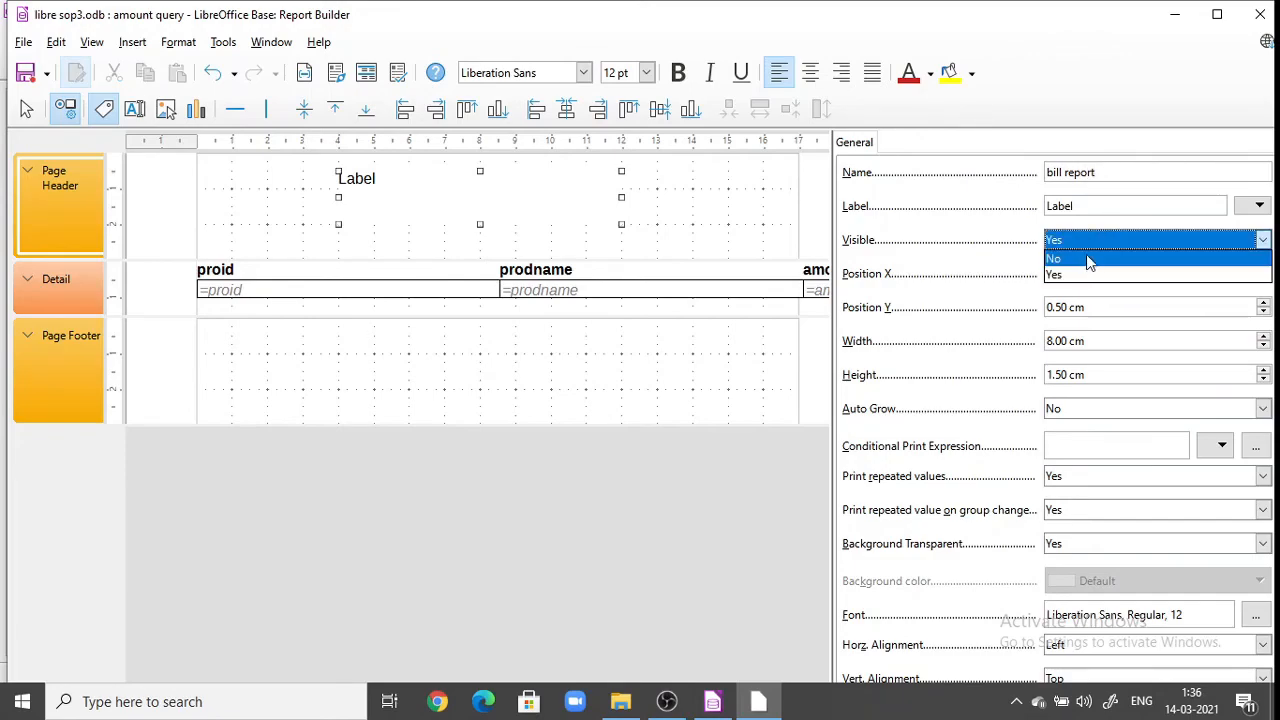
click(1054, 274)
click(1070, 309)
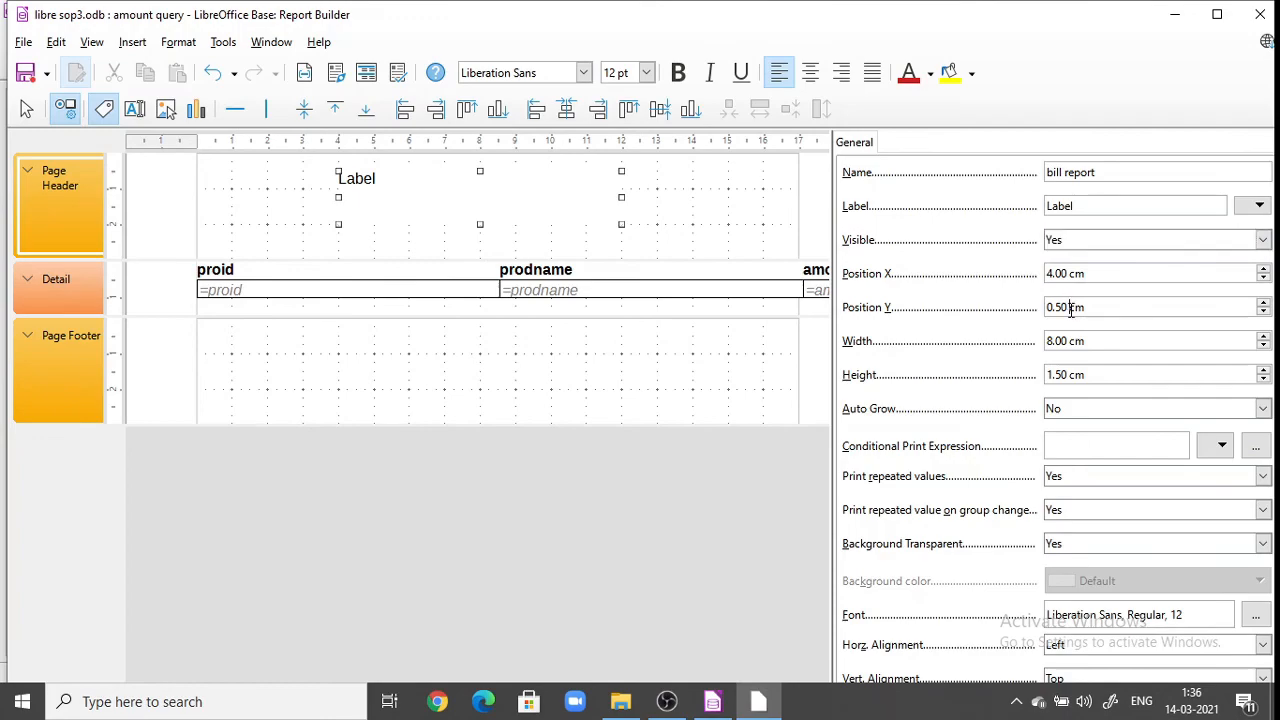
Step: Replace the default text of the Page Header label with bill report
click(1137, 204)
click(1259, 206)
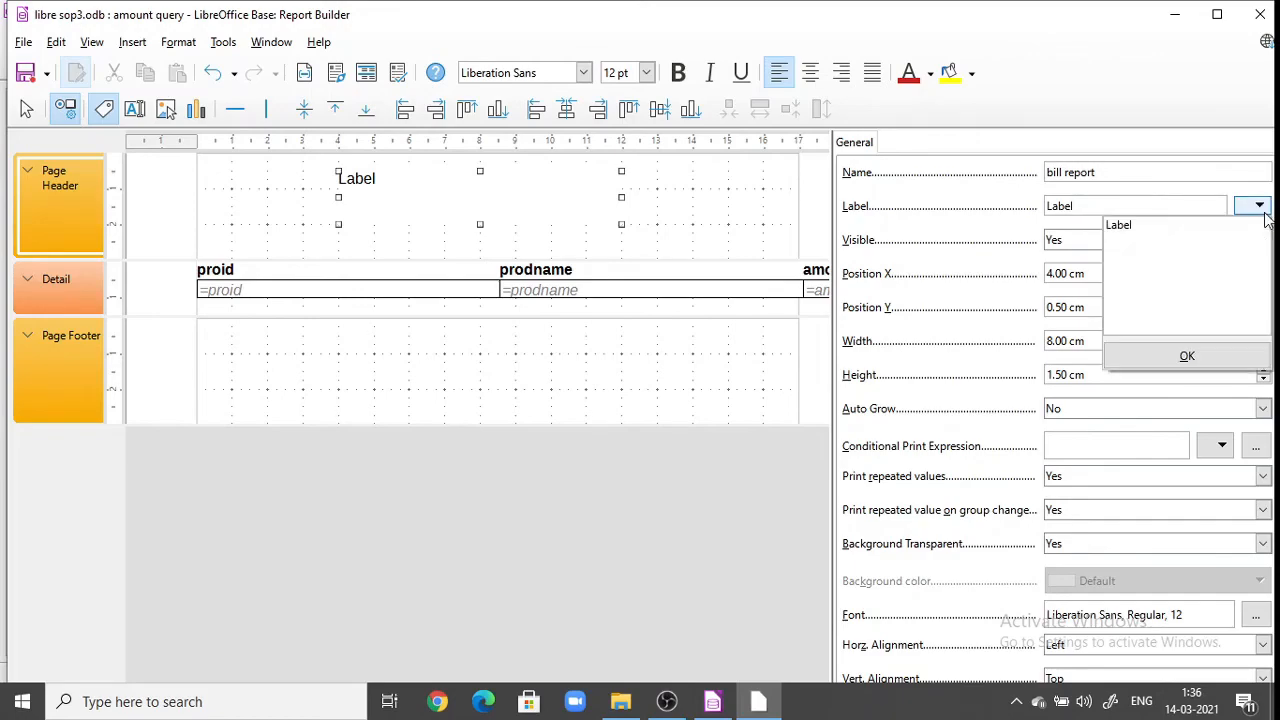
click(1189, 356)
click(1092, 207)
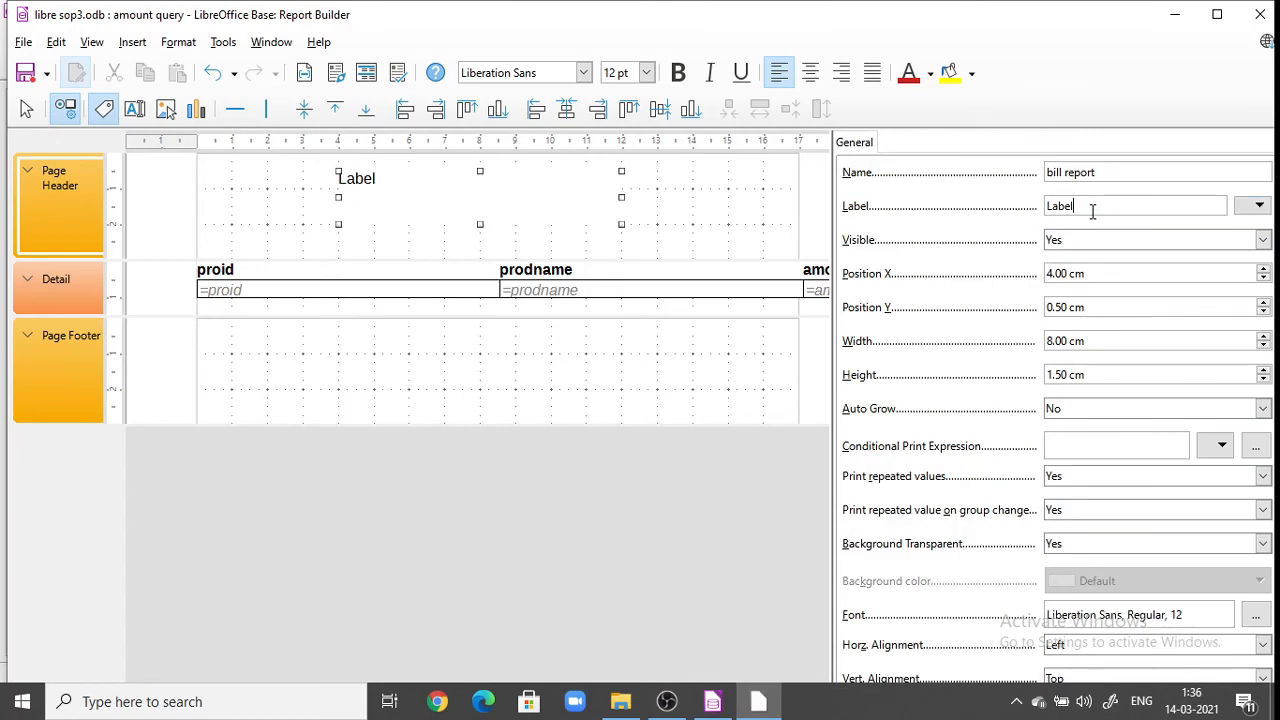
key(BackSpace)
key(BackSpace)
key(BackSpace)
key(BackSpace)
key(BackSpace)
text(ni)
key(BackSpace)
key(BackSpace)
click(664, 236)
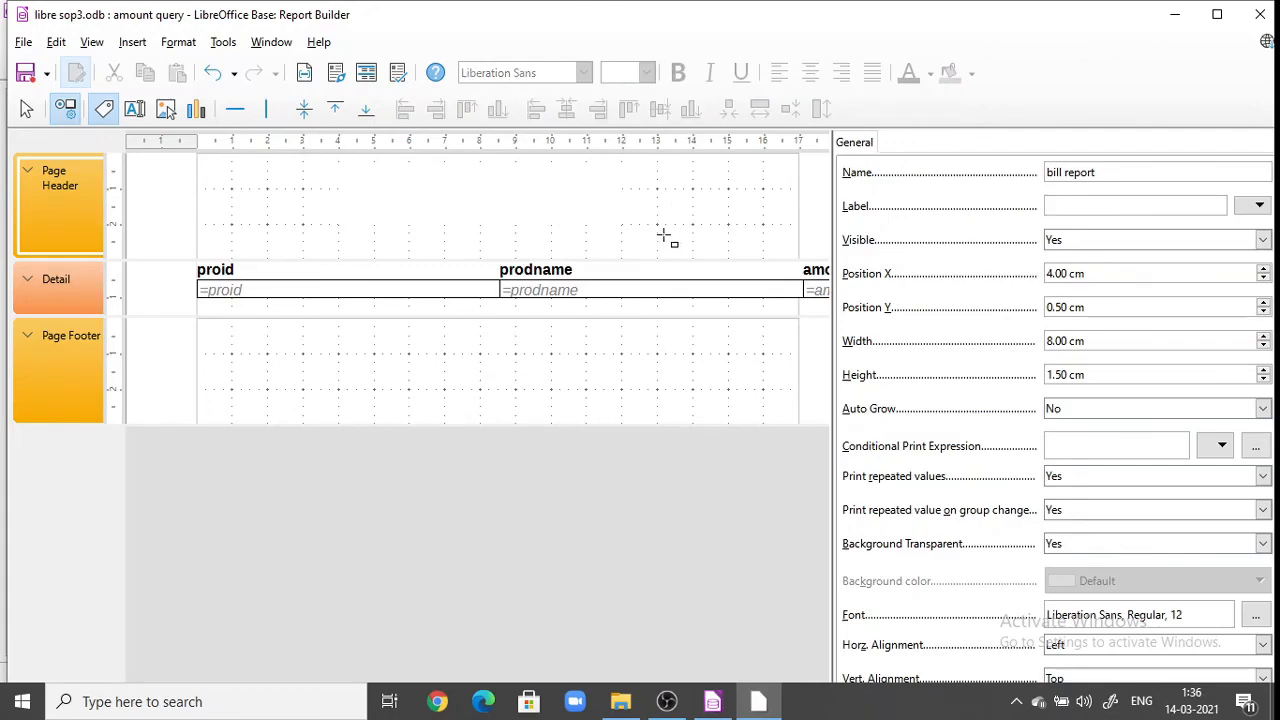
click(585, 213)
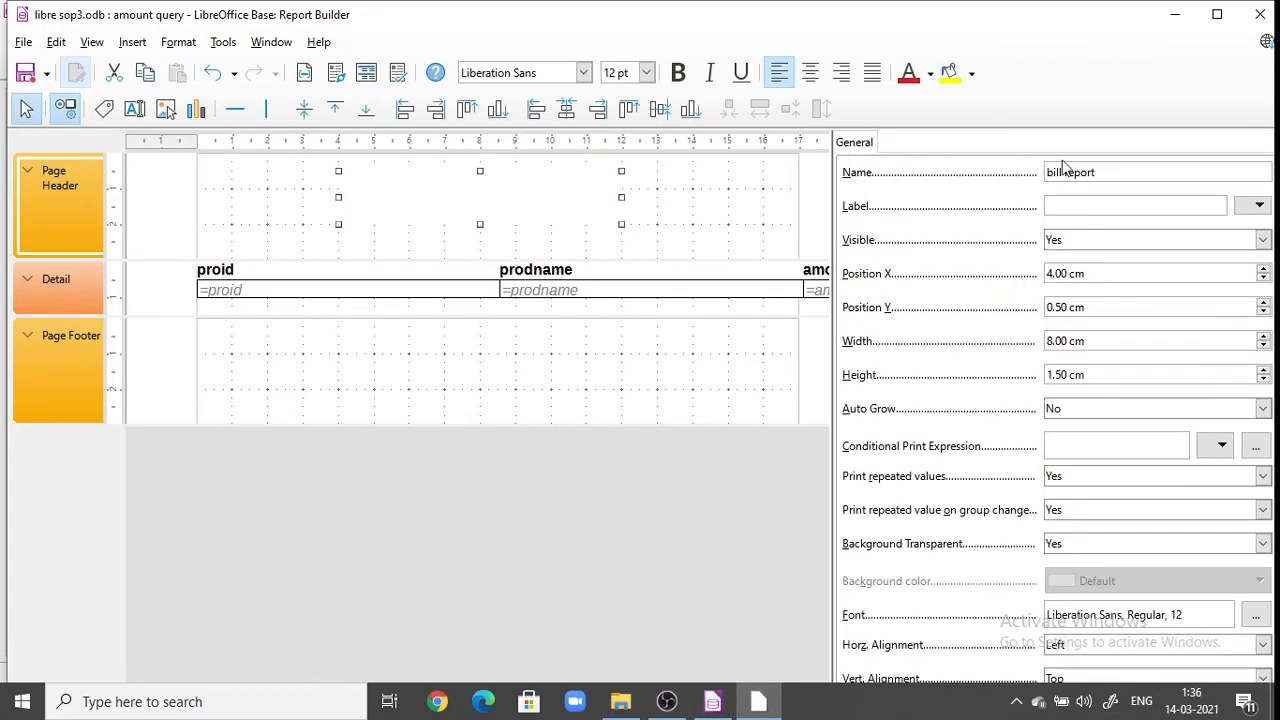
text(bill report)
Step: Change the Page Header label field's Name property to label
click(1107, 173)
key(BackSpace)
key(BackSpace)
key(BackSpace)
key(BackSpace)
key(BackSpace)
key(BackSpace)
key(BackSpace)
key(BackSpace)
key(BackSpace)
key(BackSpace)
key(BackSpace)
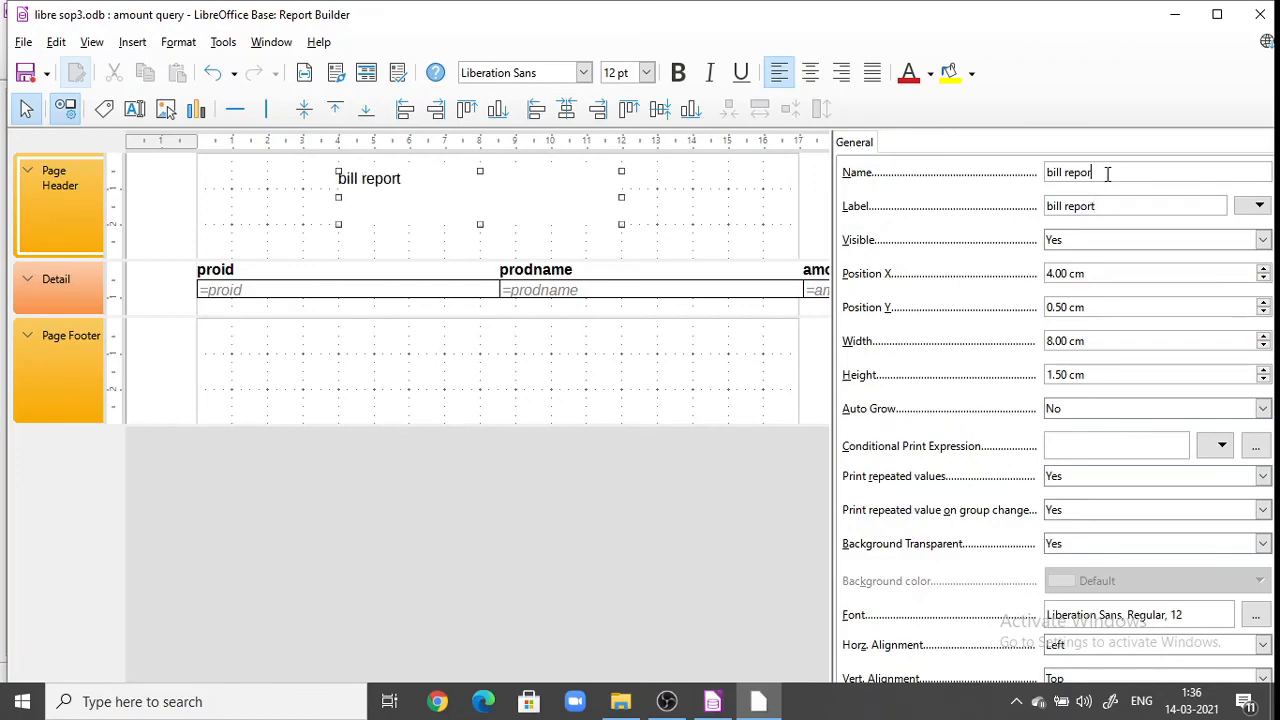
text(label)
click(1115, 201)
Step: Maximize the report design and align the bill report label's text to Center horizontally and Middle vertically
click(1218, 16)
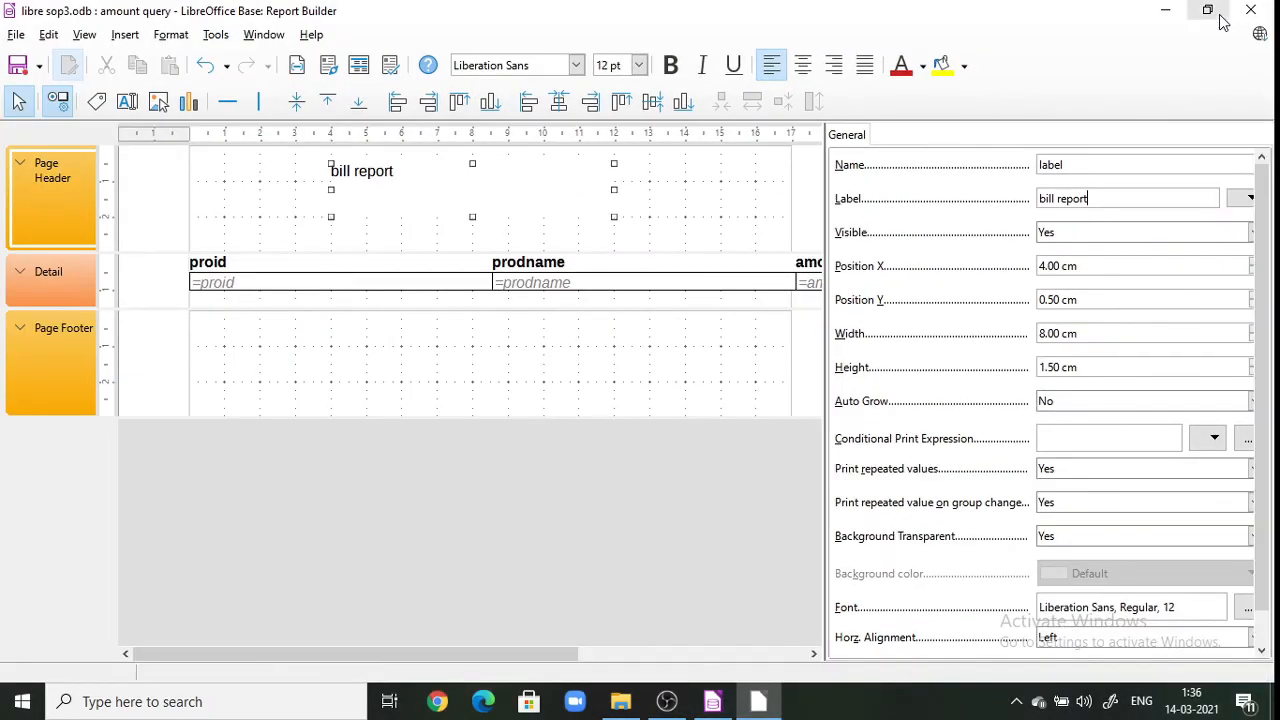
scroll(1266, 640, down, 1)
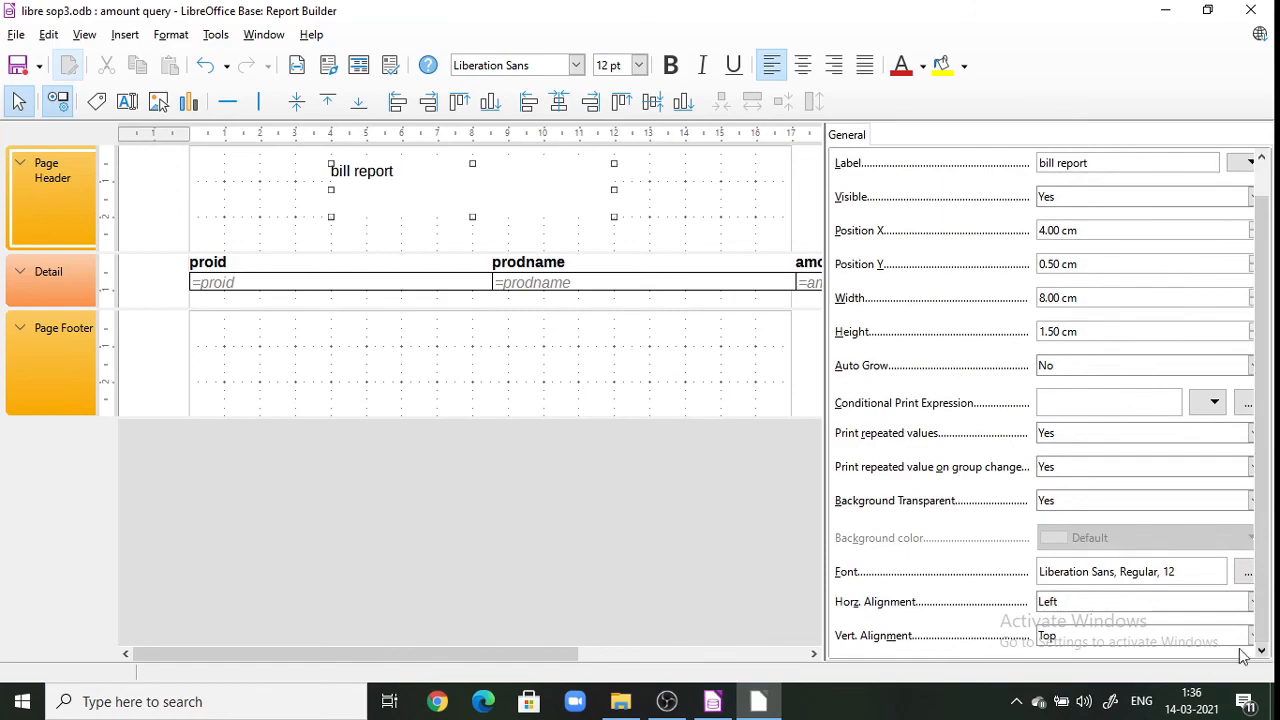
click(1252, 603)
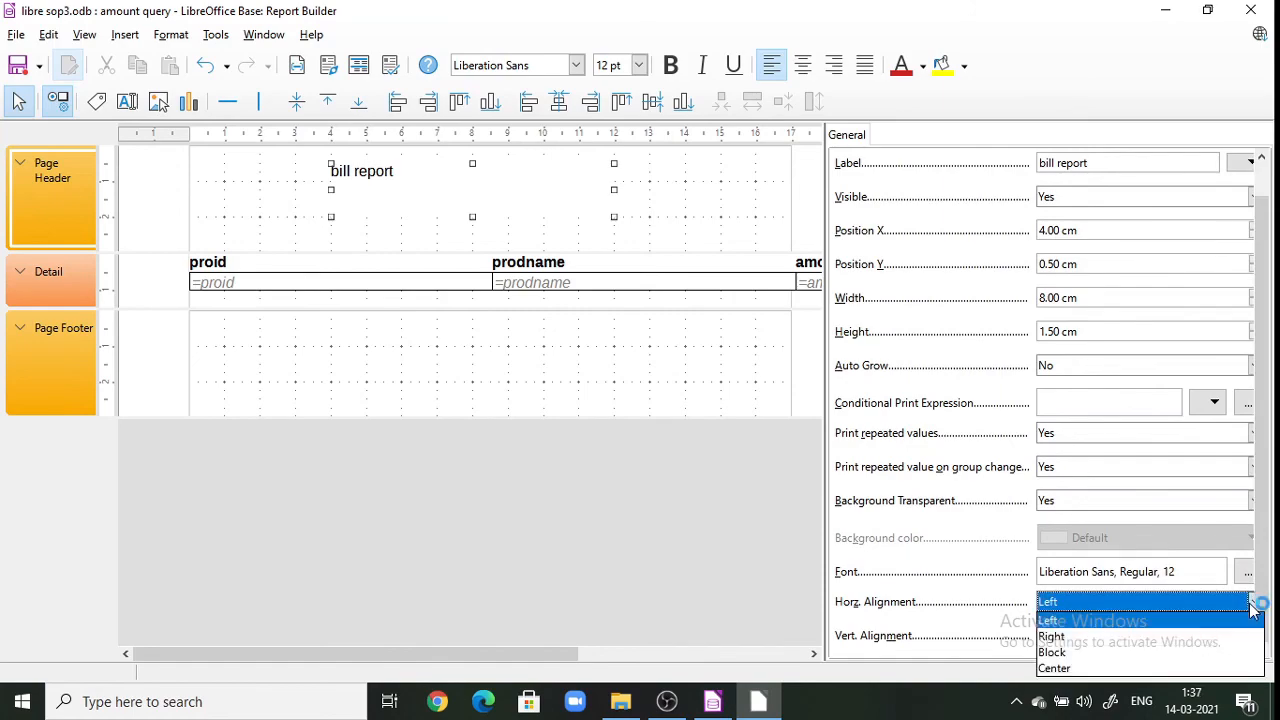
click(1183, 668)
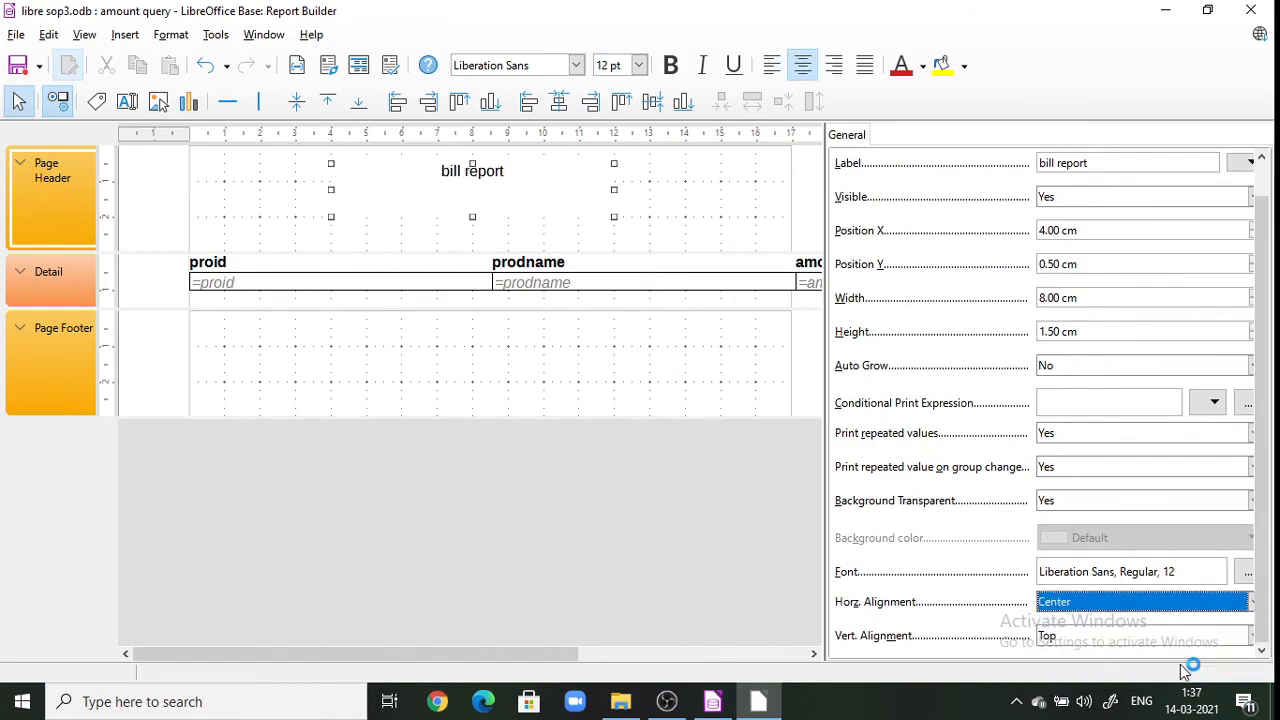
click(1252, 637)
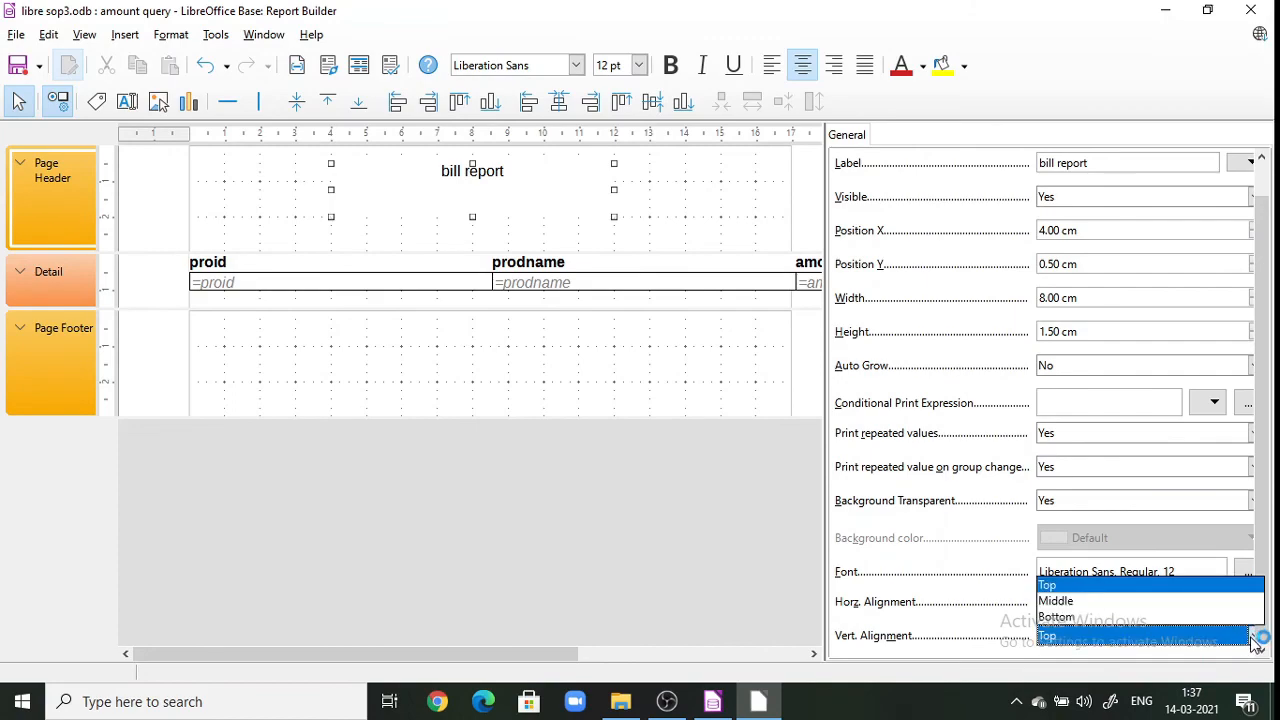
click(1200, 601)
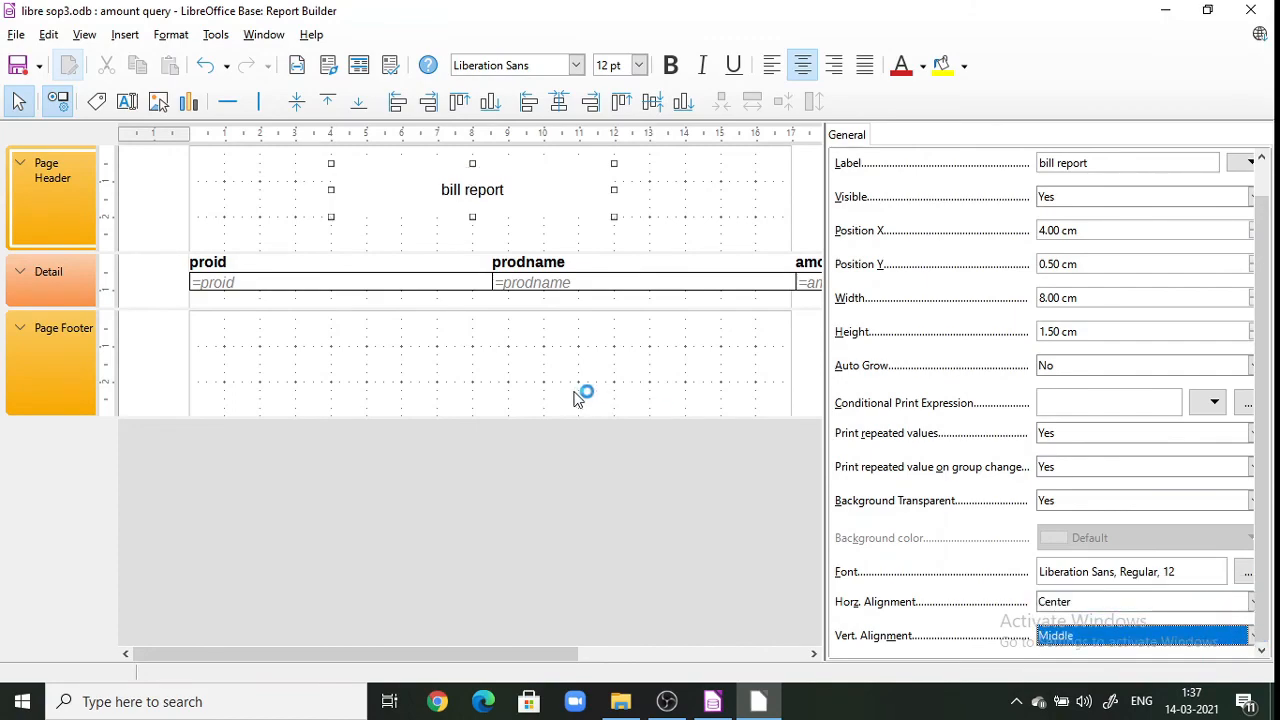
Step: Turn off background transparency for the bill report label and set its background color to a recently used bright red
click(1051, 498)
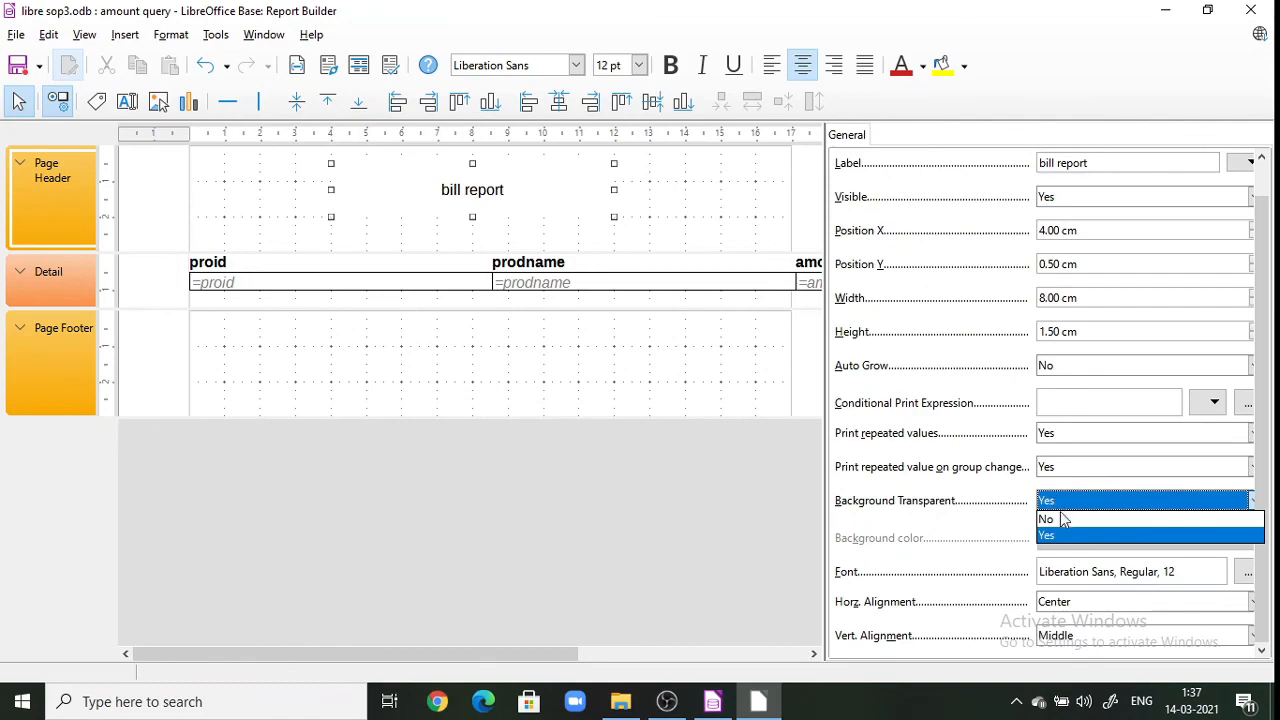
click(1058, 519)
click(1097, 541)
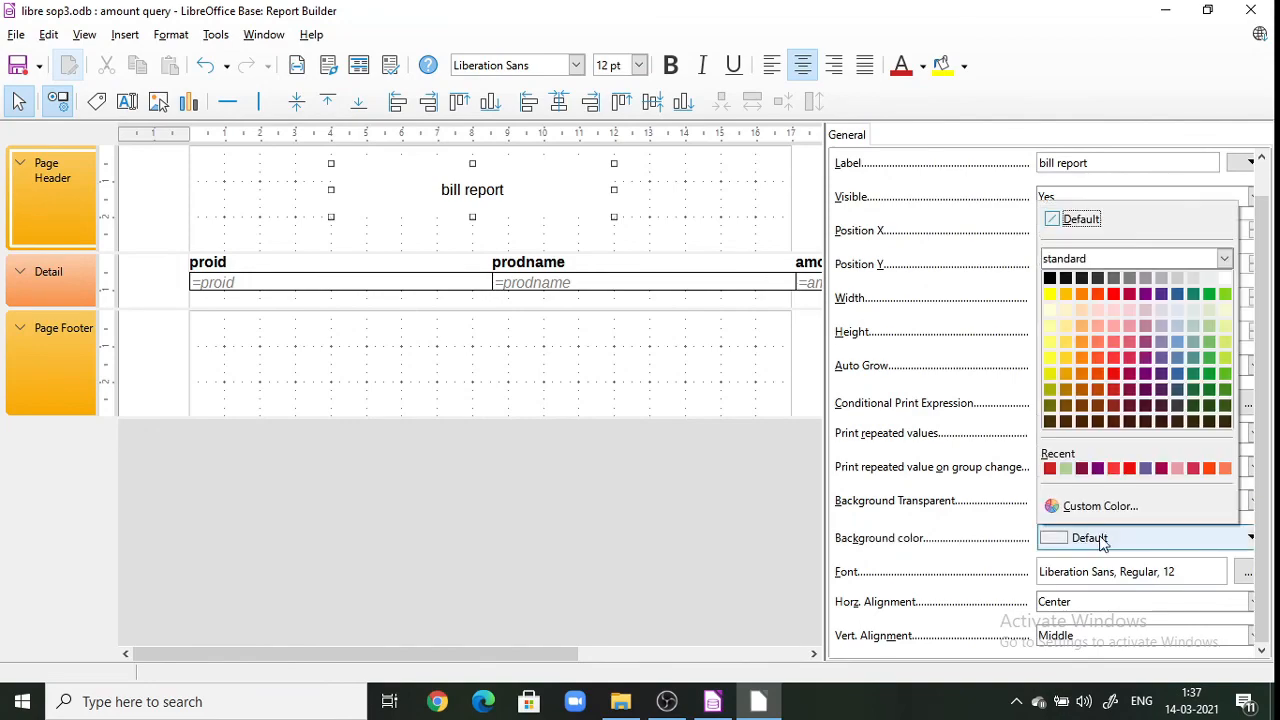
click(1118, 472)
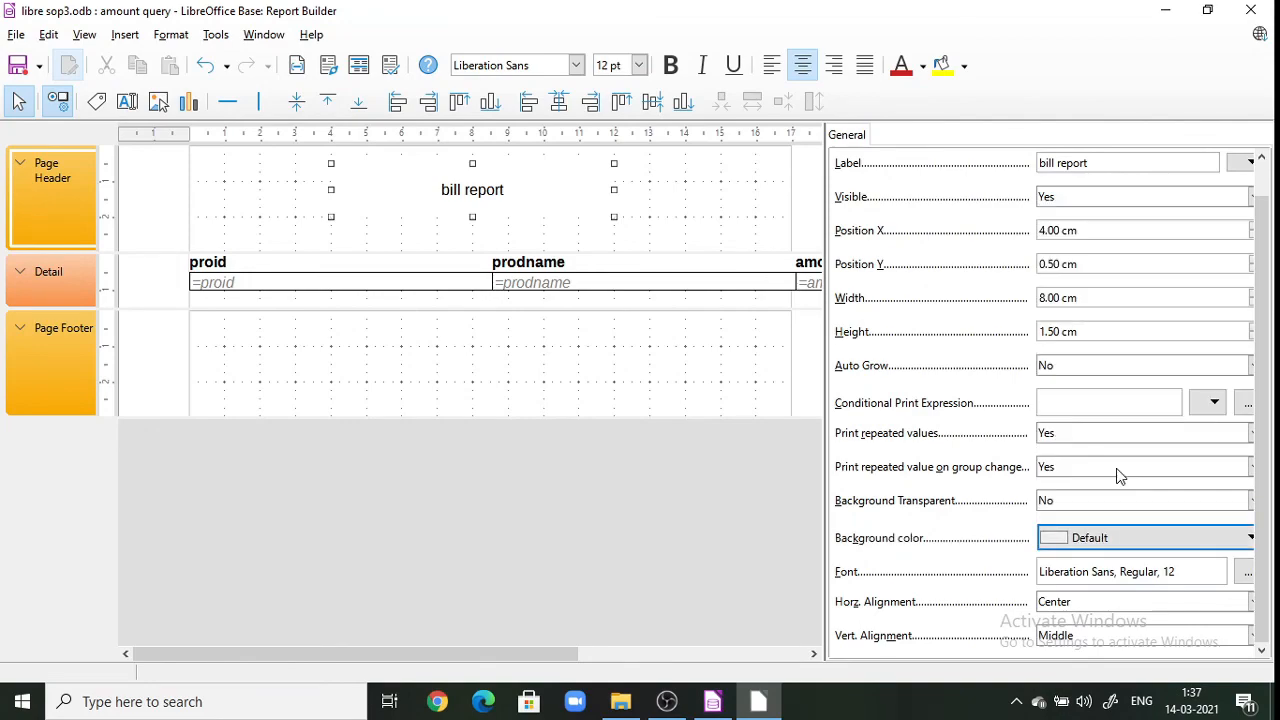
click(600, 374)
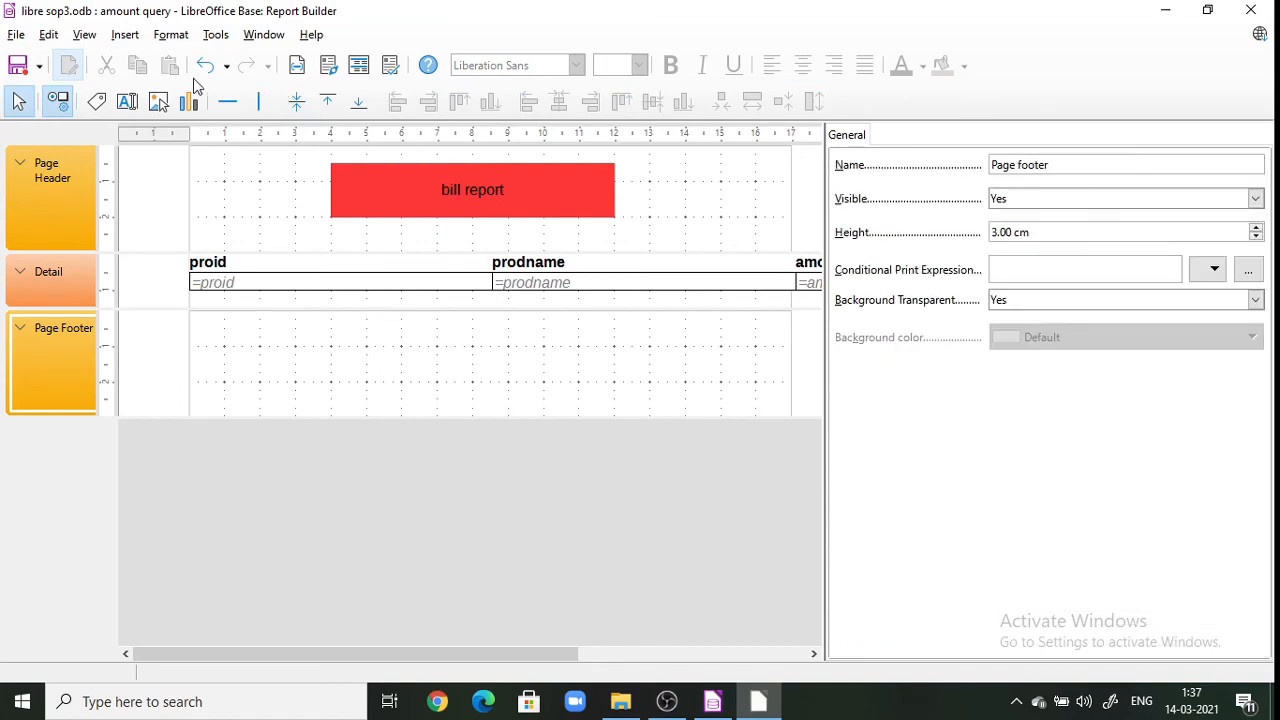
Step: Execute the amount query report to check its output, and close the output document
click(389, 66)
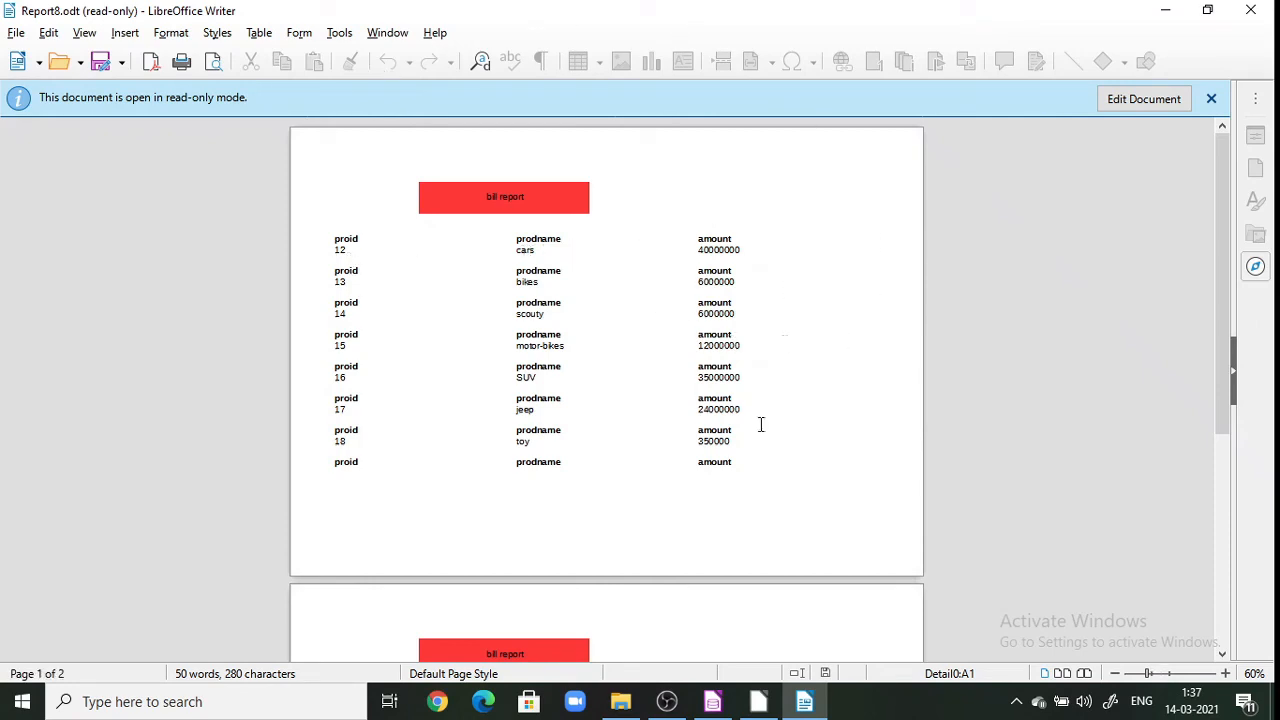
drag(1214, 368, 1193, 404)
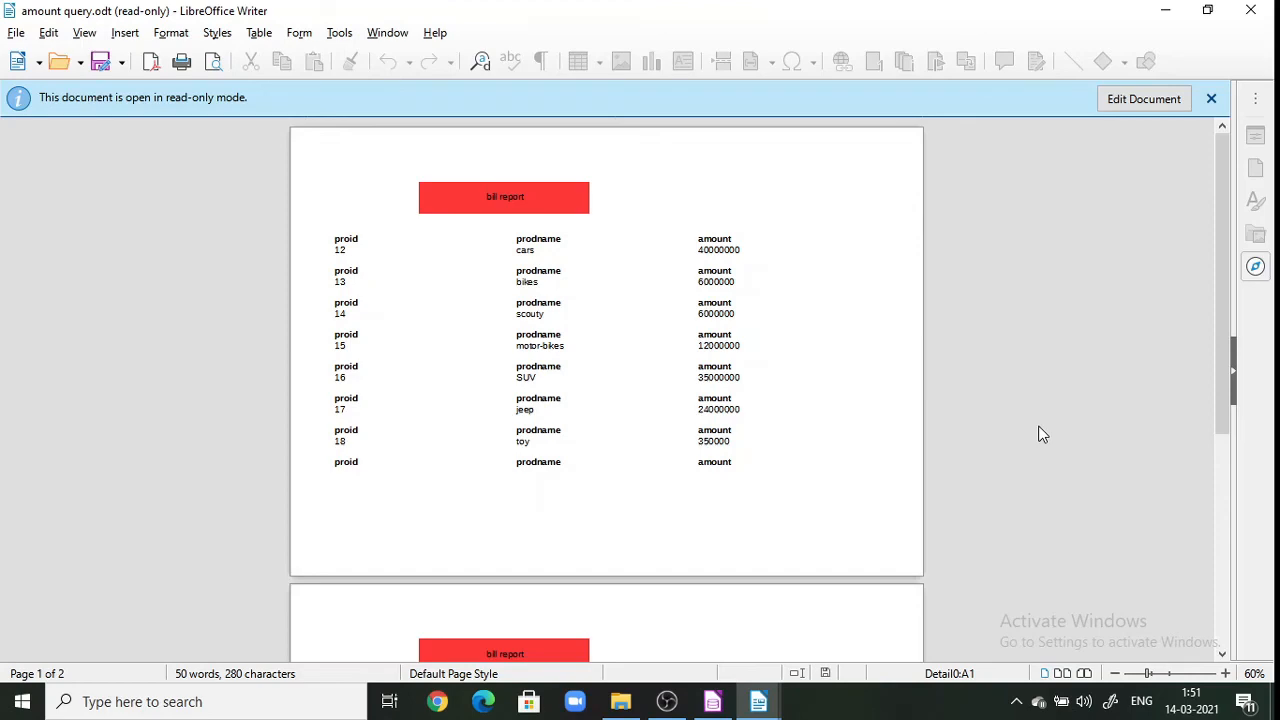
click(1268, 10)
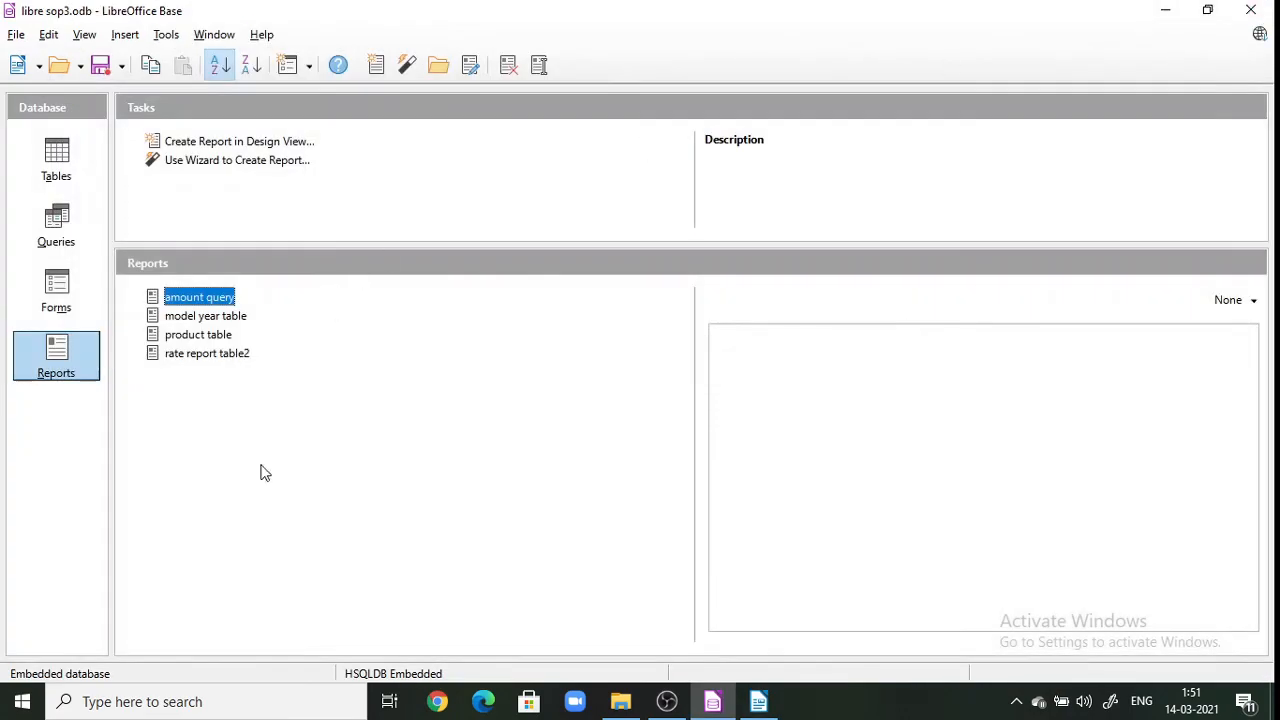